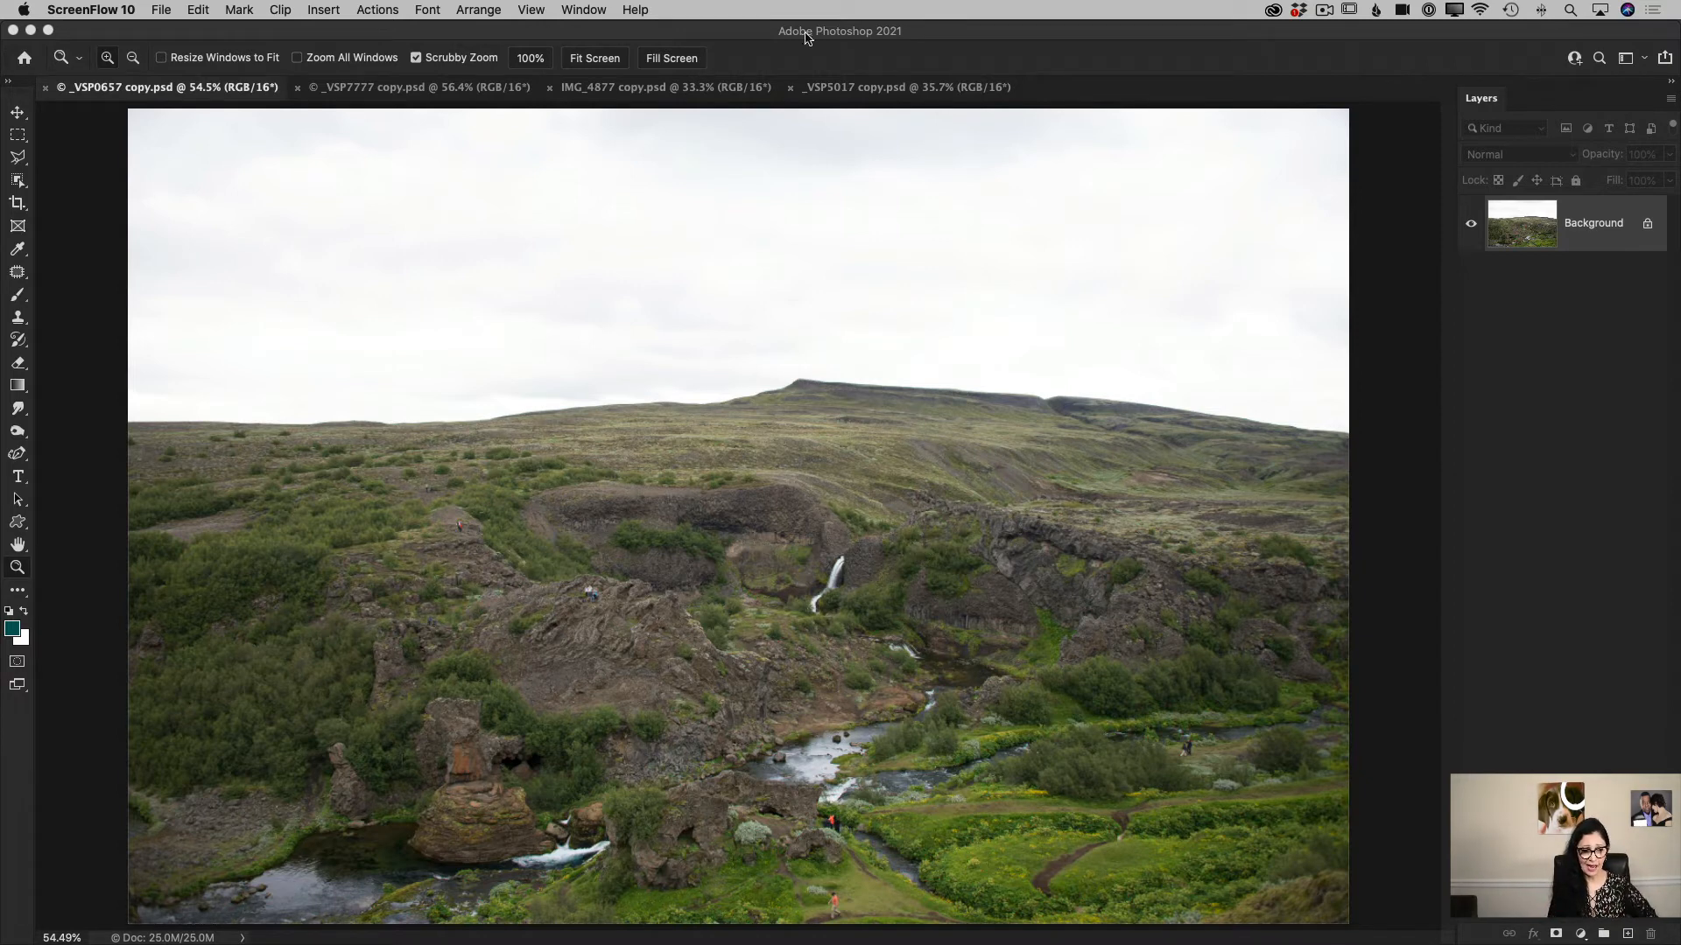
# Start Sky Replacement on the landscape photo and move its dialog off the image's edge.
pyautogui.click(194, 11)
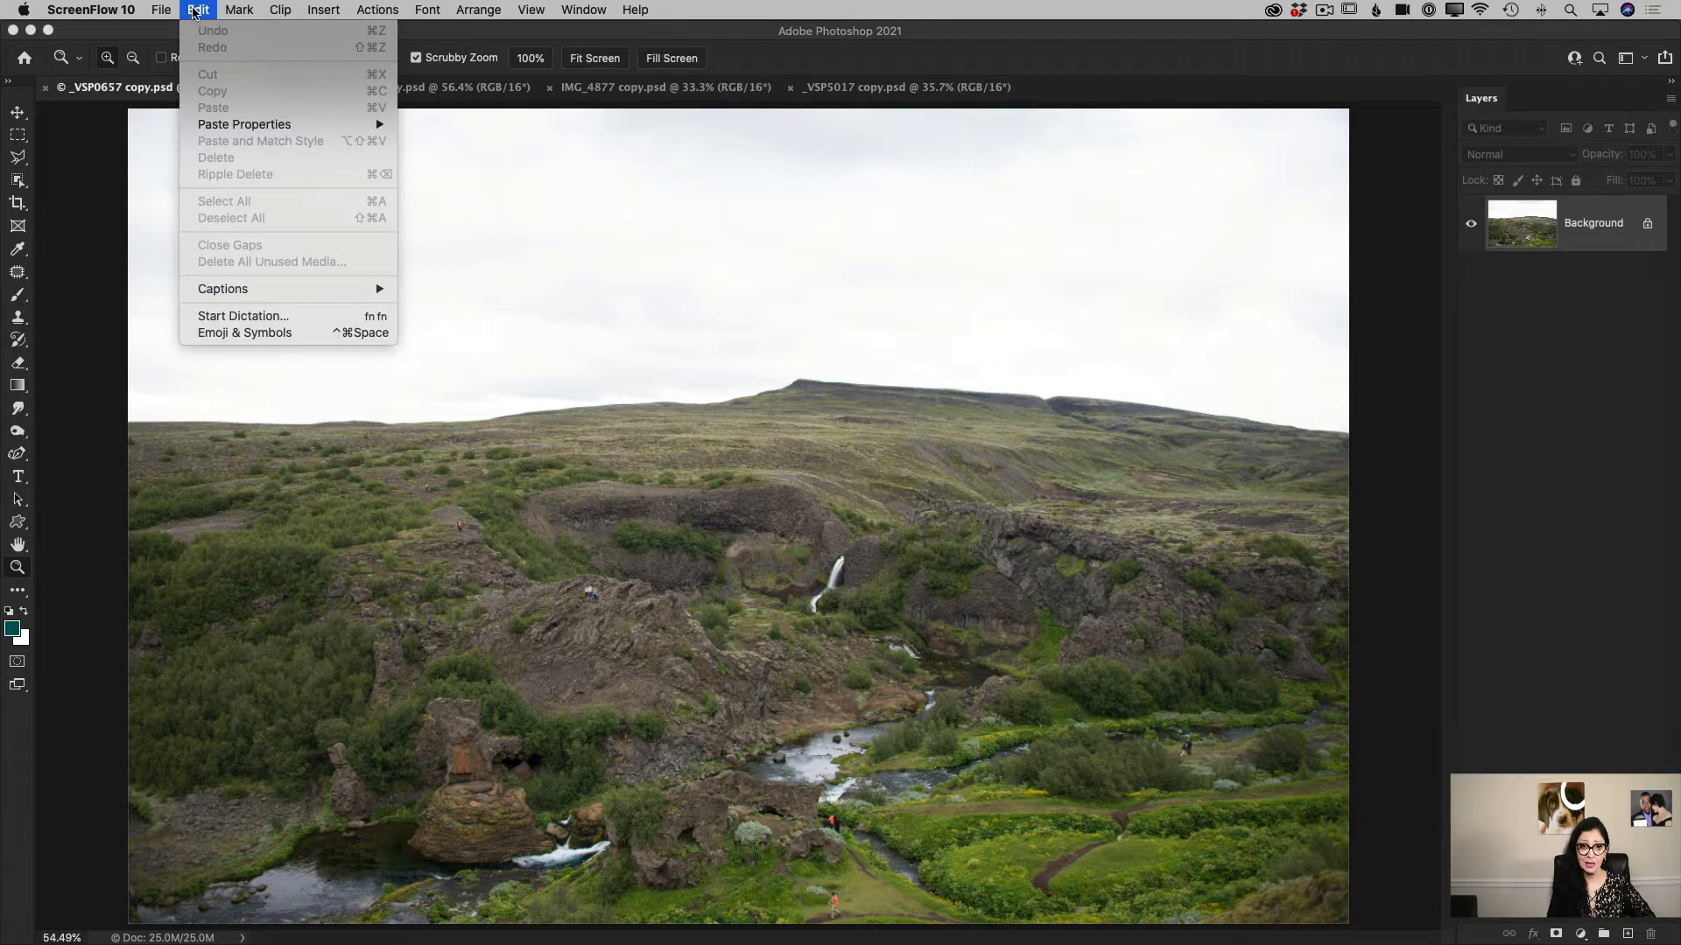
pyautogui.click(472, 155)
pyautogui.click(221, 11)
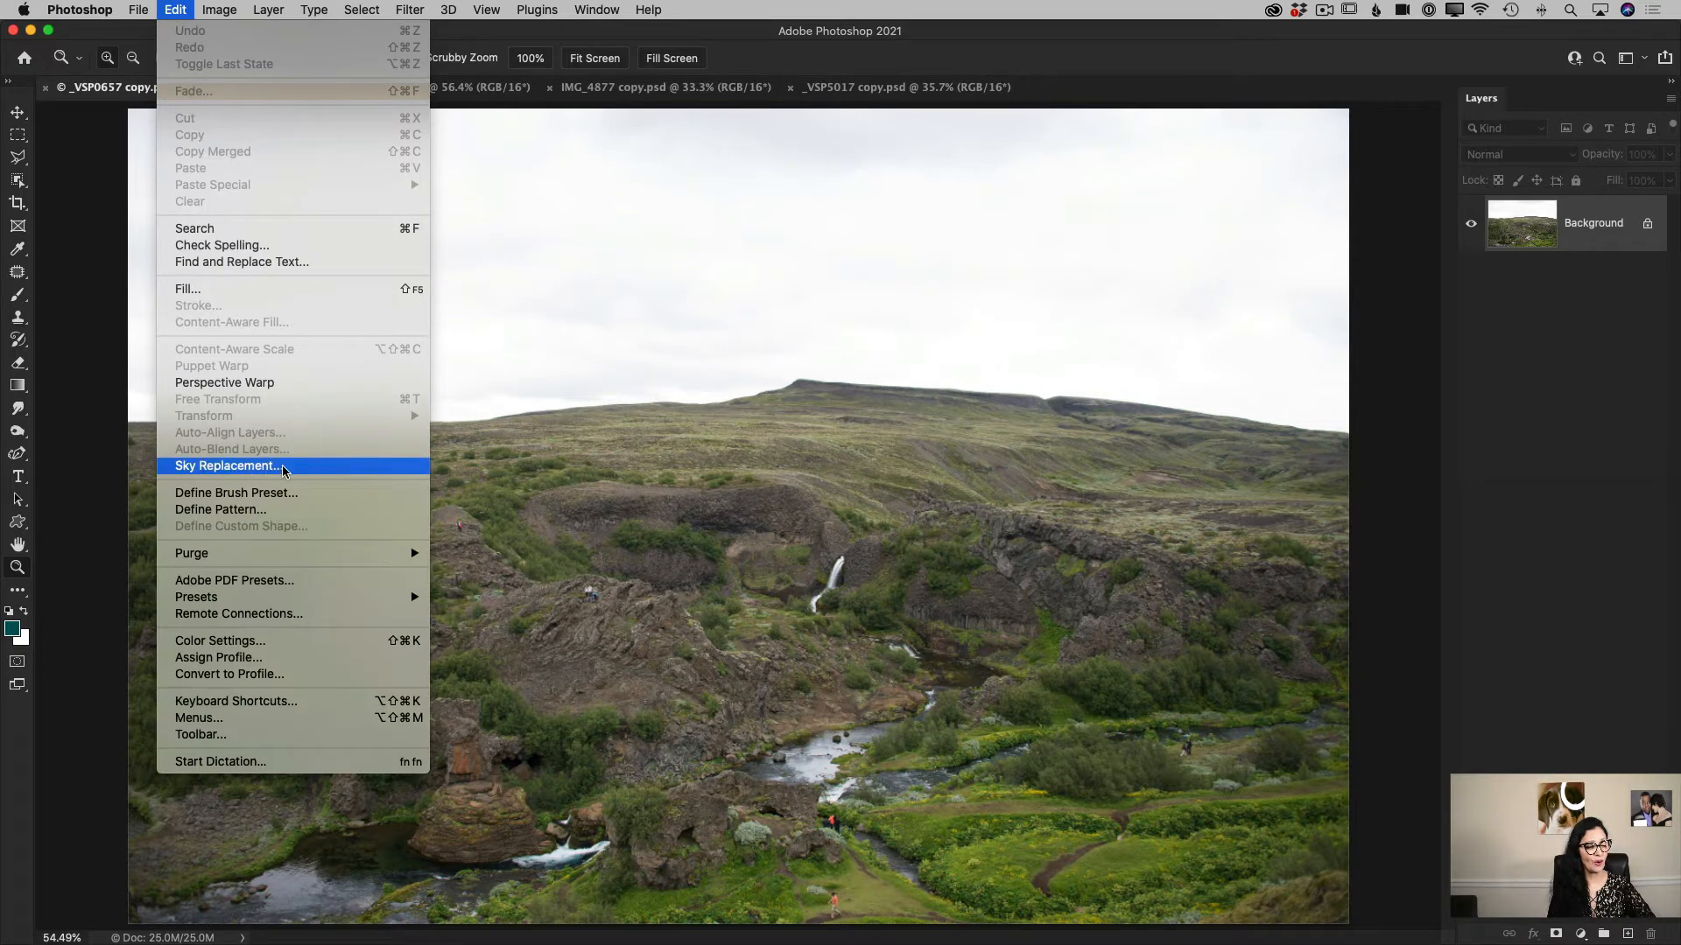
pyautogui.click(344, 471)
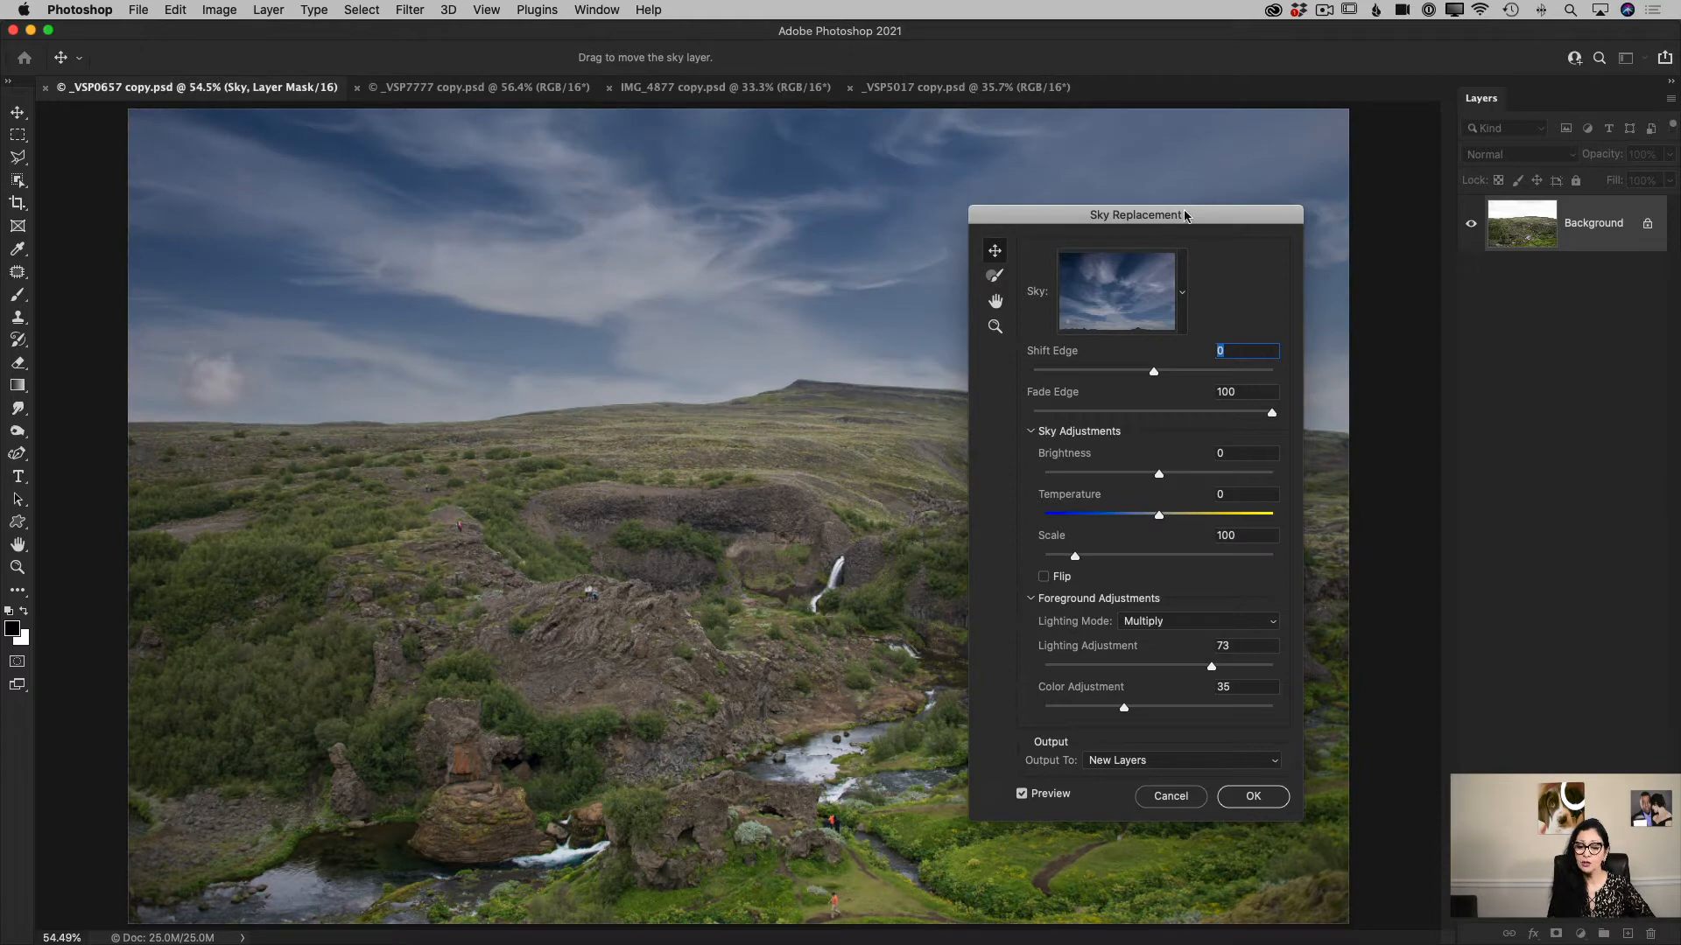
pyautogui.moveTo(1223, 214); pyautogui.dragTo(1142, 248)
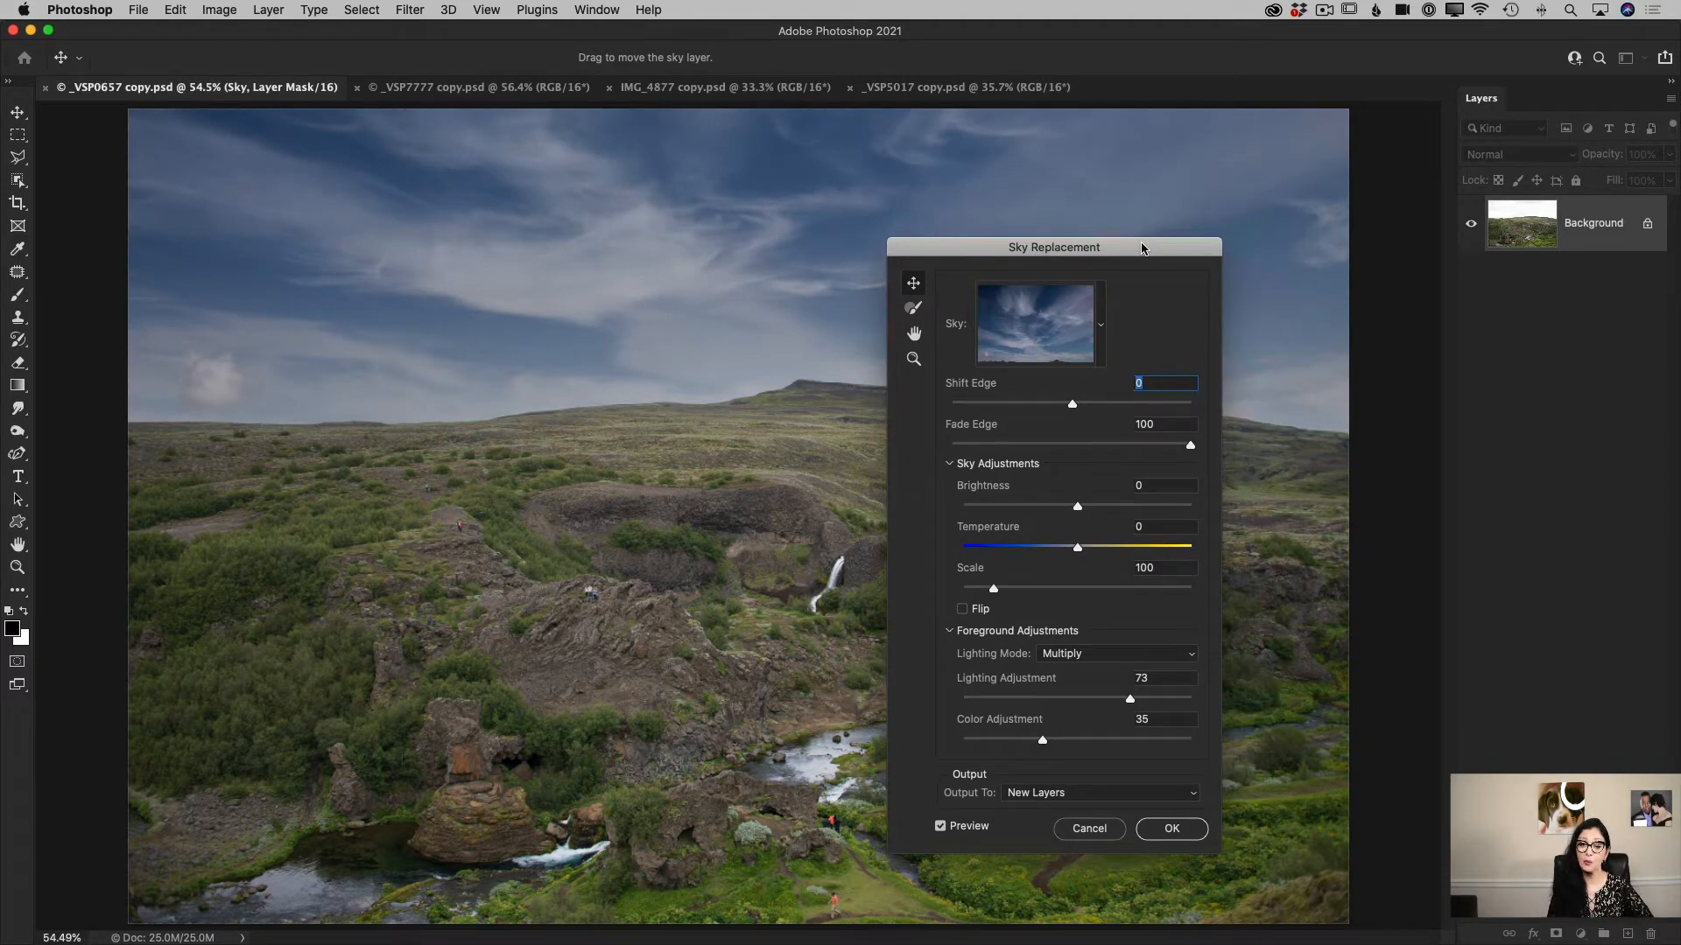
# Browse the Blue Skies presets and try the orange sunset sky on the landscape.
pyautogui.click(1101, 331)
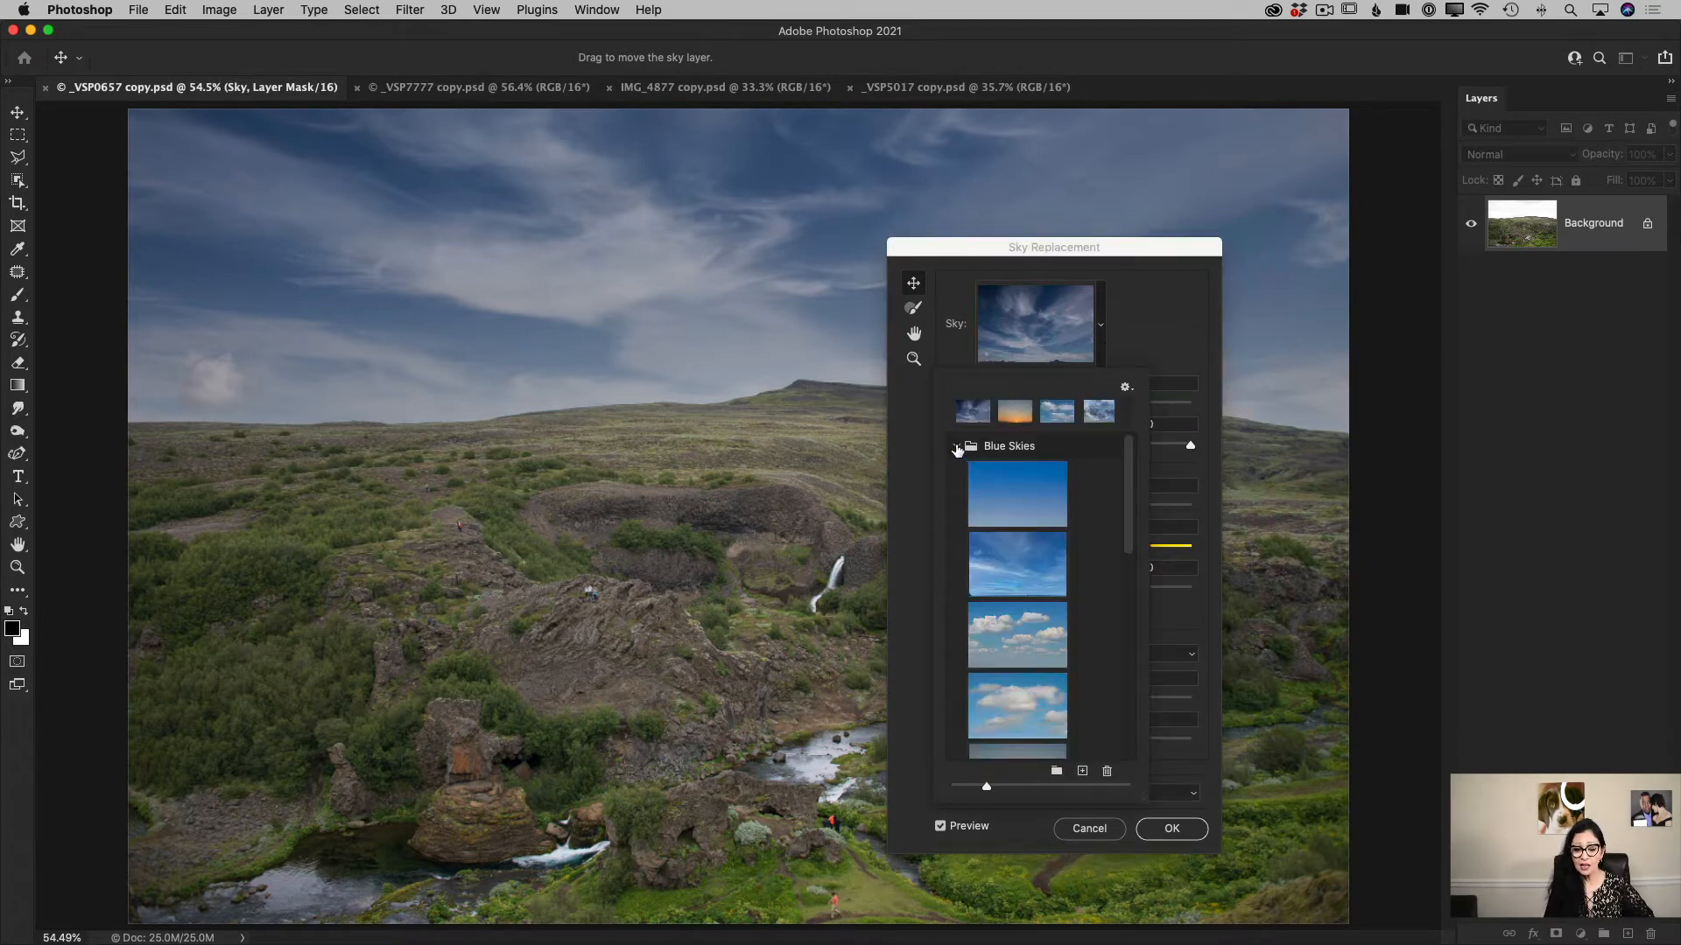
pyautogui.click(956, 448)
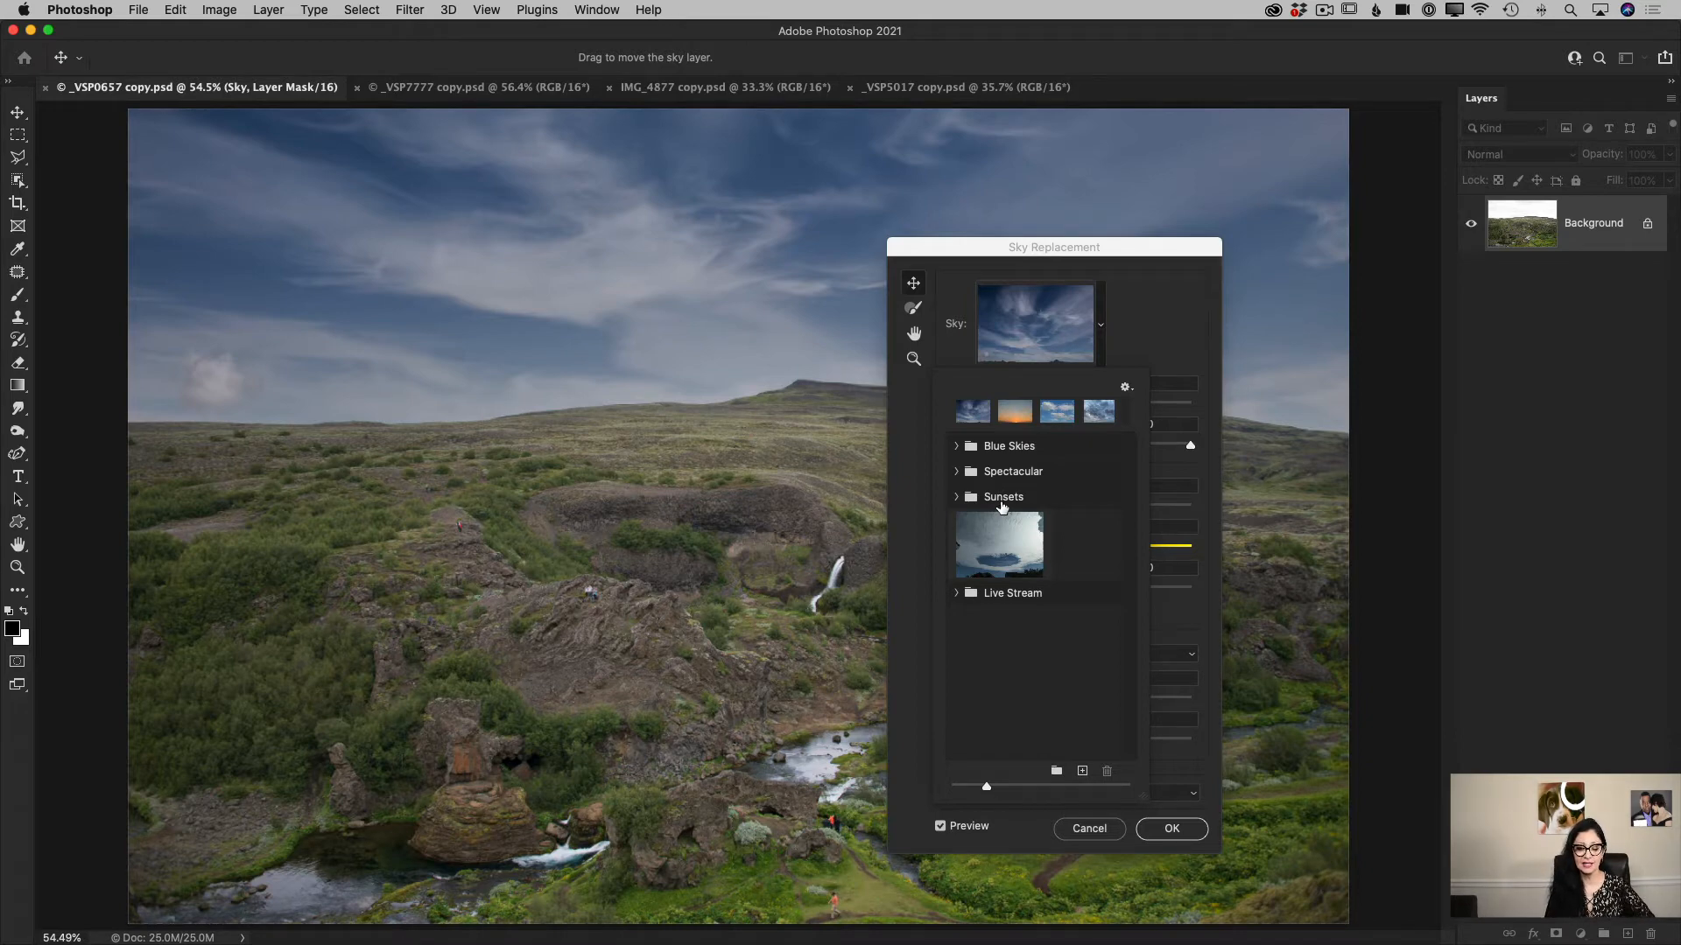
pyautogui.click(955, 446)
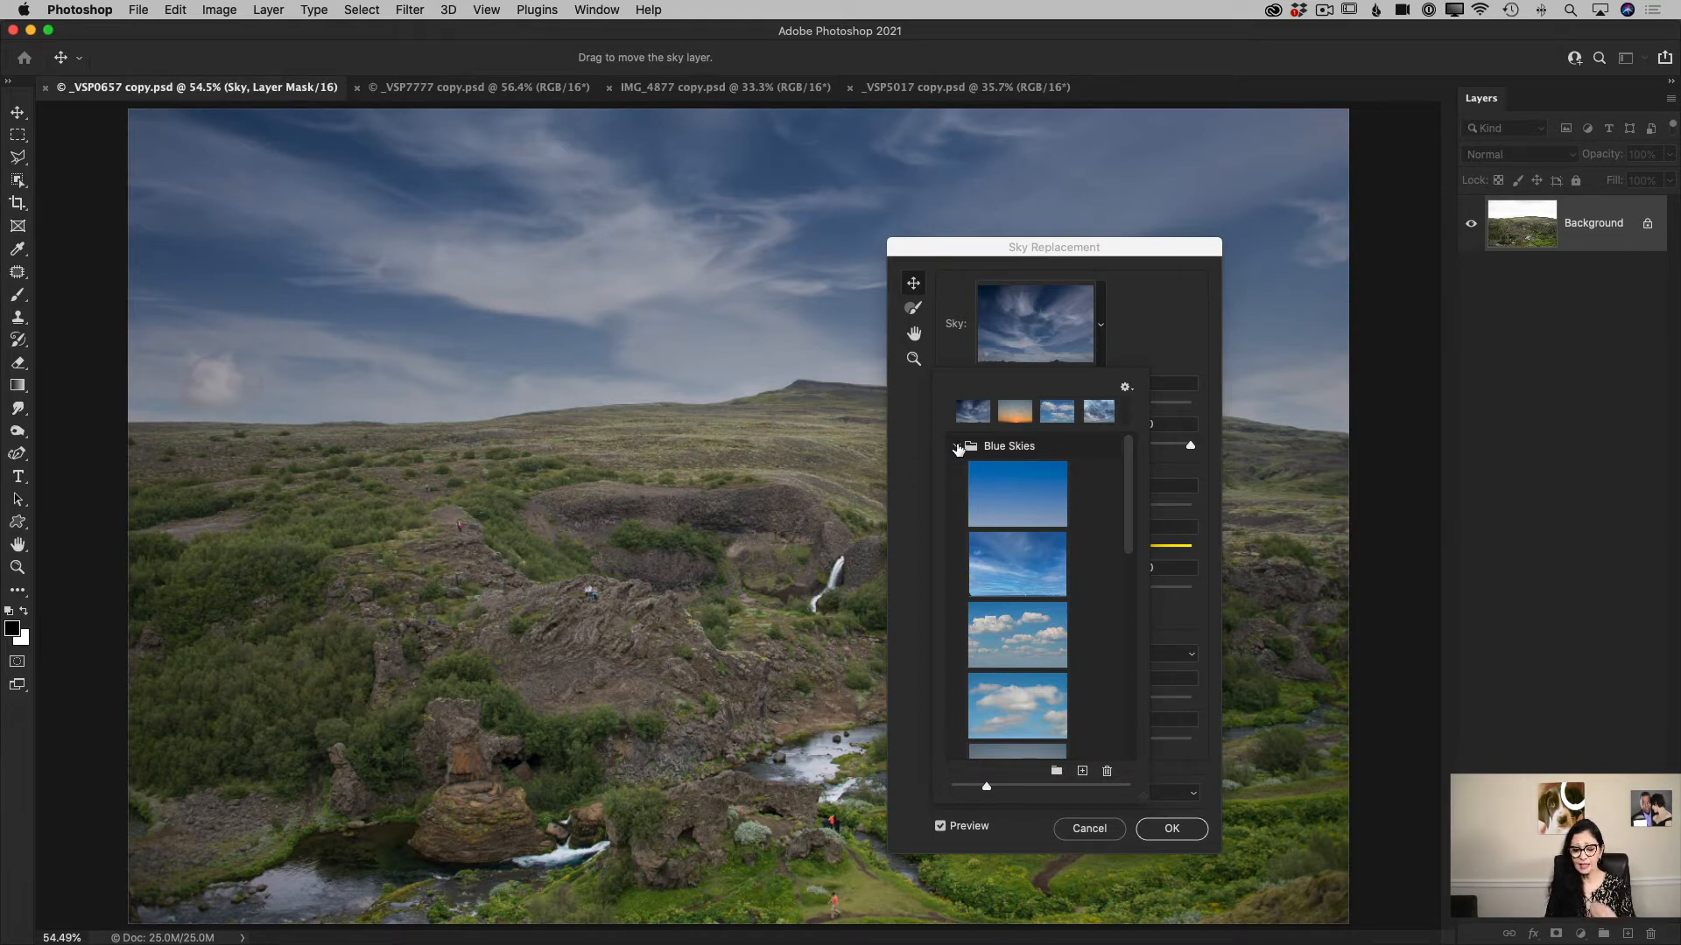
pyautogui.scroll(-5, 1014, 573)
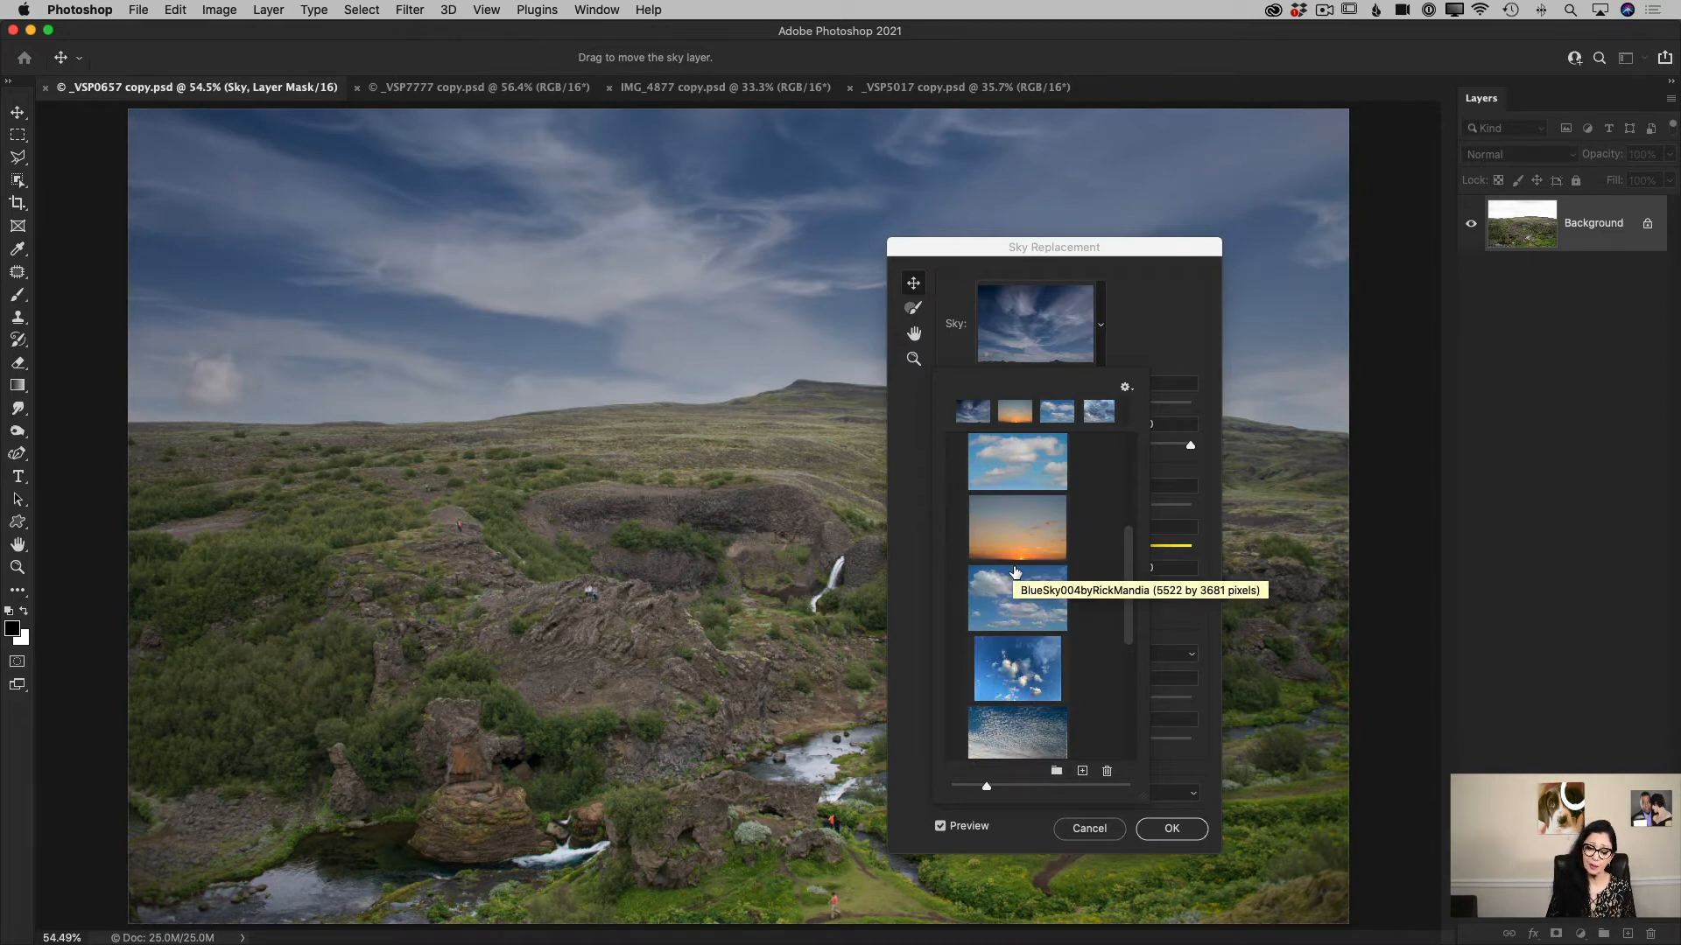
pyautogui.scroll(-3, 1014, 572)
pyautogui.scroll(4, 1015, 572)
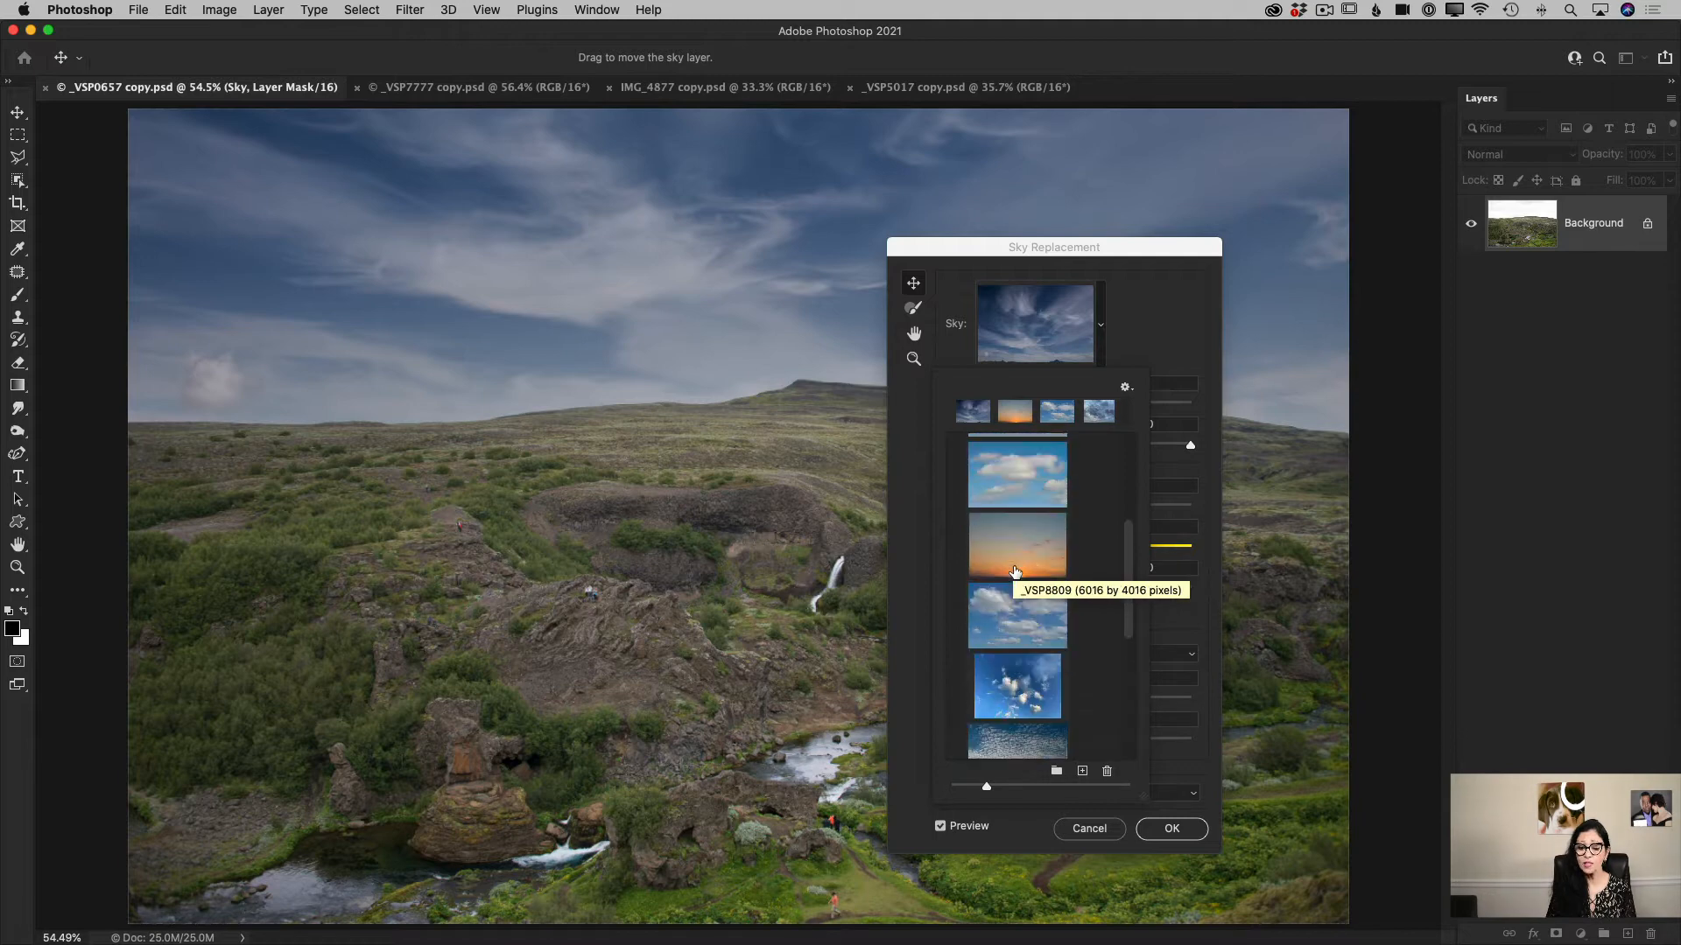
pyautogui.scroll(3, 1014, 573)
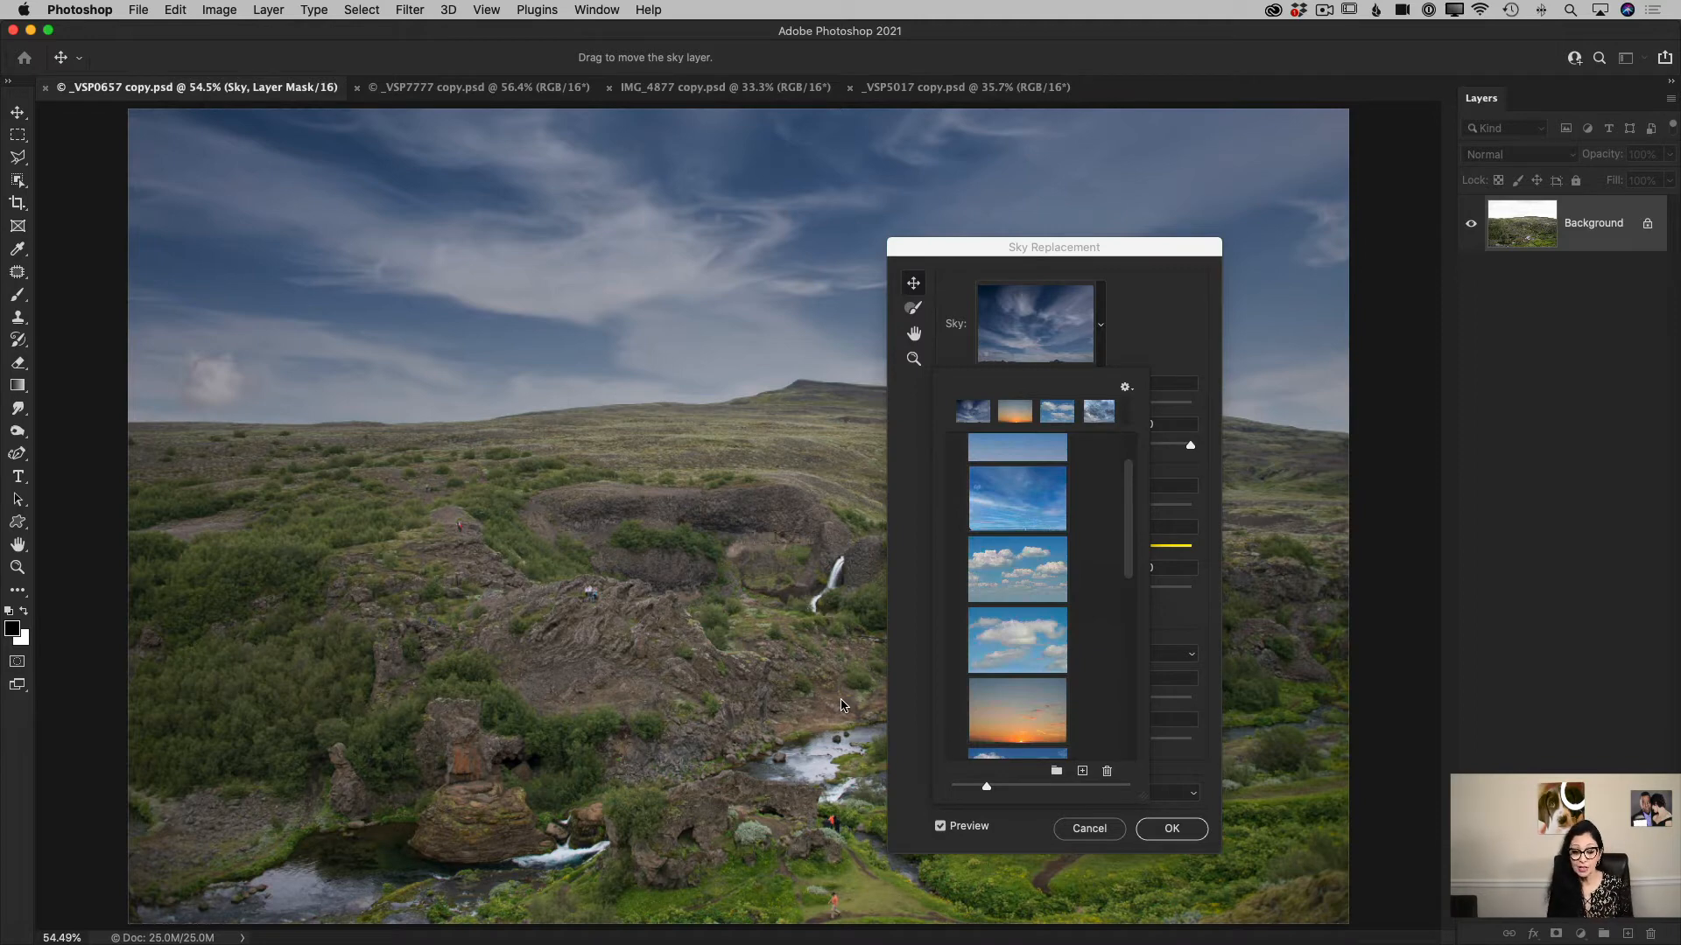
pyautogui.click(1025, 709)
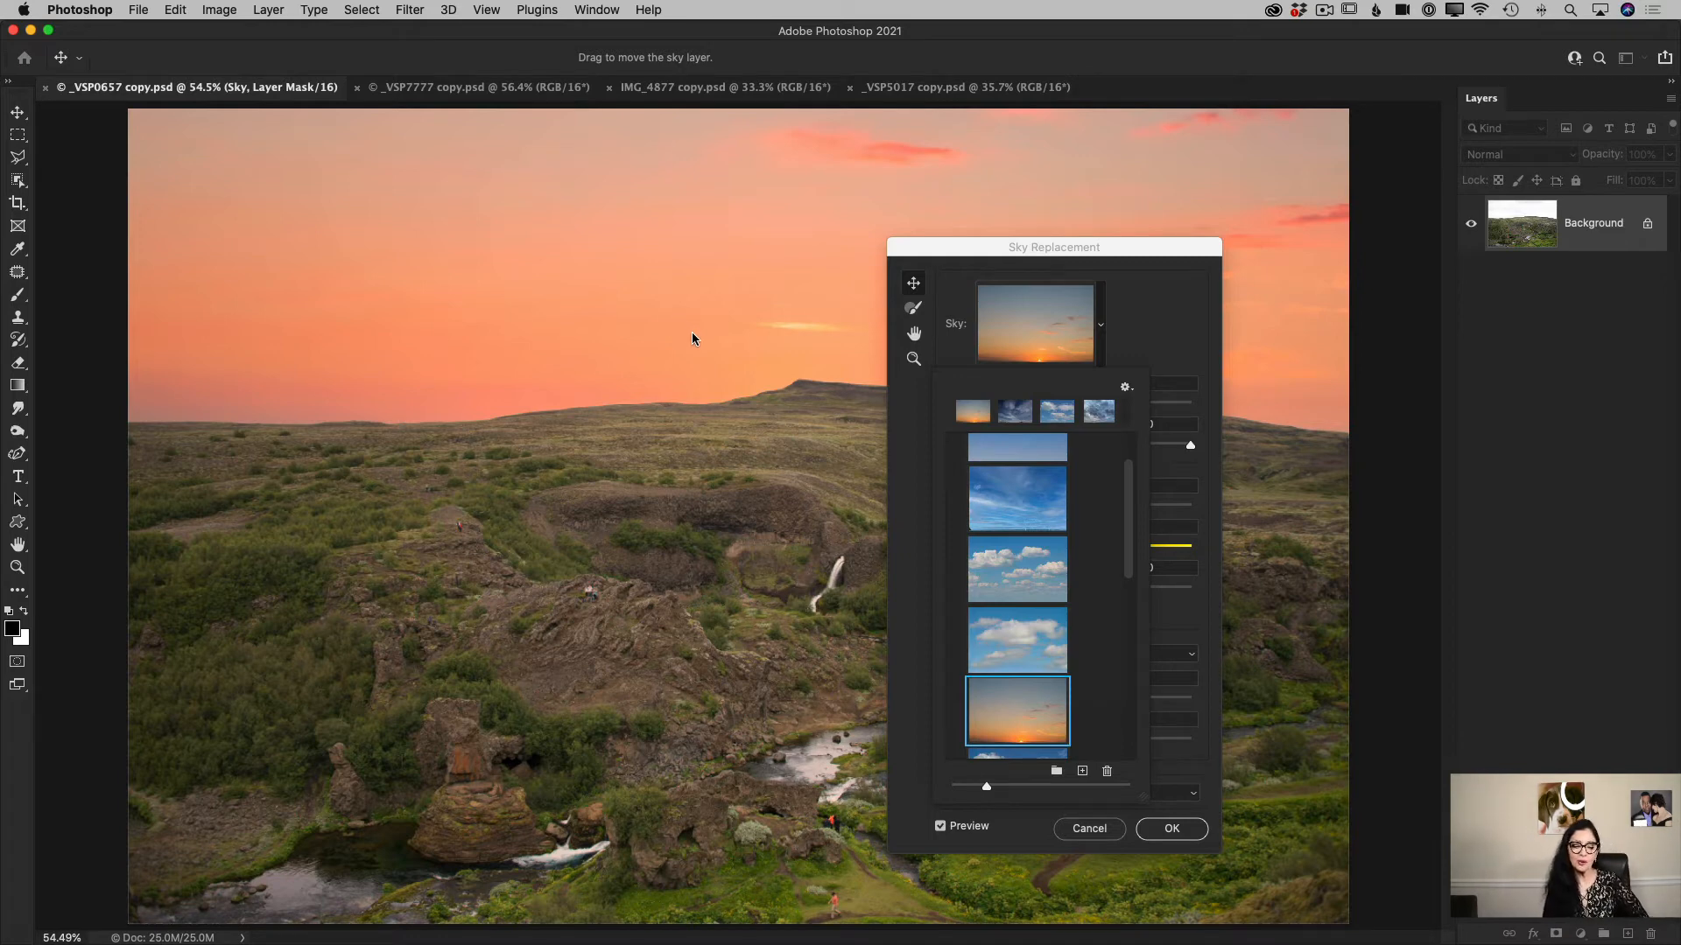
pyautogui.moveTo(695, 336)
pyautogui.mouseDown()
pyautogui.moveTo(701, 286)
pyautogui.moveTo(677, 330)
pyautogui.moveTo(693, 336)
pyautogui.mouseUp()
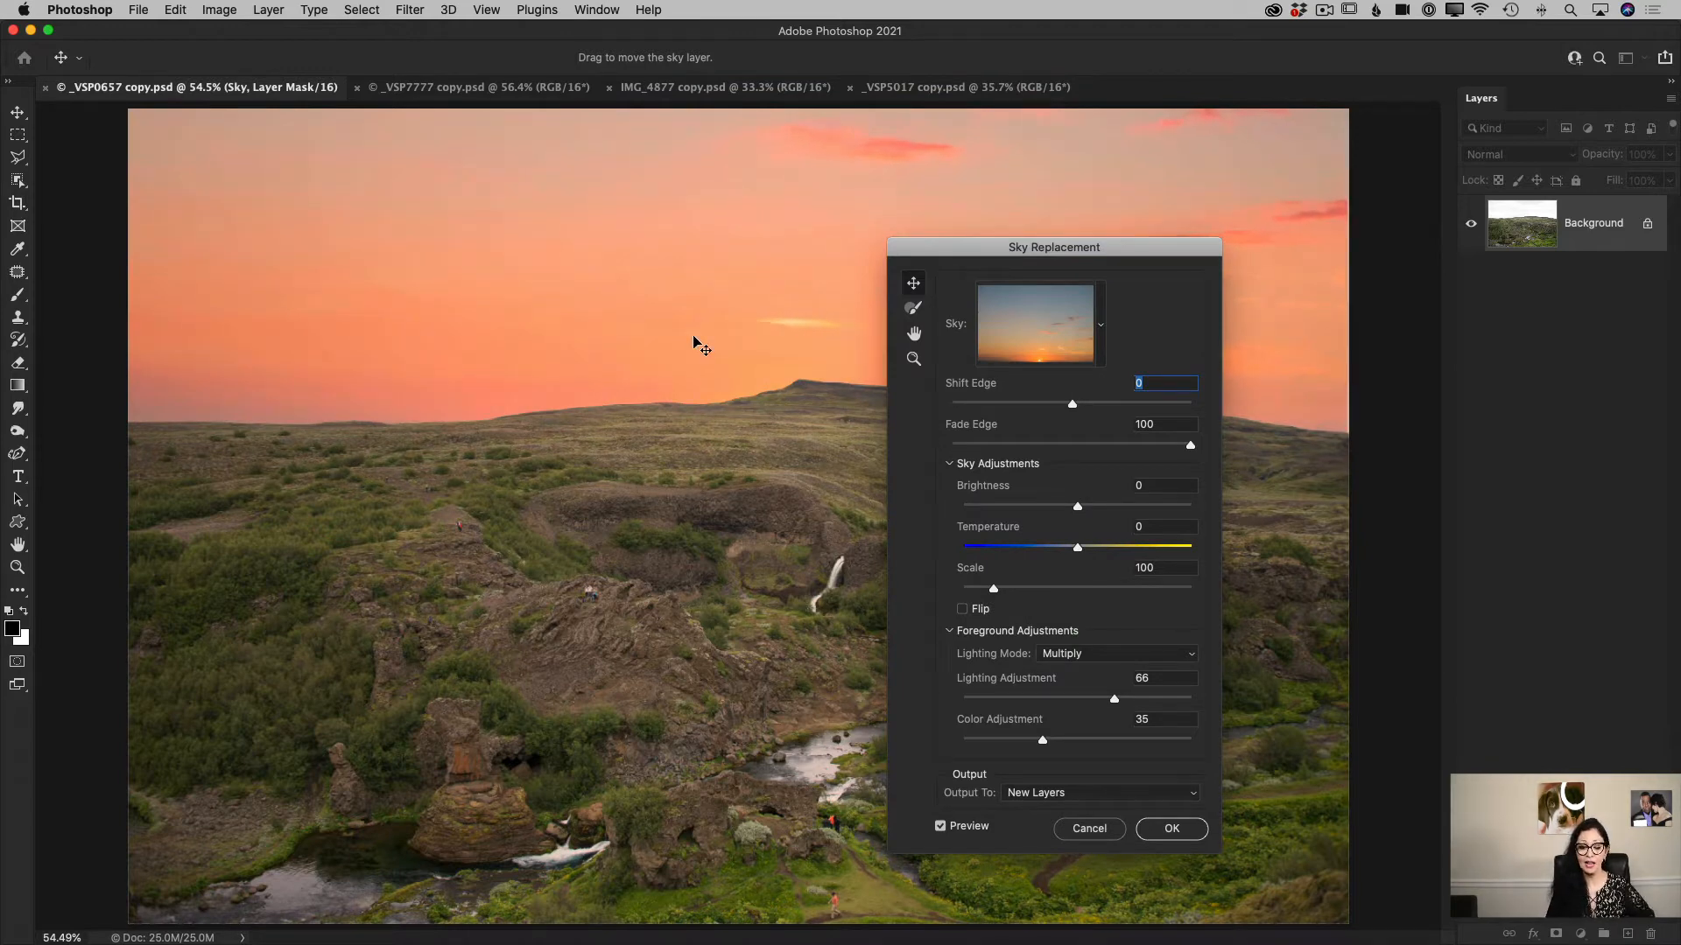
# Try the plain cloudless blue gradient sky from the Blue Skies presets and uncover more of the photo.
pyautogui.click(1102, 327)
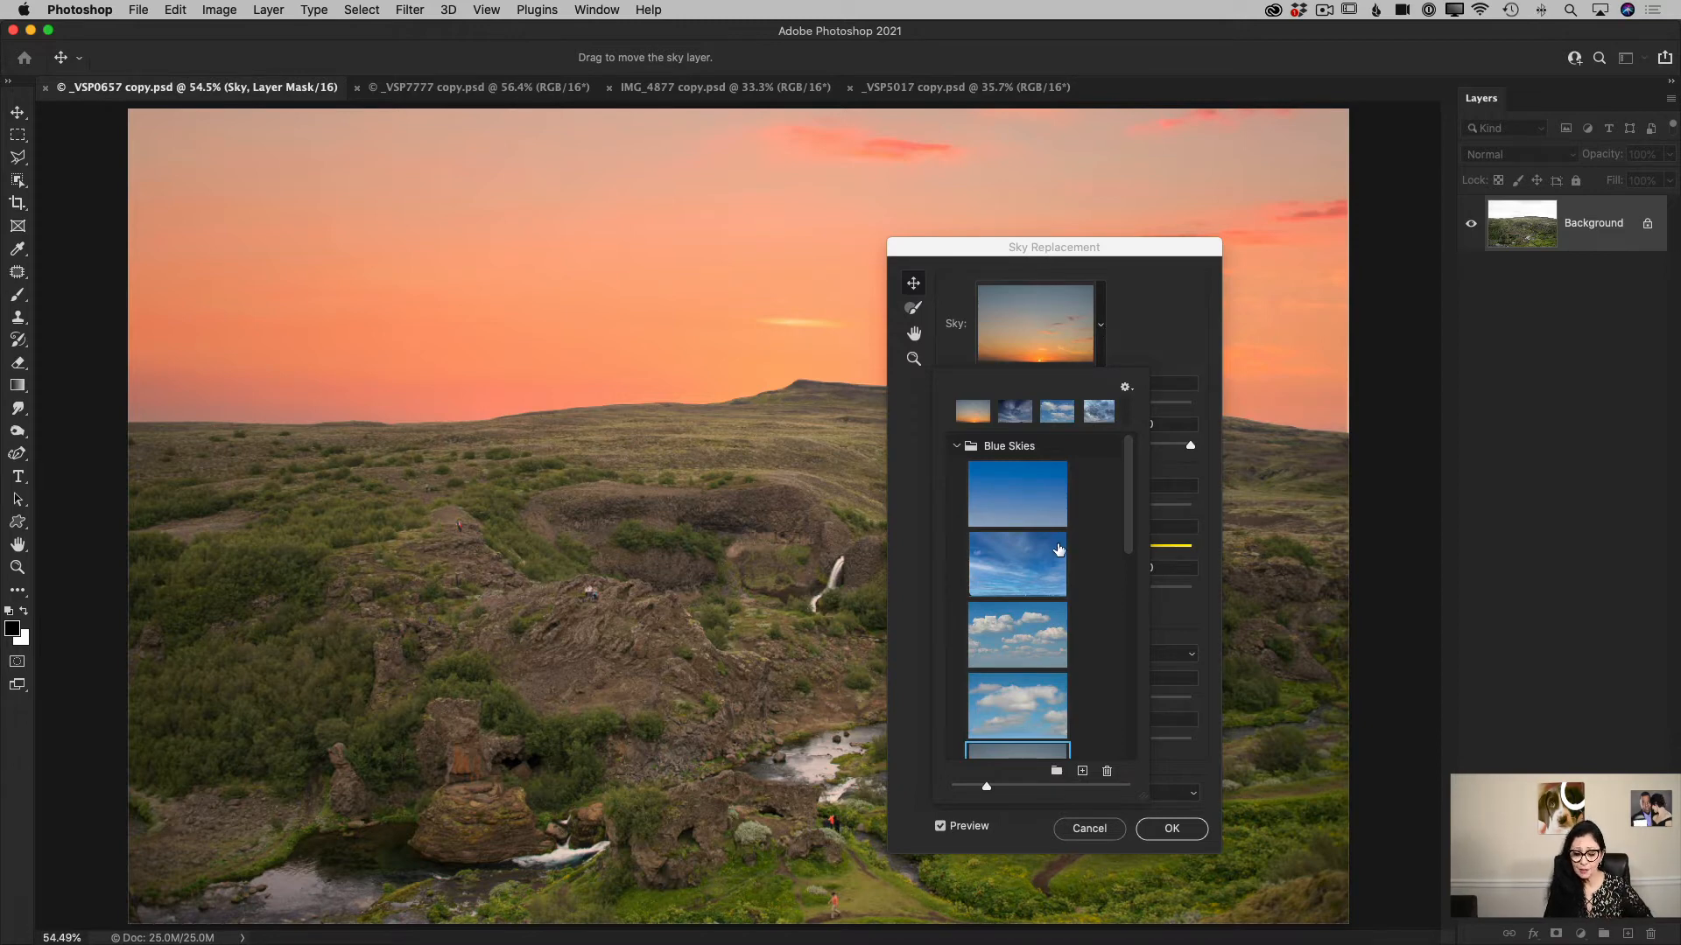
pyautogui.scroll(-4, 1020, 581)
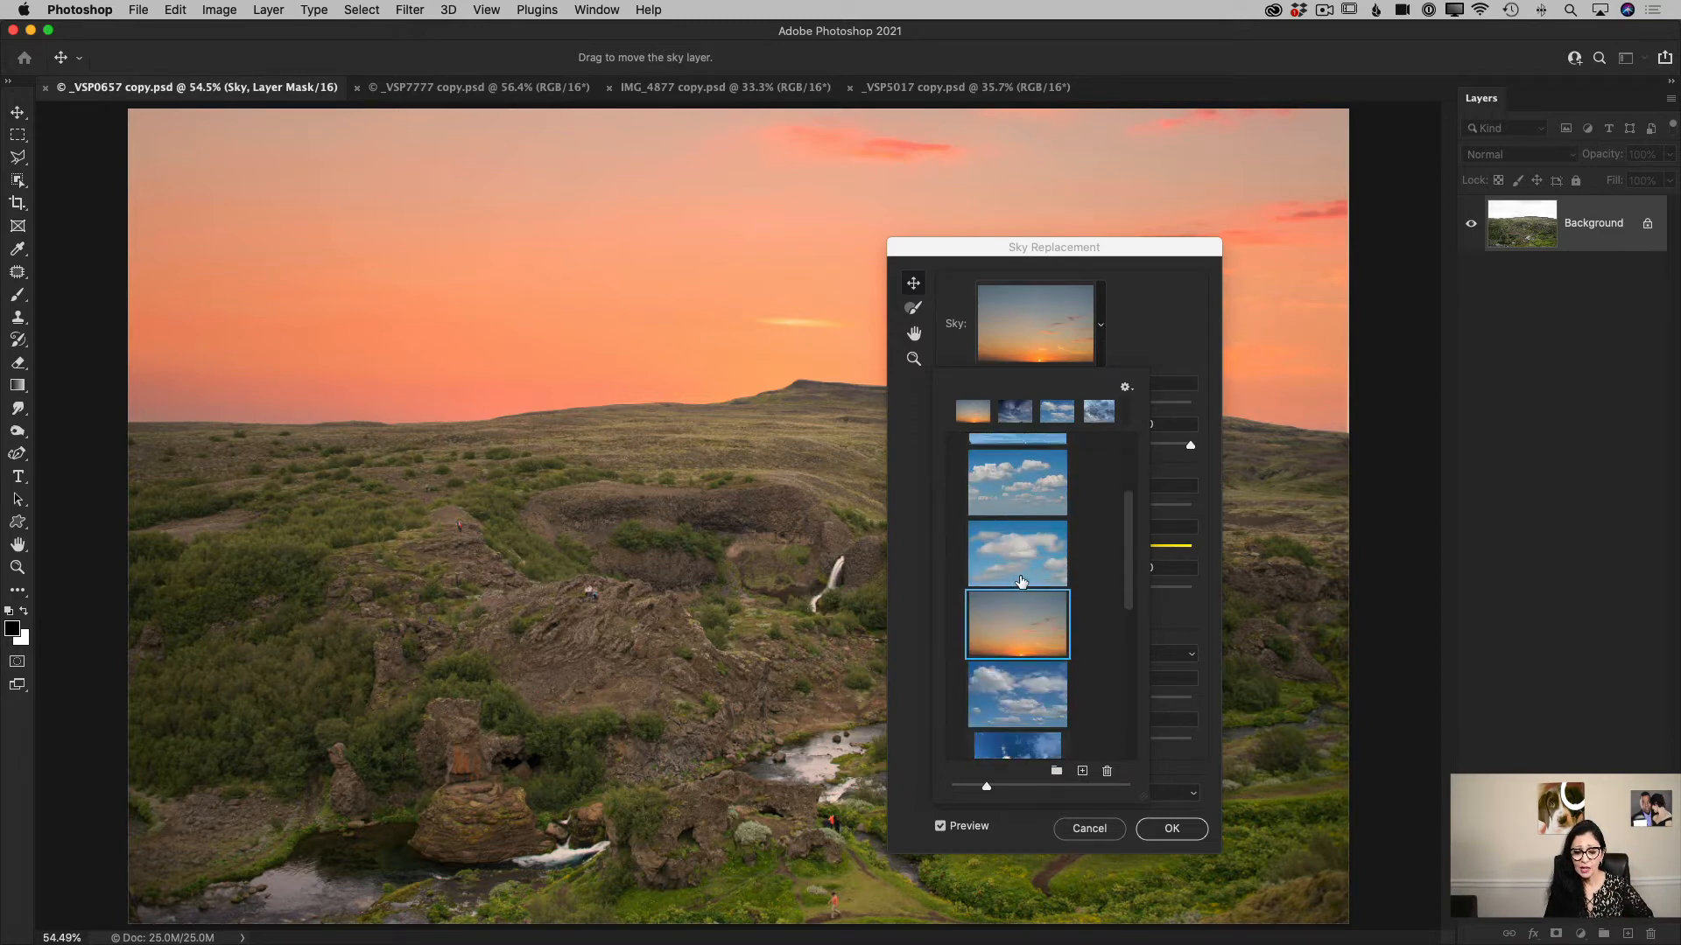
pyautogui.scroll(4, 1021, 581)
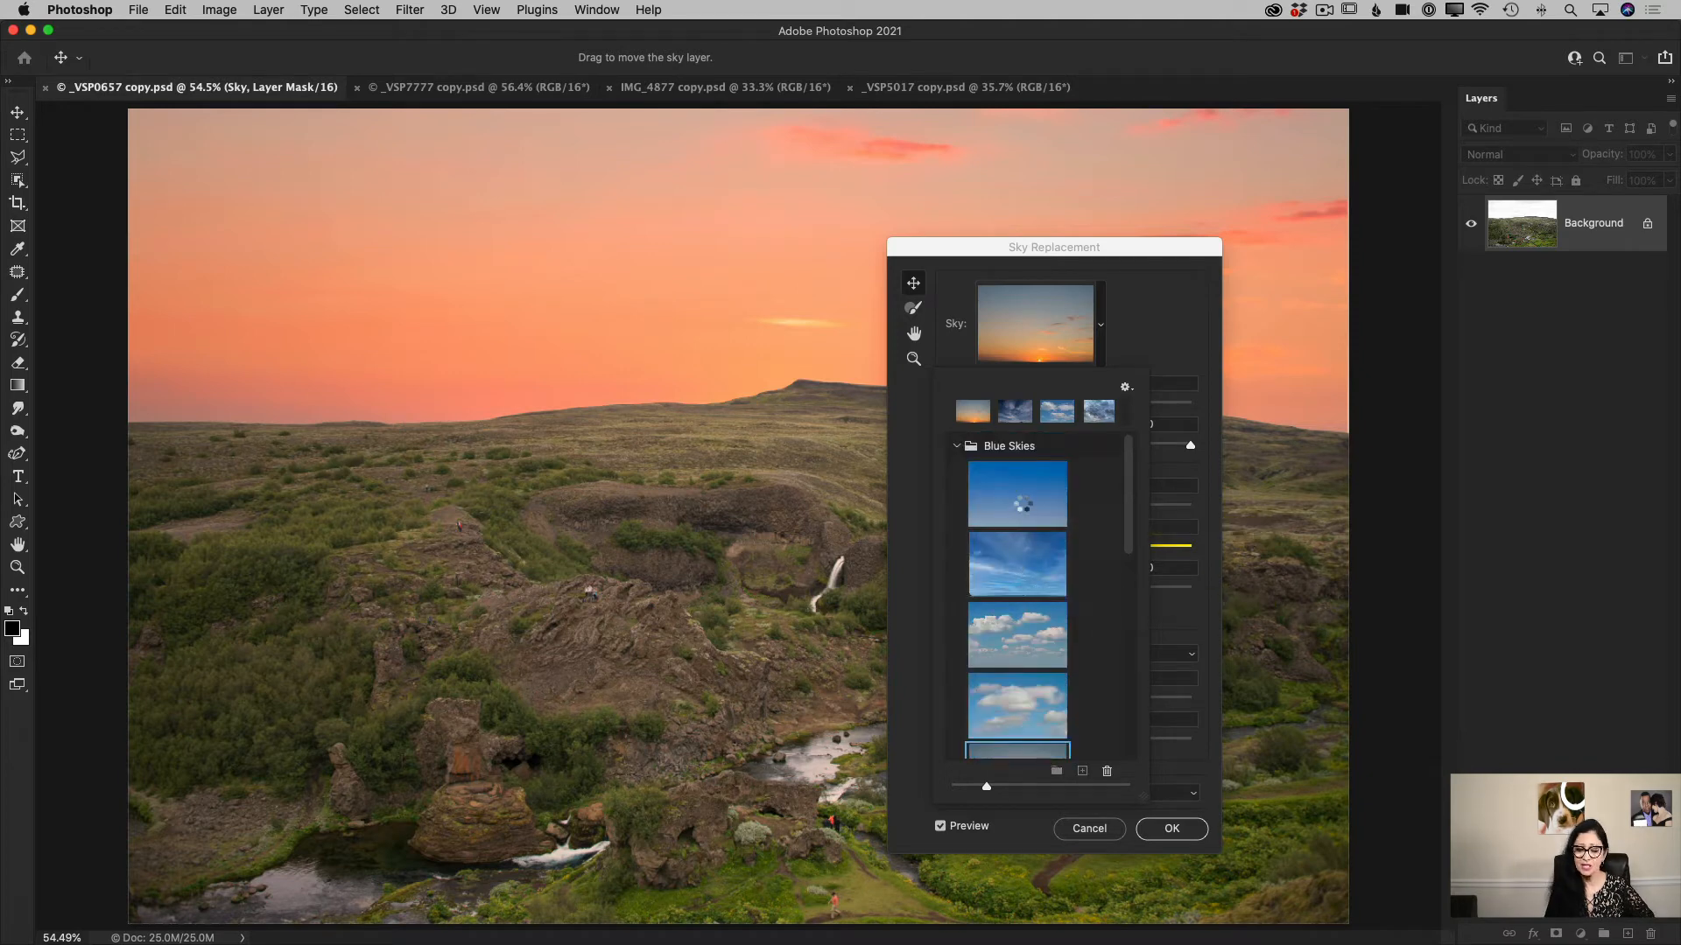
pyautogui.click(1022, 508)
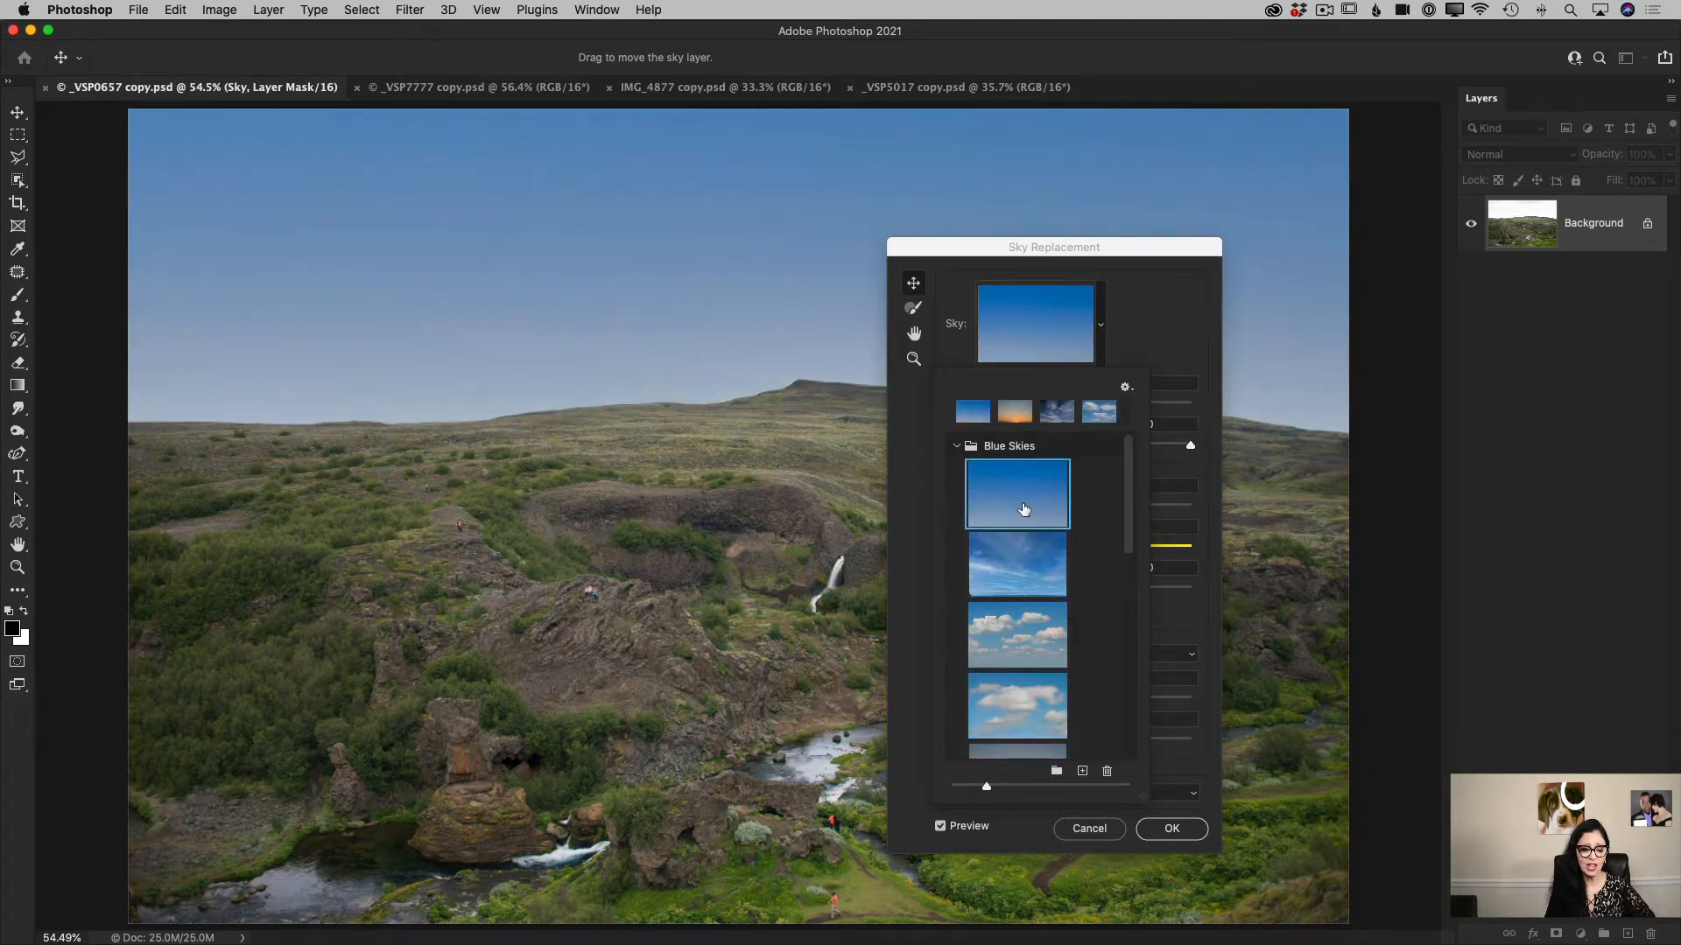
pyautogui.moveTo(1131, 250); pyautogui.dragTo(1238, 229)
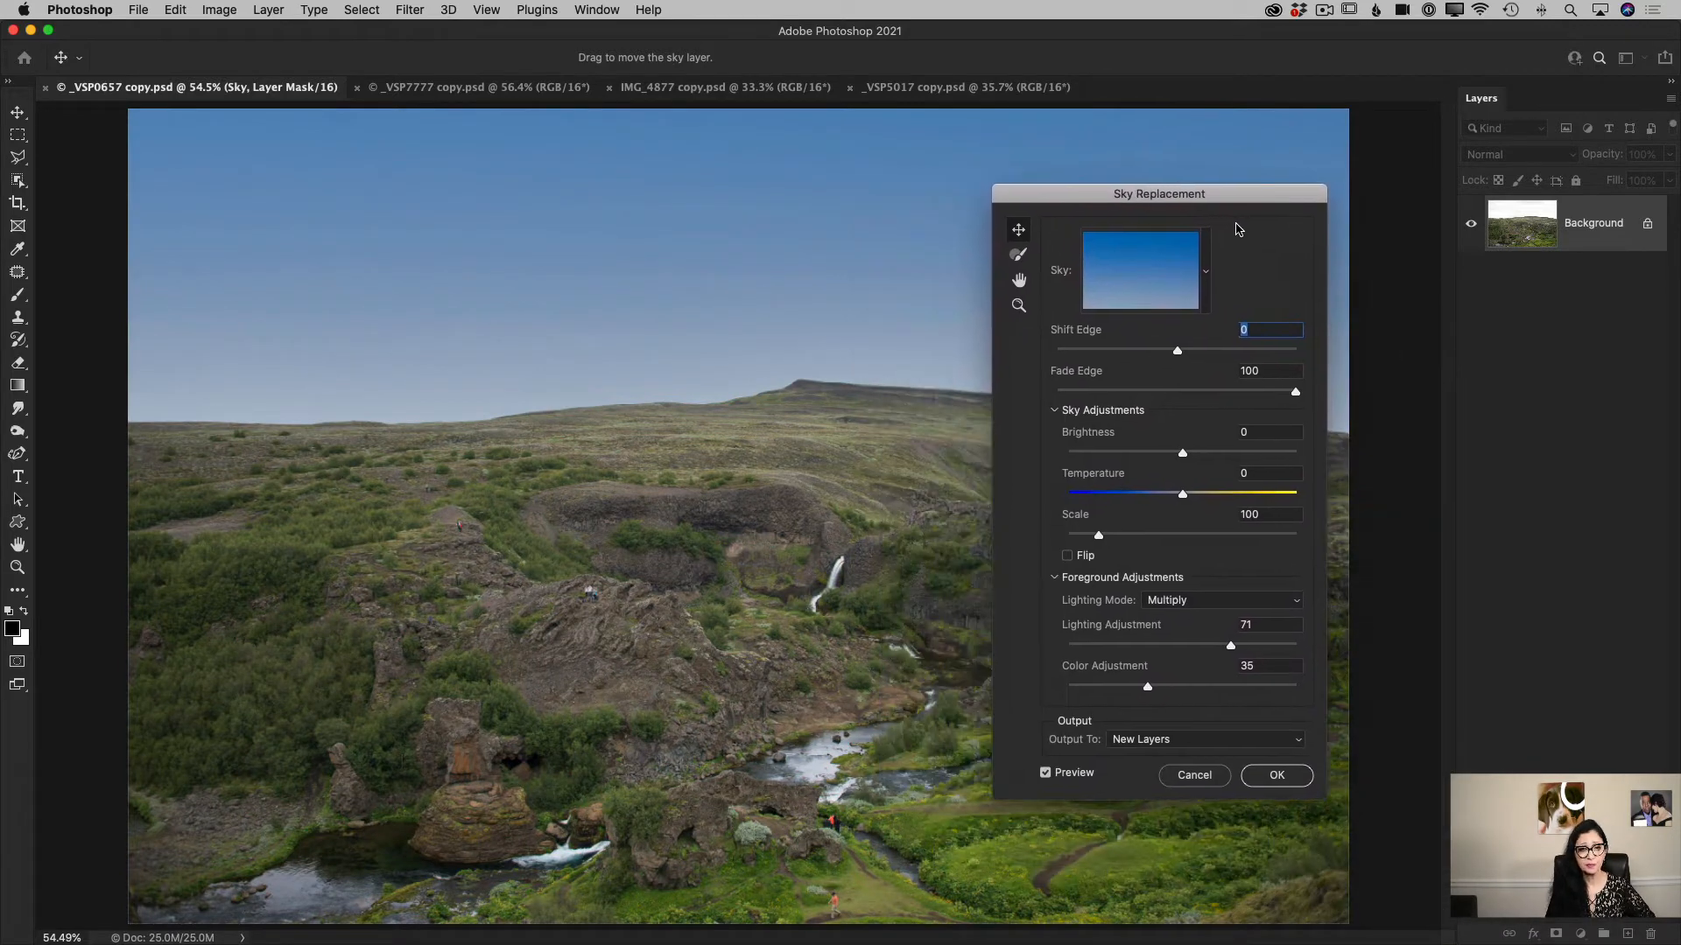
# Choose the blue sky with wispy clouds, second in Blue Skies, and reposition it above the hills.
pyautogui.click(1207, 275)
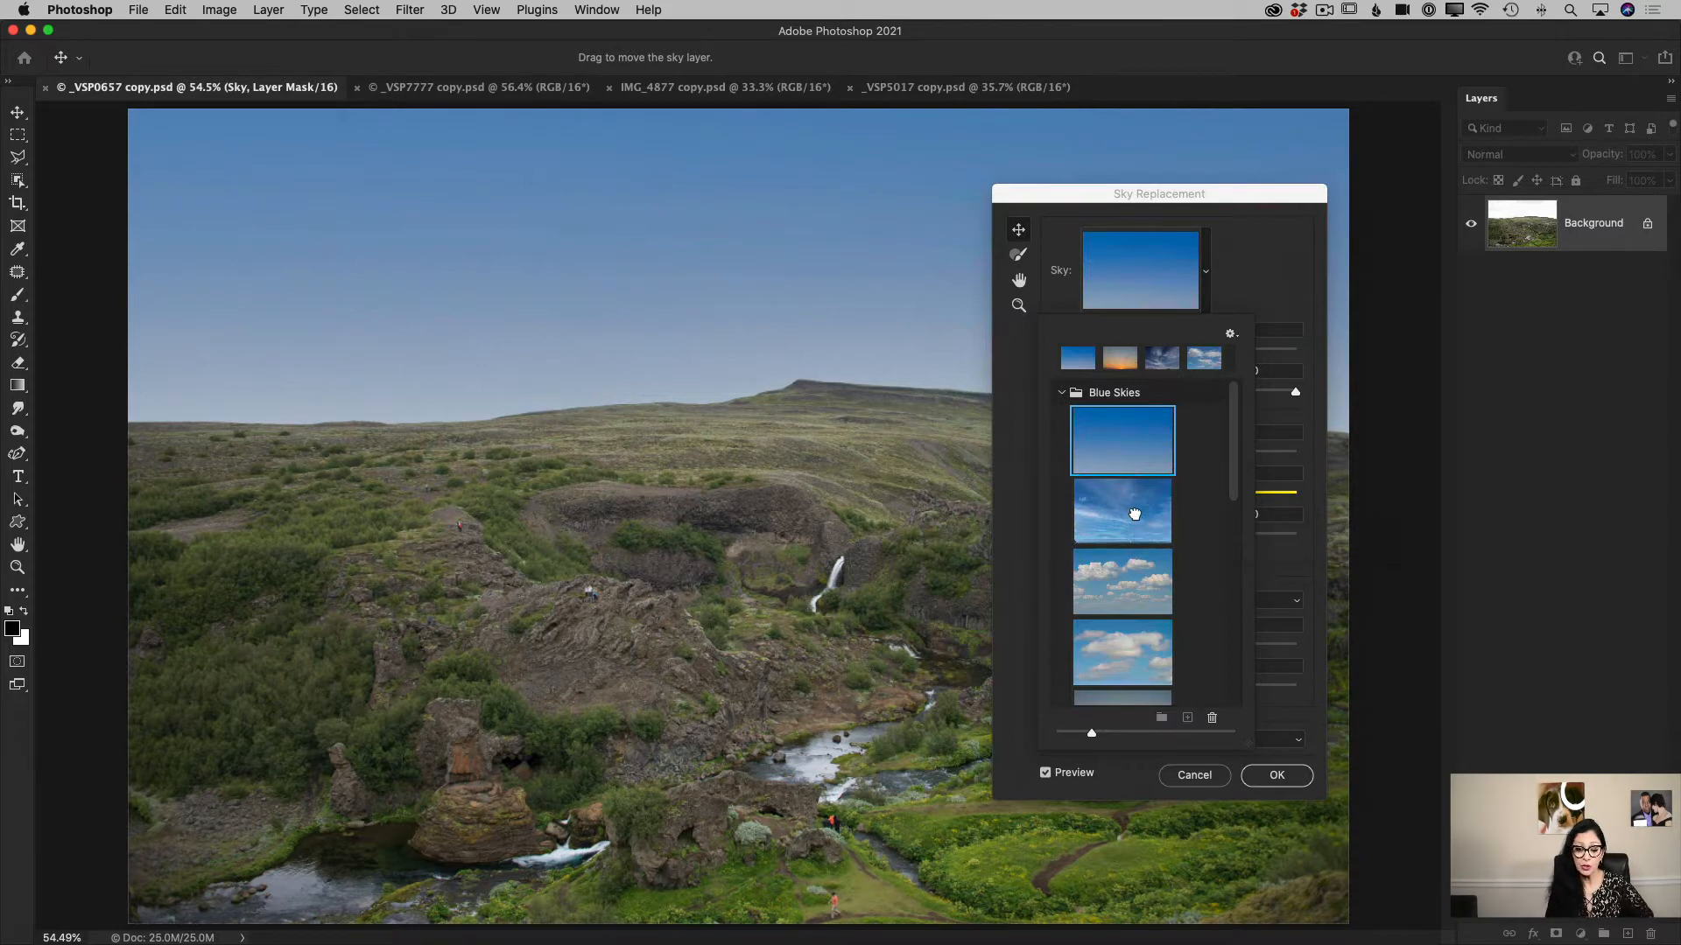
pyautogui.click(1135, 518)
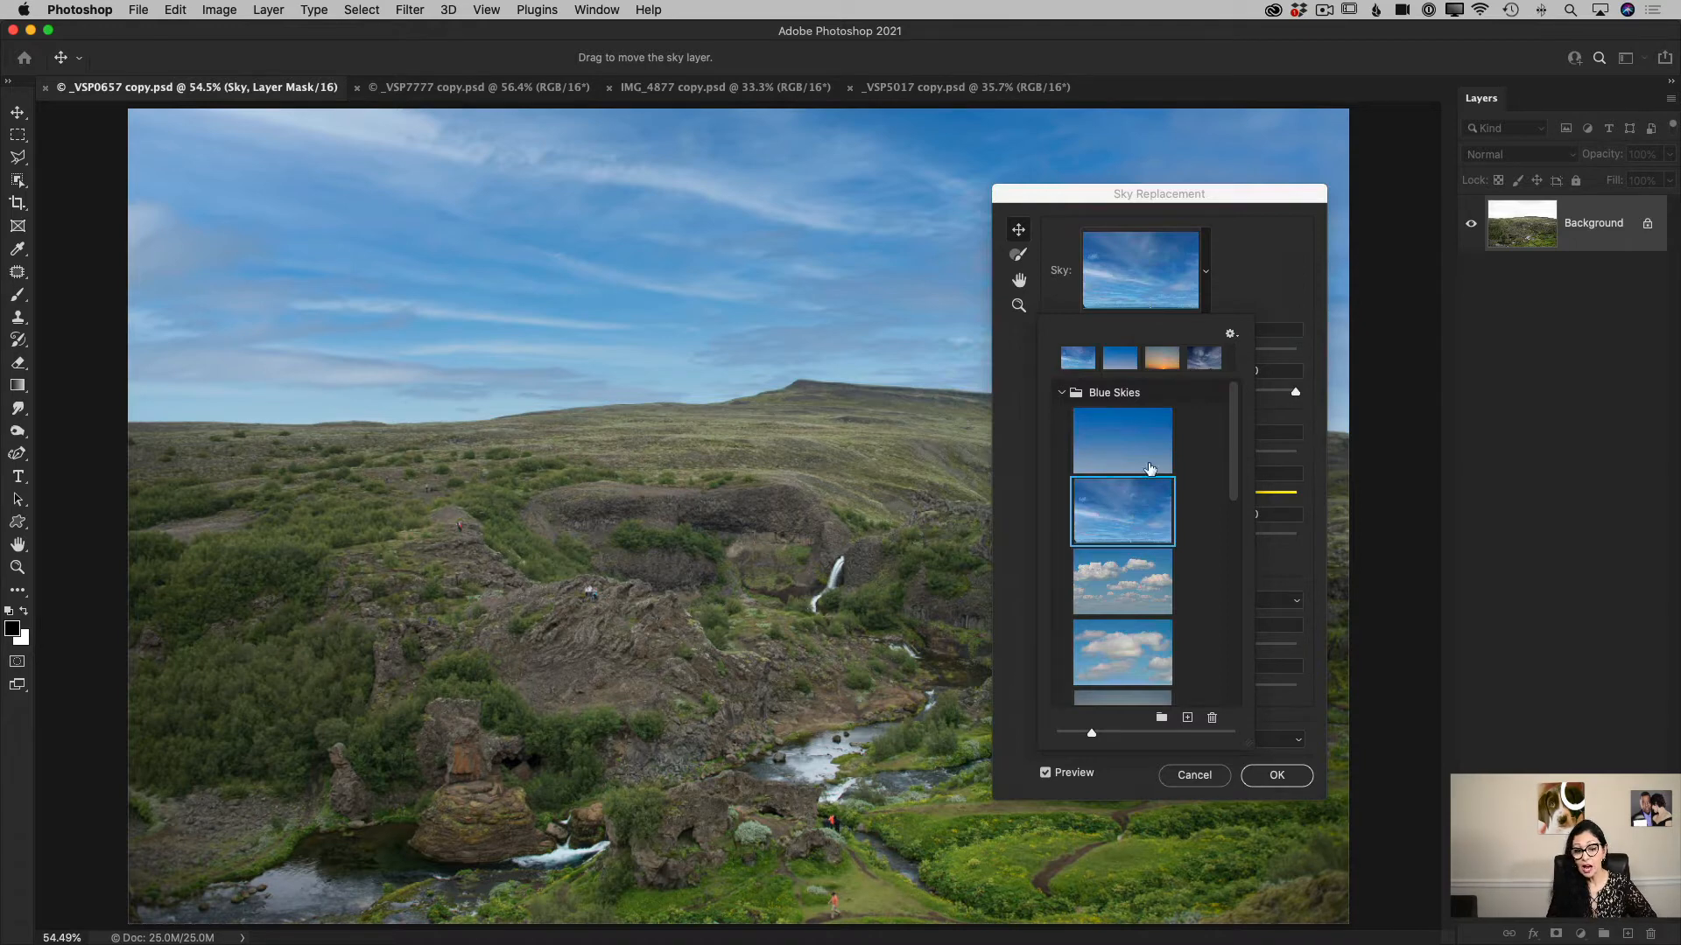
pyautogui.click(742, 325)
pyautogui.moveTo(748, 312); pyautogui.dragTo(729, 509)
pyautogui.moveTo(747, 483); pyautogui.dragTo(749, 372)
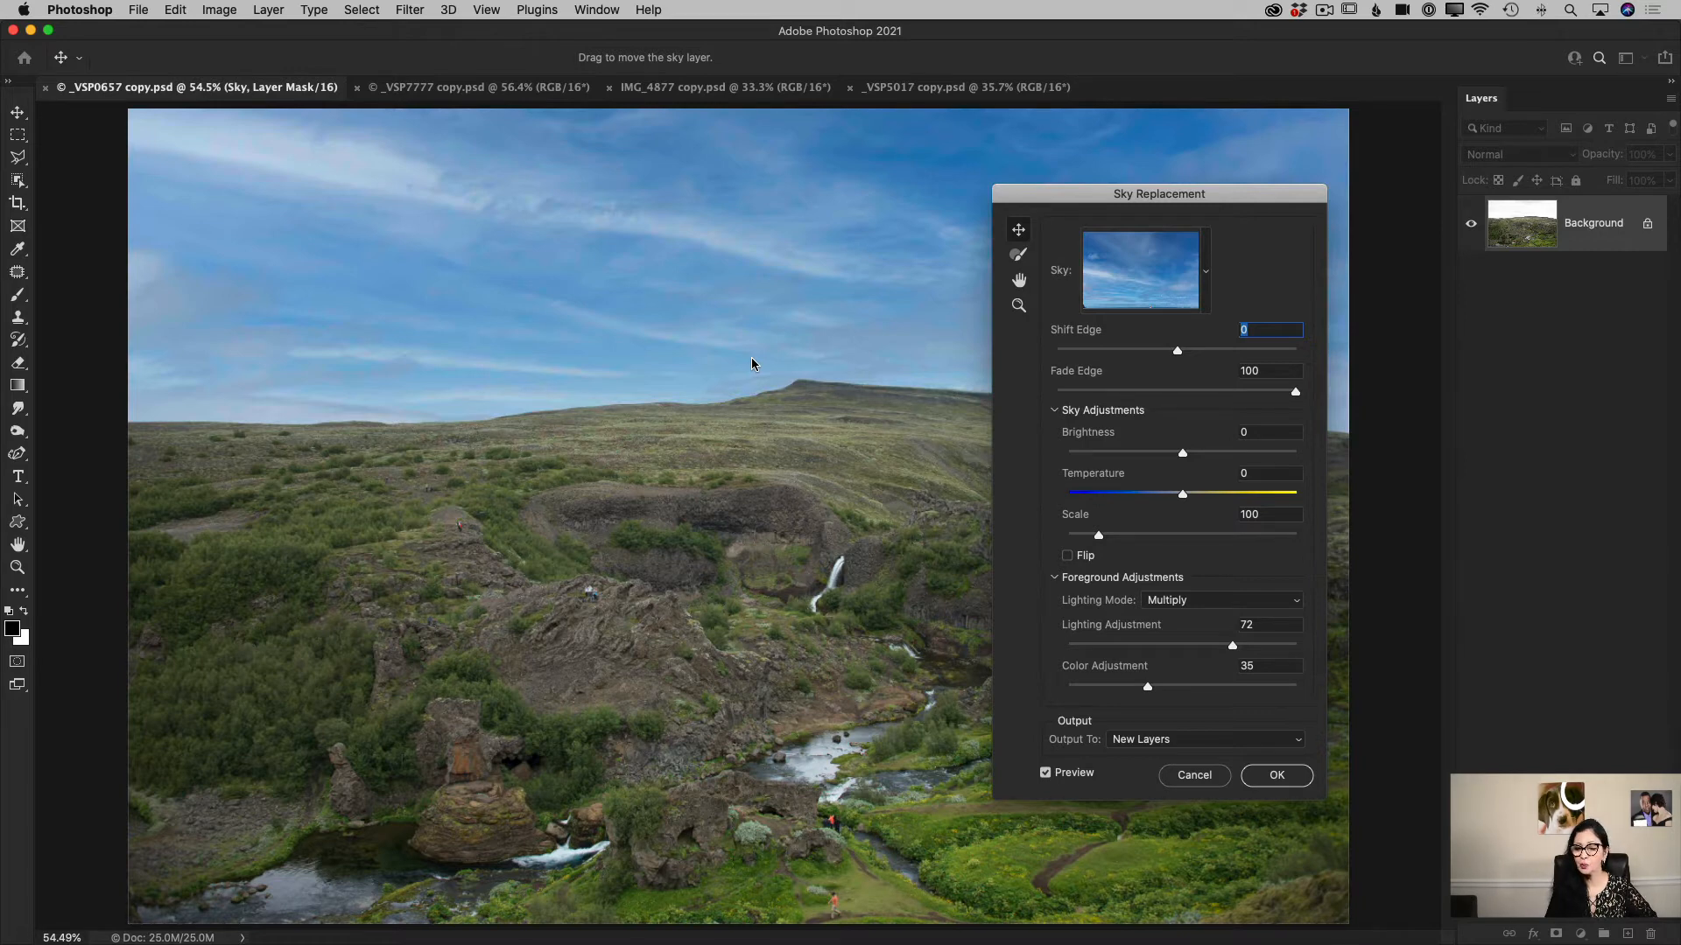
pyautogui.moveTo(757, 360); pyautogui.dragTo(753, 360)
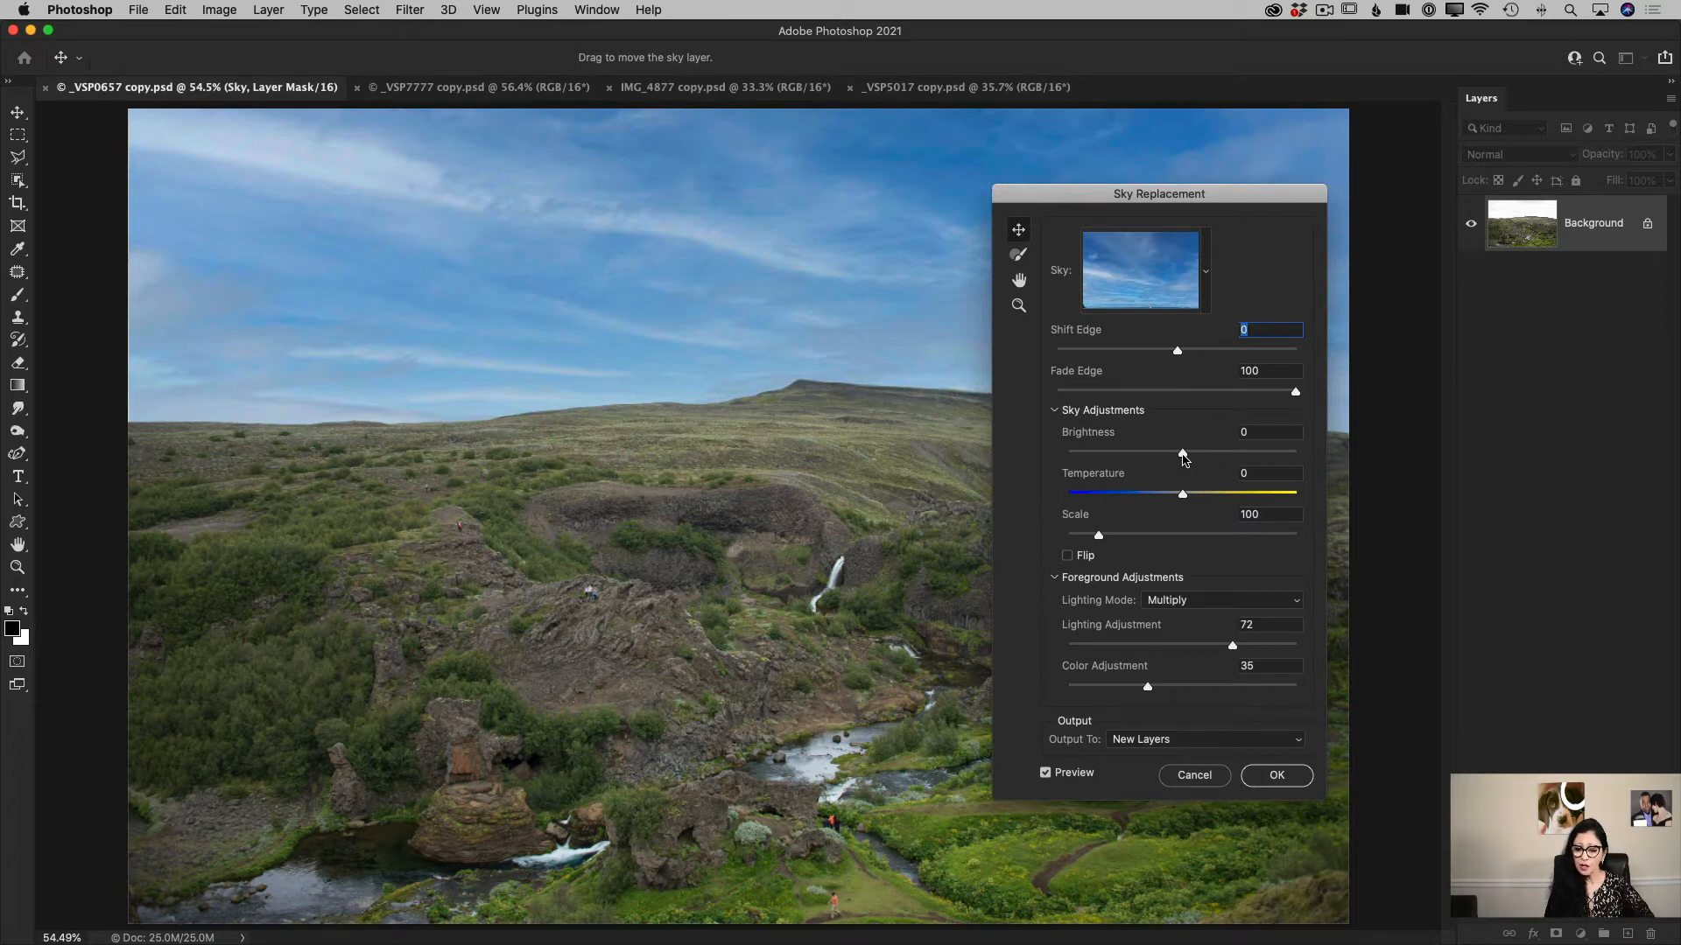
# Set the sky adjustments to Brightness -5, Temperature 60 and Scale 109.
pyautogui.moveTo(1183, 454)
pyautogui.mouseDown()
pyautogui.moveTo(1243, 456)
pyautogui.moveTo(1143, 462)
pyautogui.moveTo(1179, 461)
pyautogui.mouseUp()
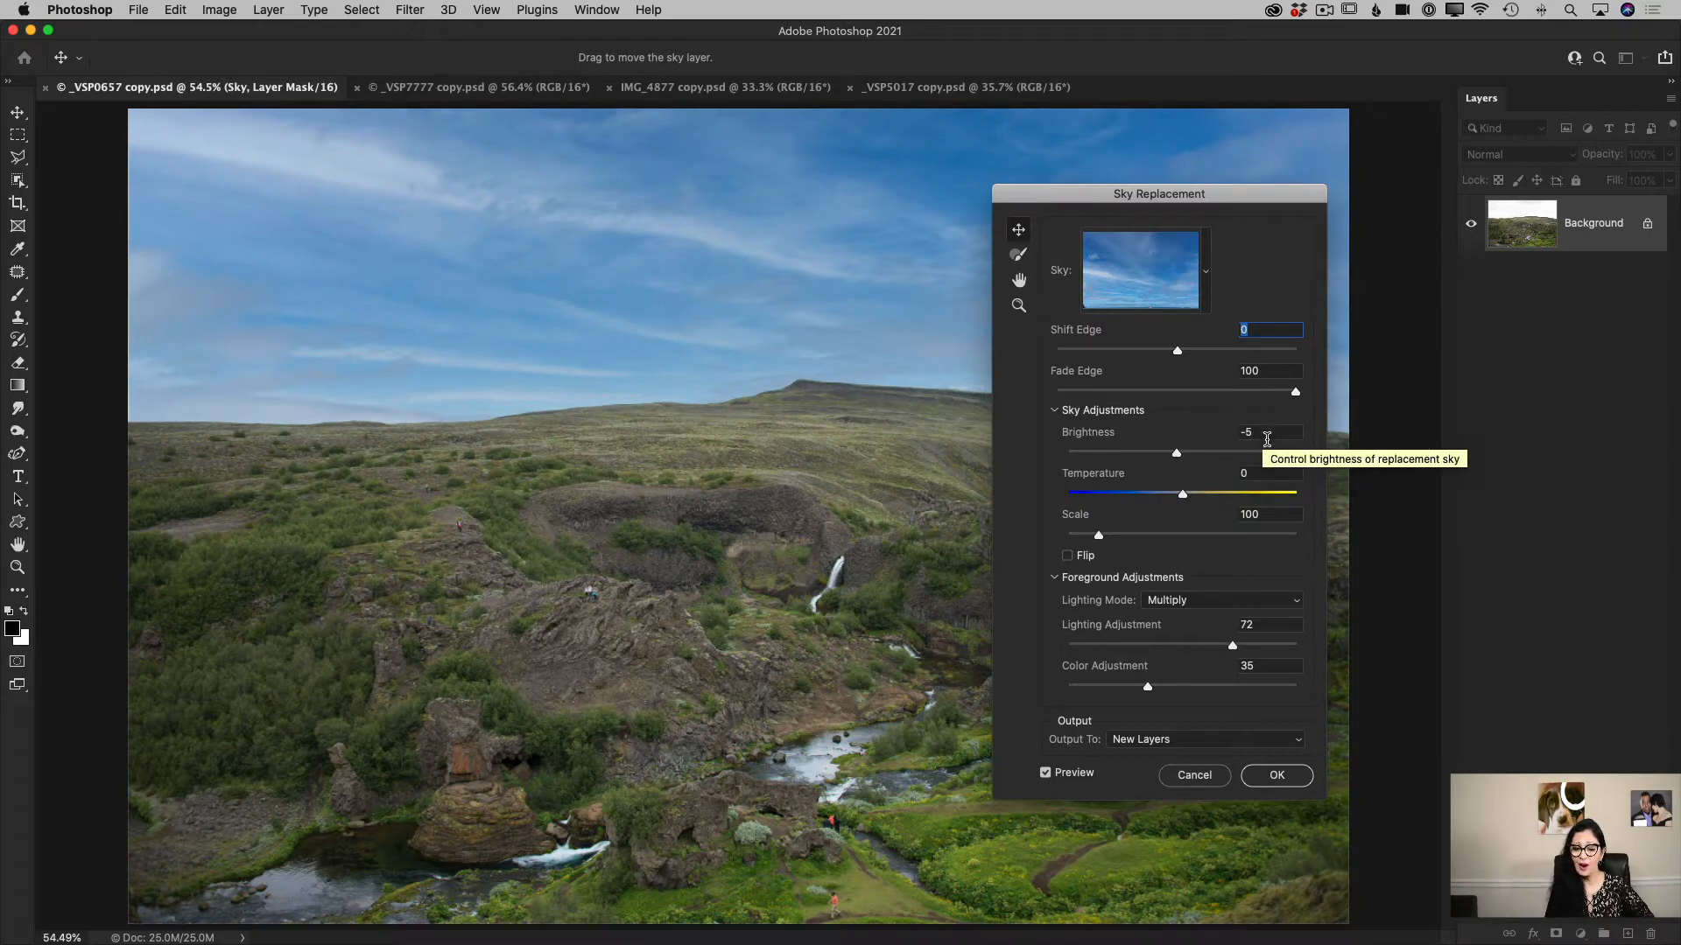
pyautogui.moveTo(1182, 496); pyautogui.dragTo(1254, 497)
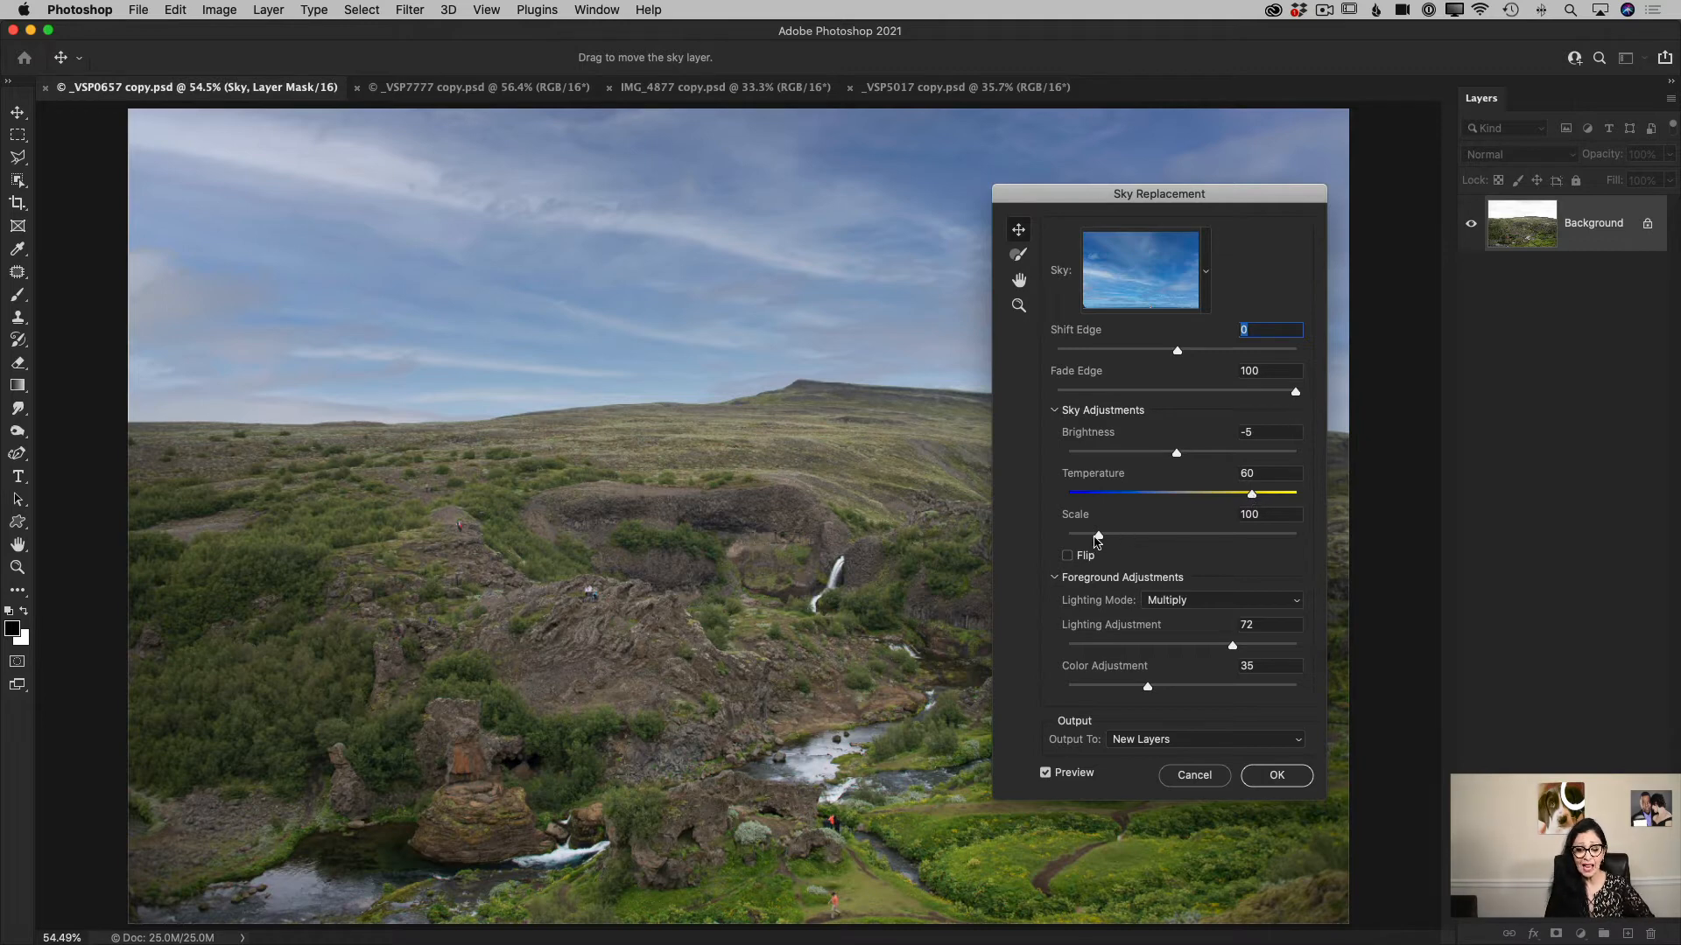
pyautogui.moveTo(1099, 537); pyautogui.dragTo(1142, 542)
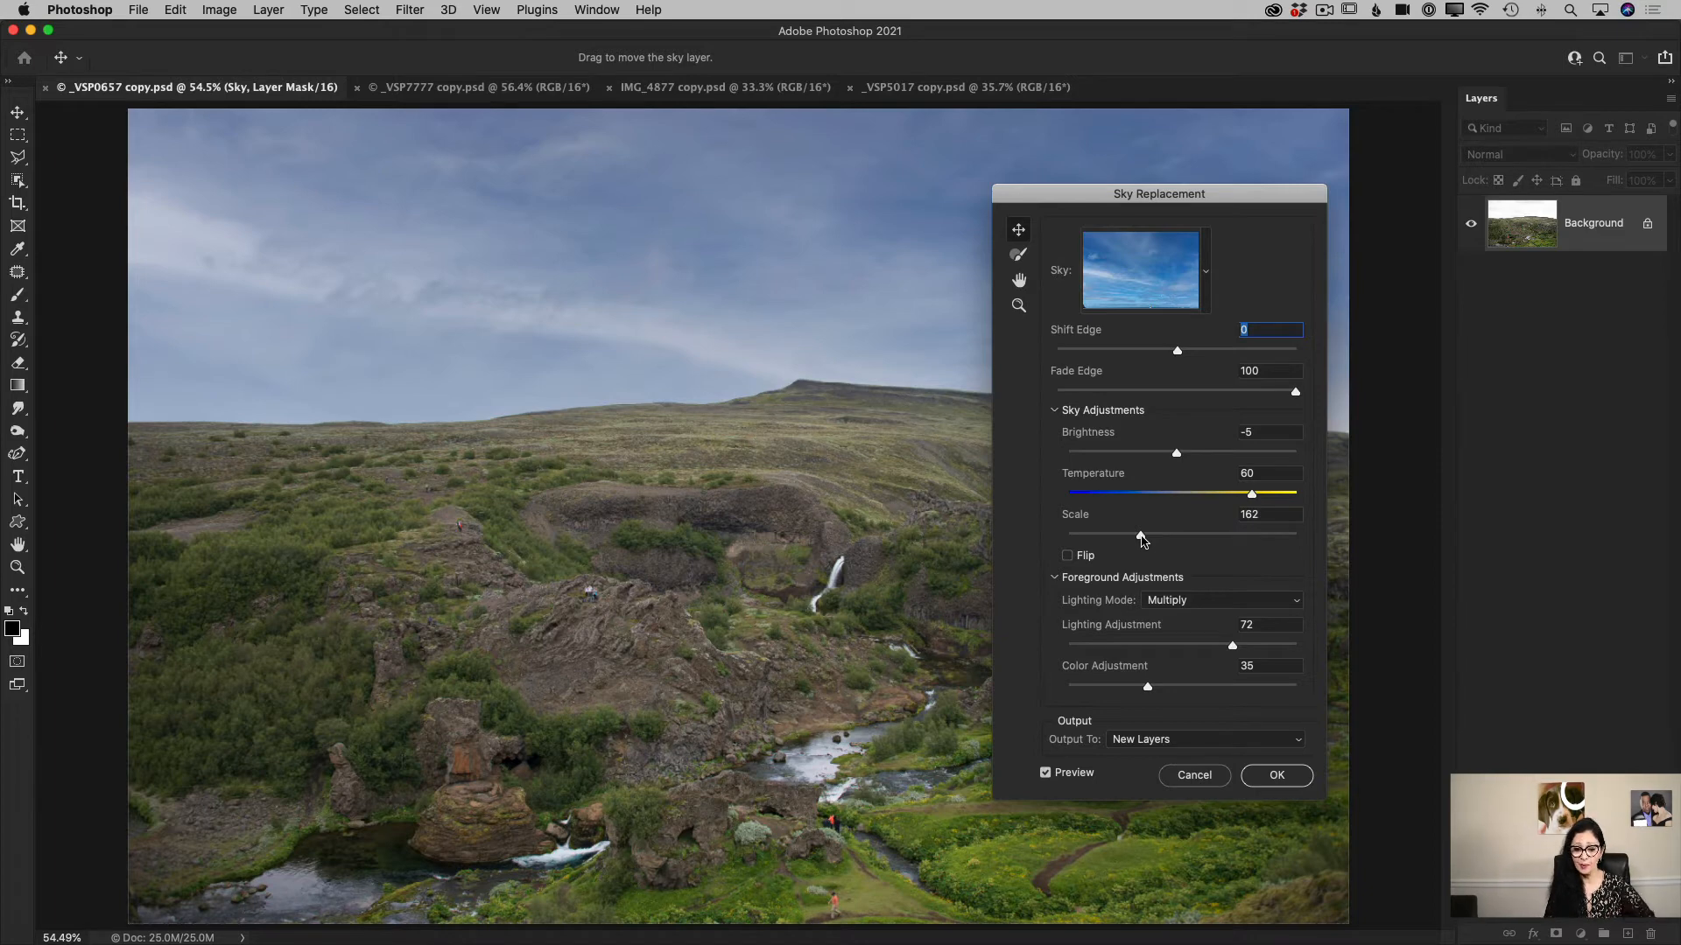
pyautogui.moveTo(1142, 540); pyautogui.dragTo(1076, 547)
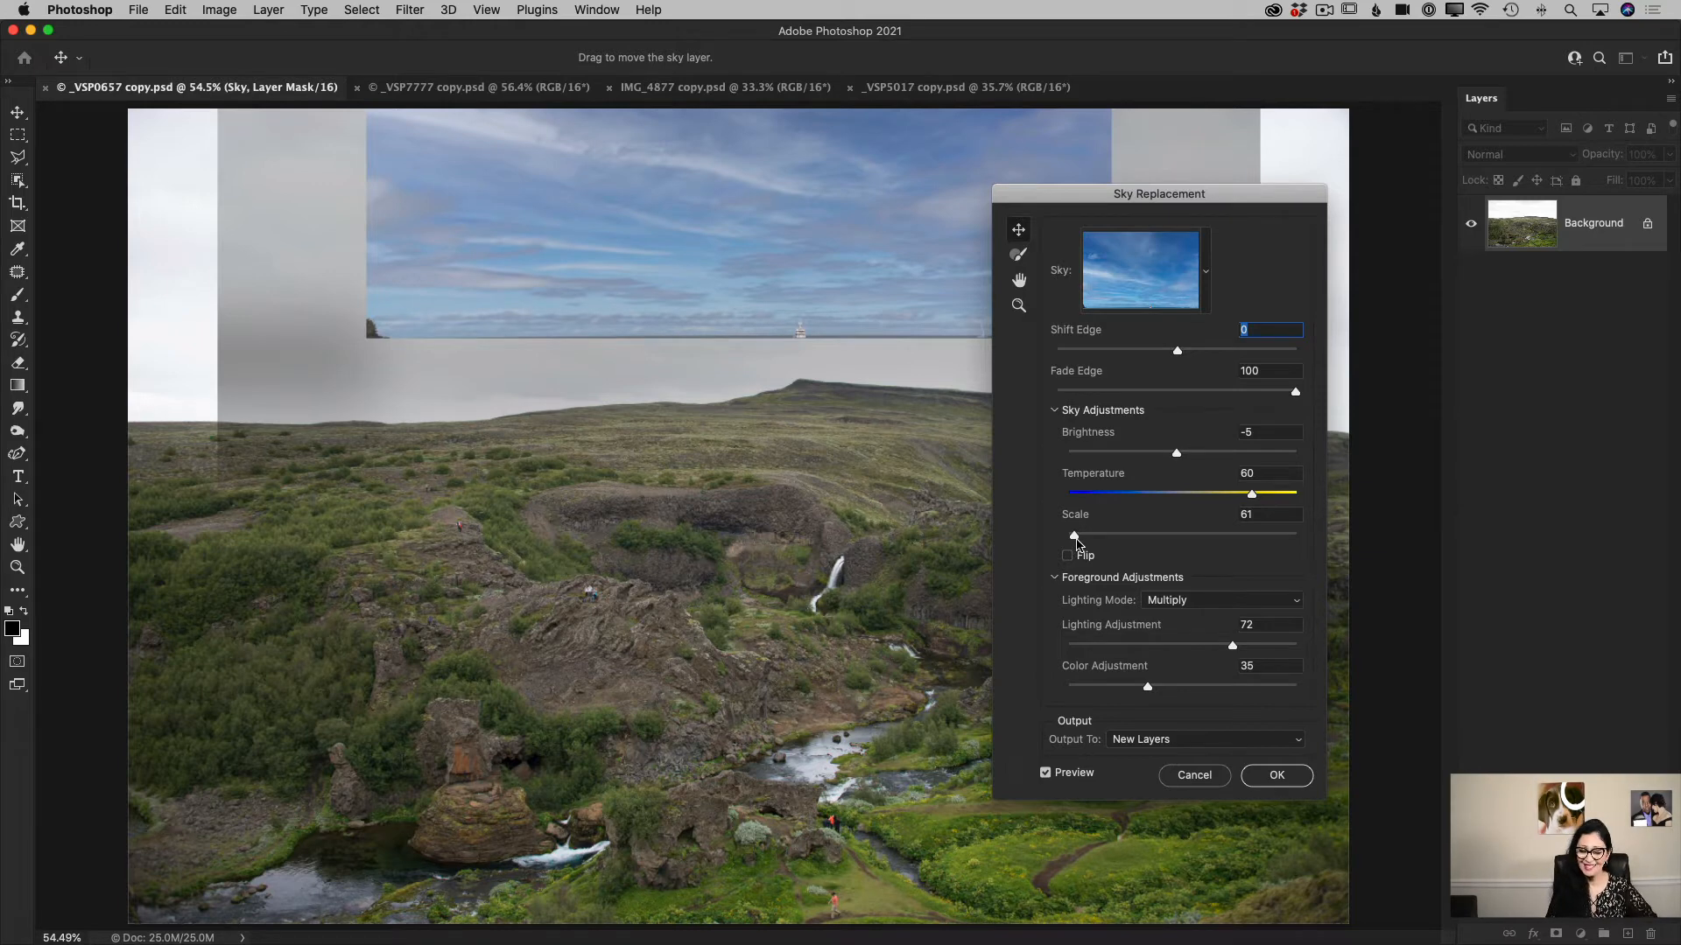
pyautogui.moveTo(1075, 546)
pyautogui.mouseDown()
pyautogui.moveTo(1133, 541)
pyautogui.moveTo(1107, 543)
pyautogui.mouseUp()
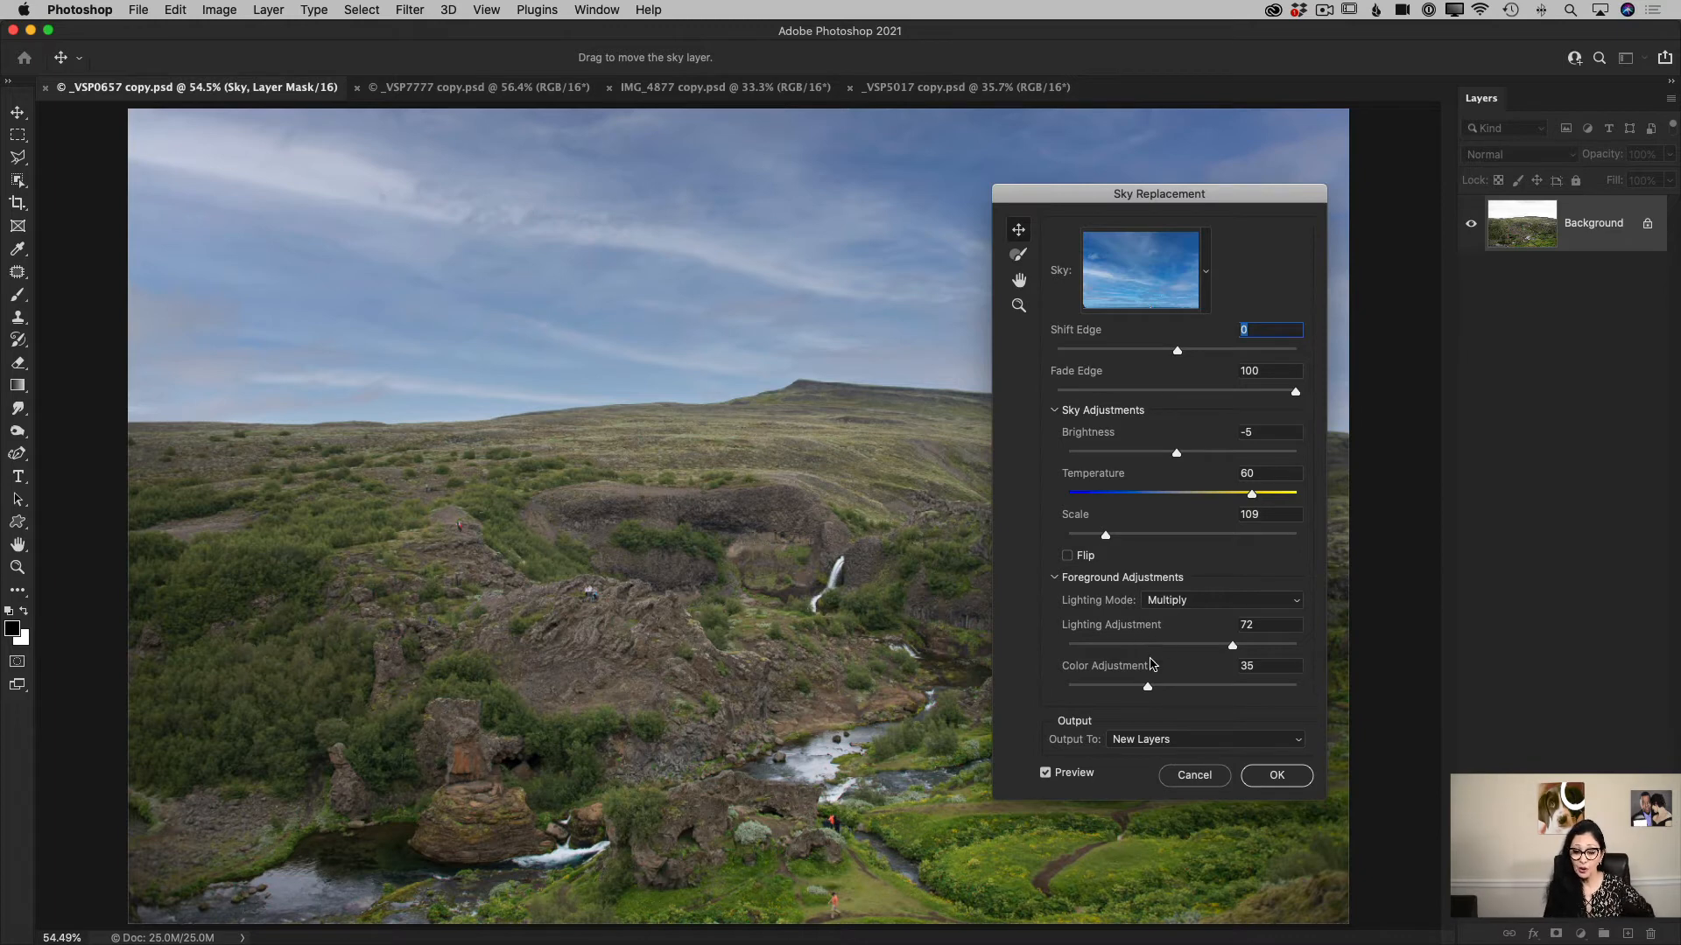
# Set the foreground's Lighting Adjustment to 82 and Color Adjustment to 46, and apply the replacement with output to New Layers.
pyautogui.moveTo(1233, 650); pyautogui.dragTo(1258, 648)
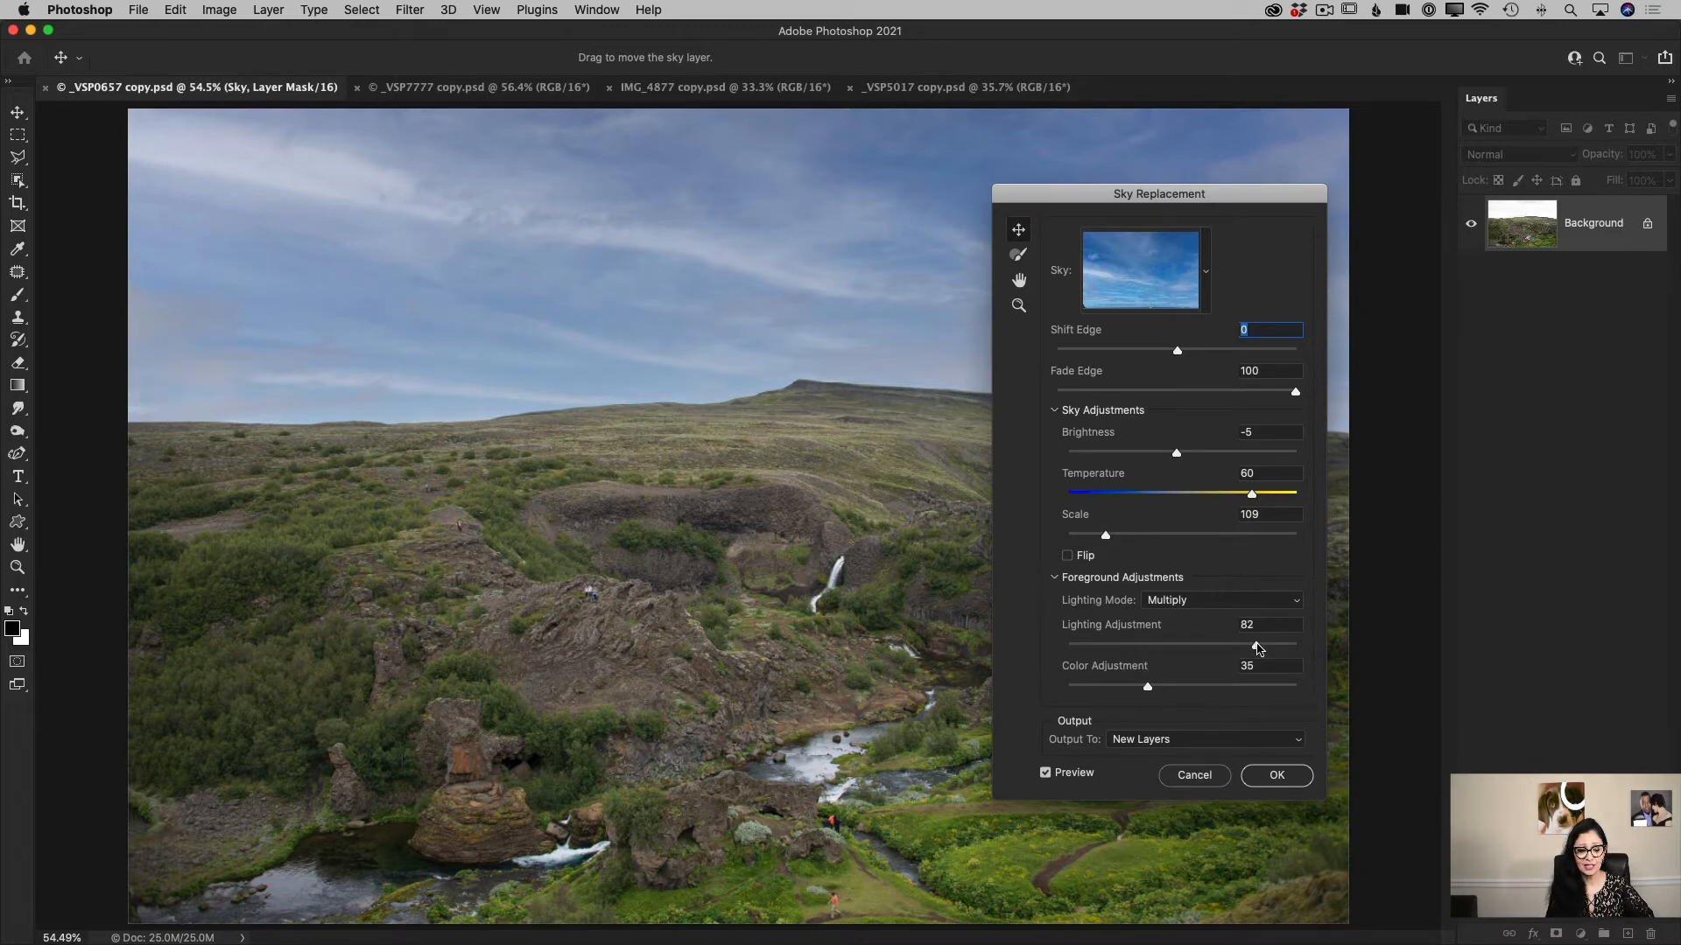
pyautogui.moveTo(1147, 686)
pyautogui.mouseDown()
pyautogui.moveTo(1201, 688)
pyautogui.moveTo(1174, 690)
pyautogui.mouseUp()
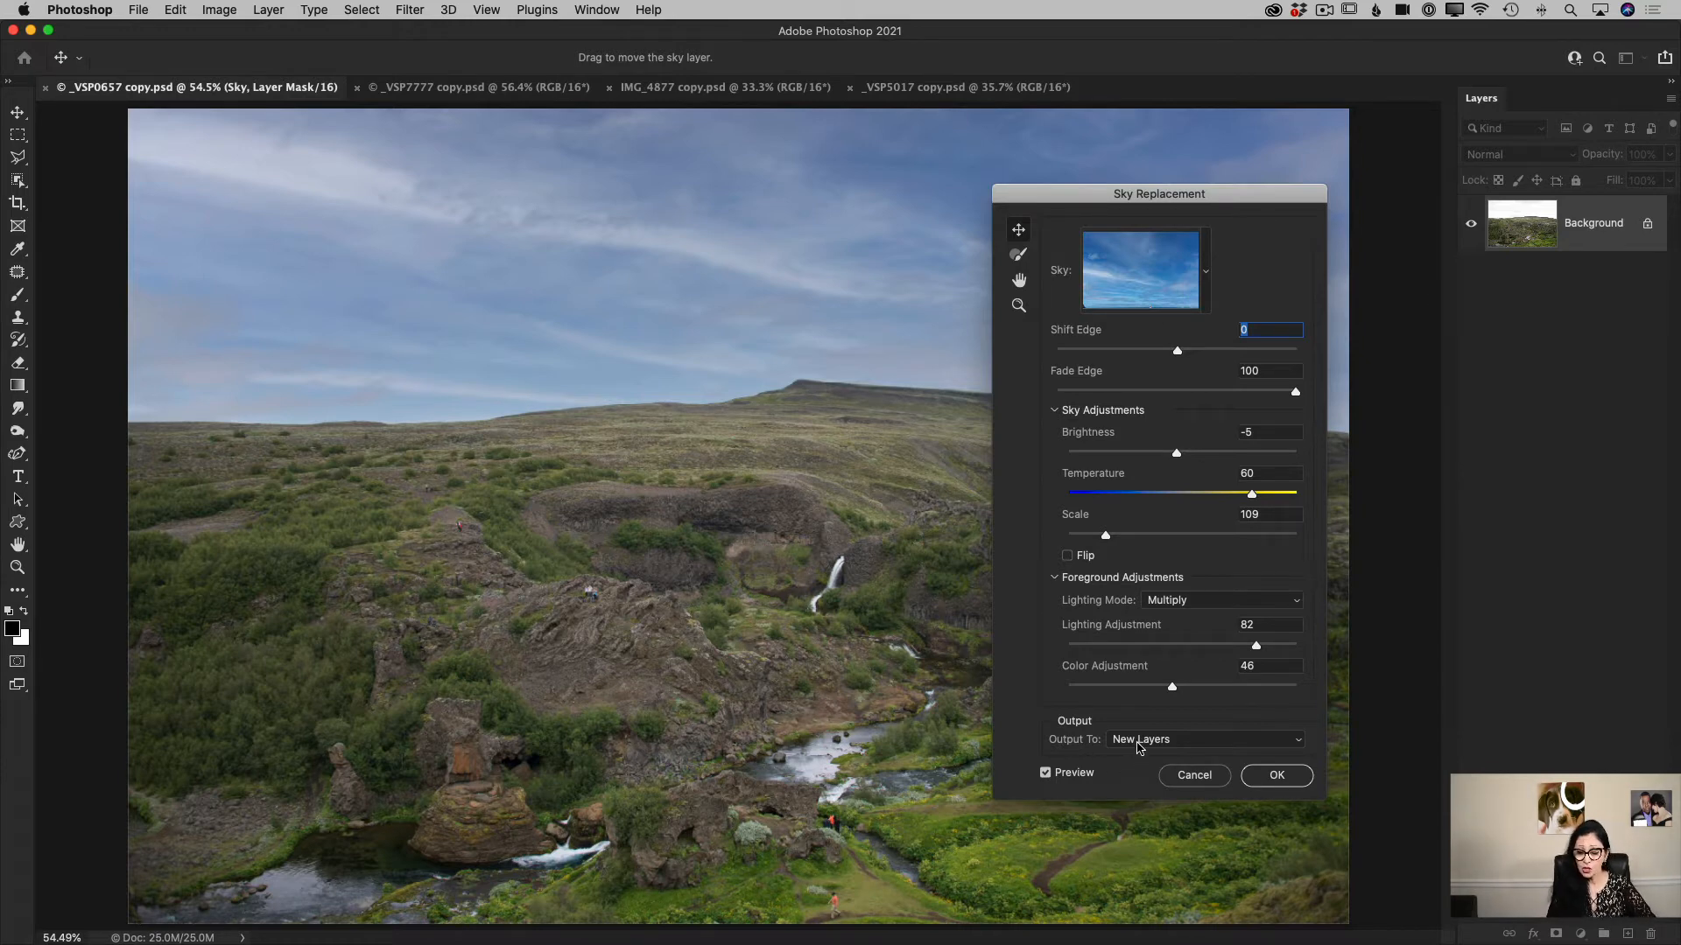
pyautogui.click(1138, 742)
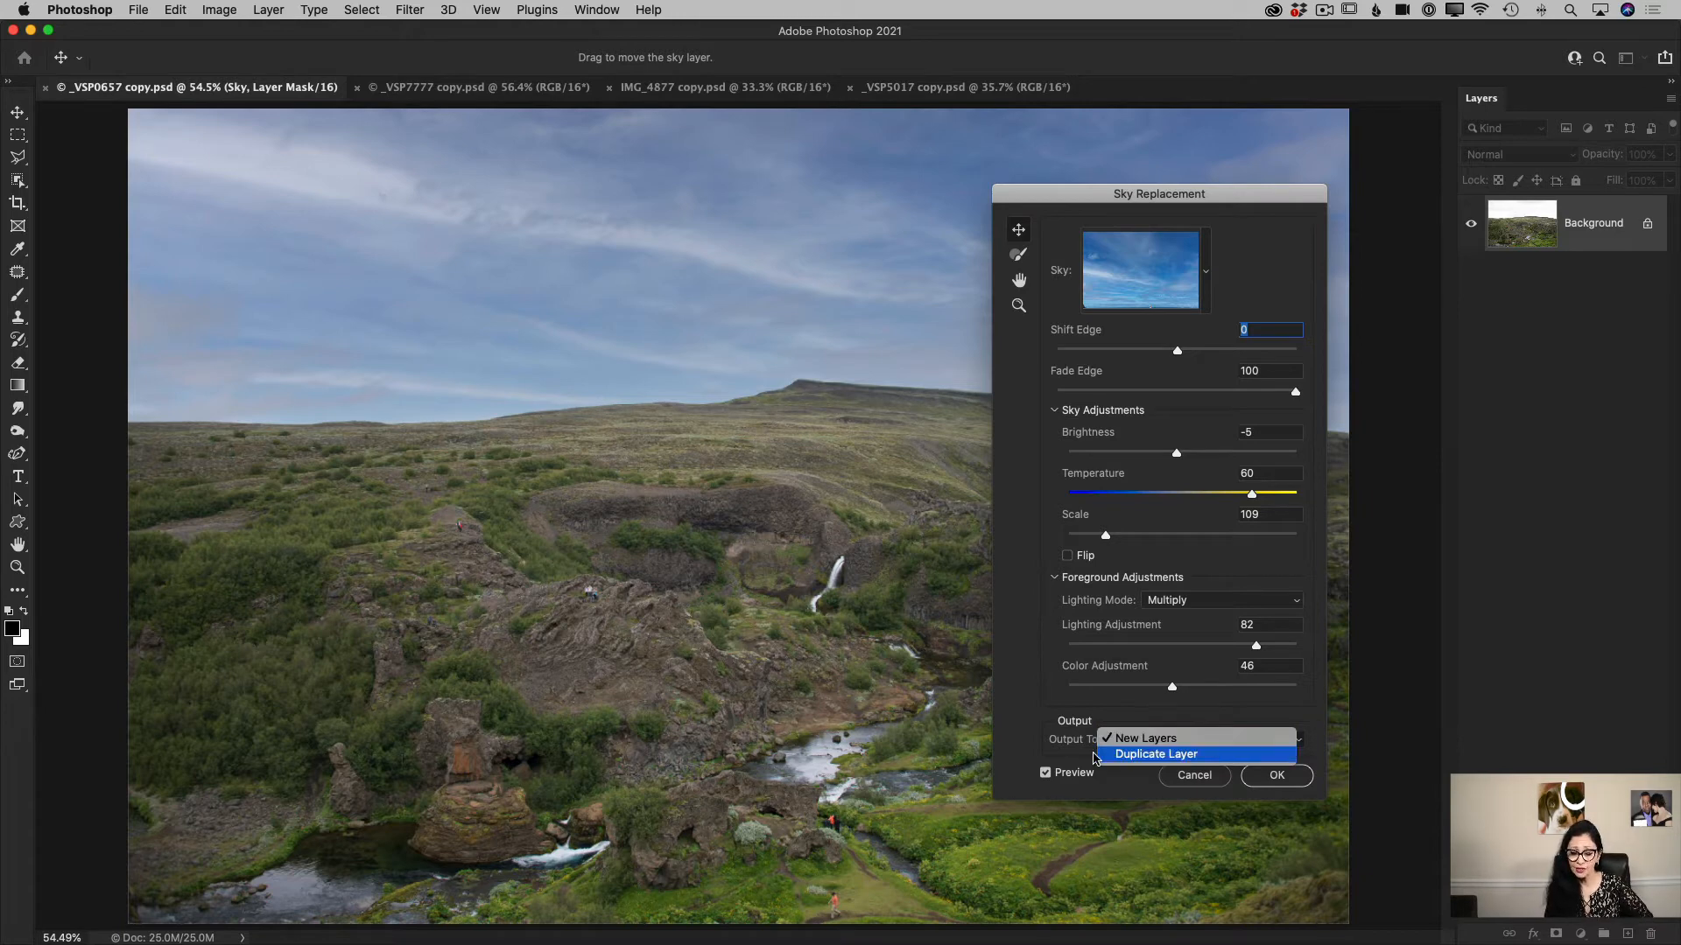
pyautogui.click(1192, 739)
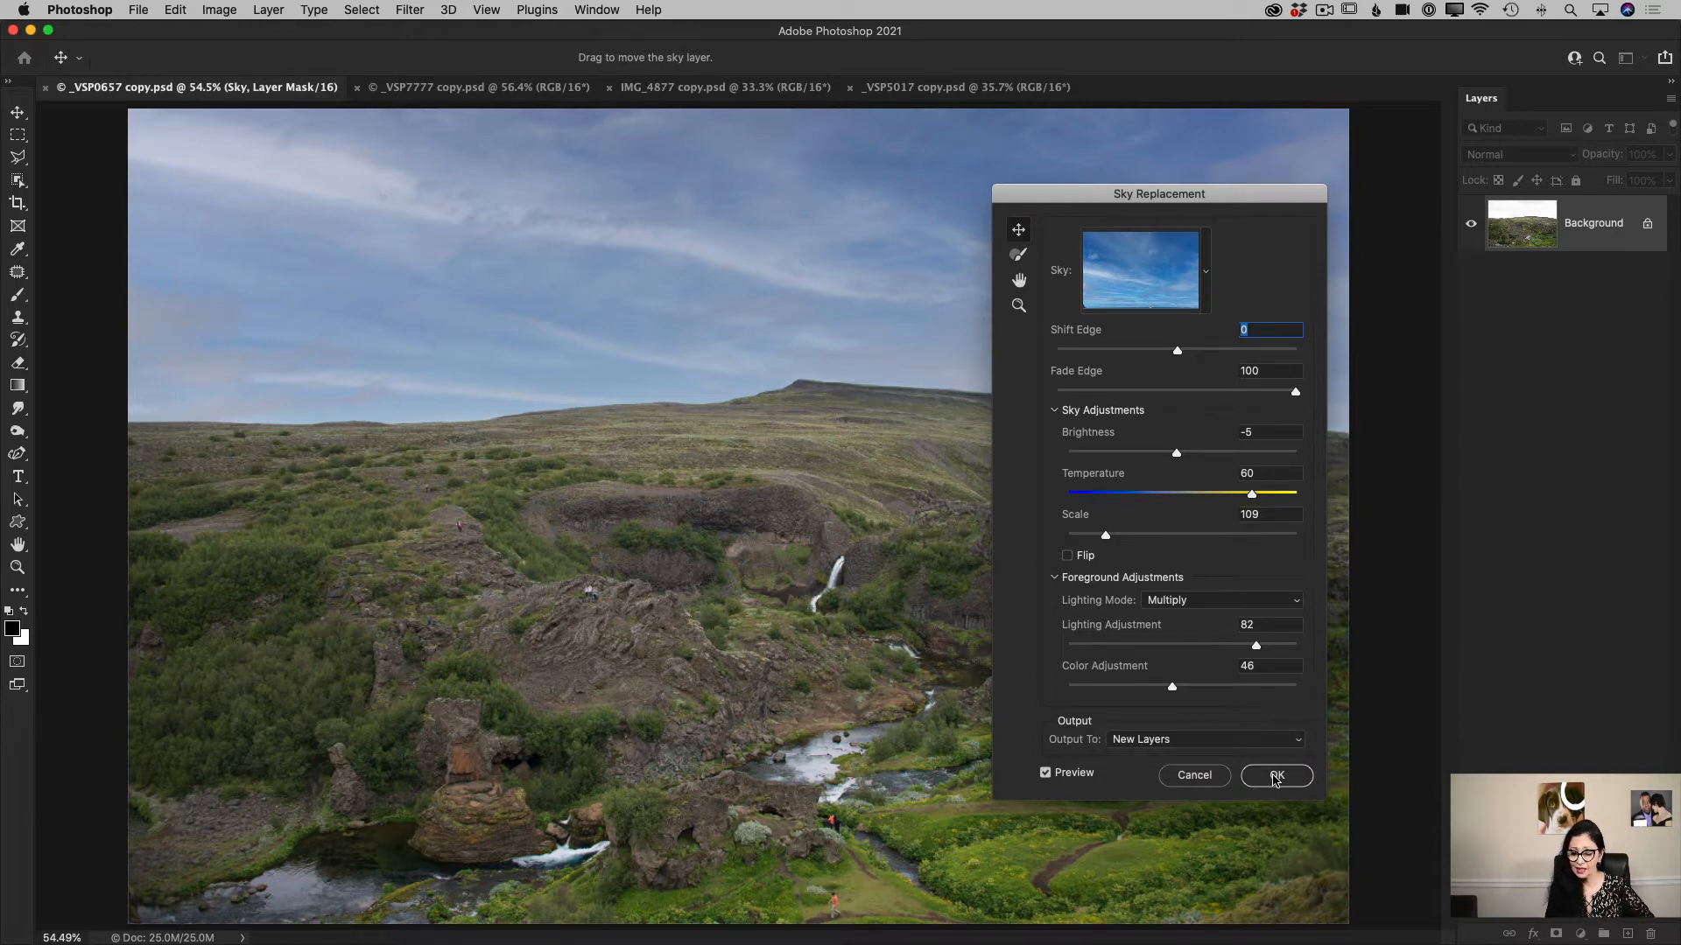
pyautogui.click(1275, 775)
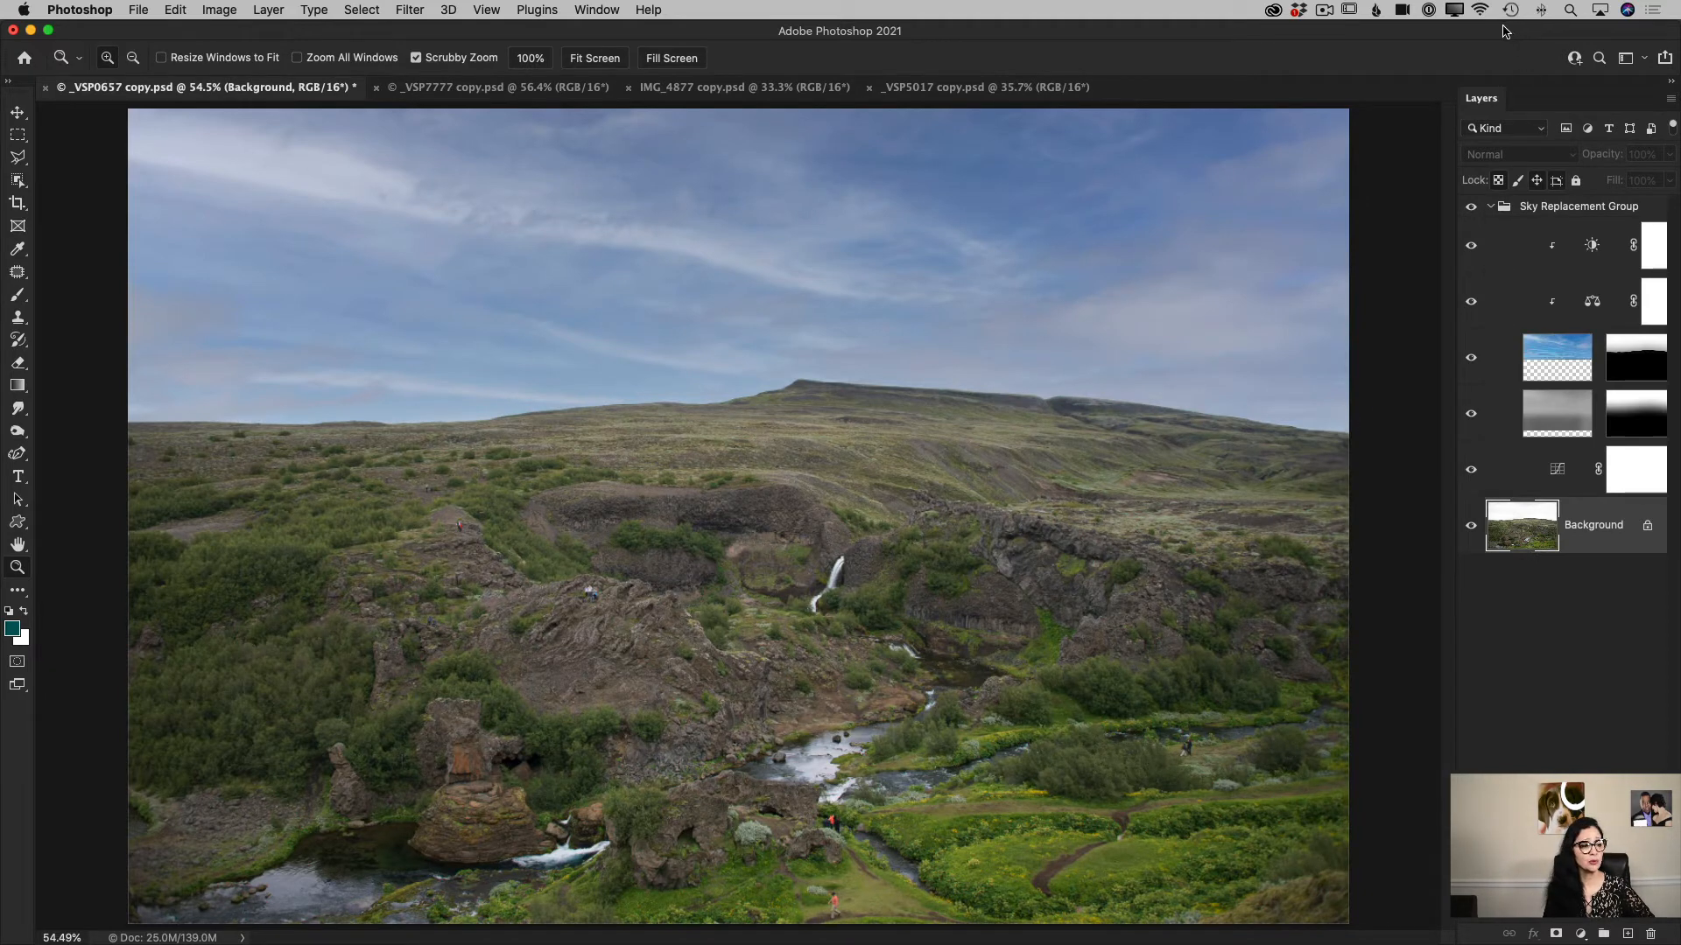
# Toggle the Sky Replacement Group's visibility to compare the photo with and without the new sky, leaving it shown.
pyautogui.moveTo(1678, 22)
pyautogui.mouseDown()
pyautogui.moveTo(1641, 22)
pyautogui.moveTo(1679, 19)
pyautogui.mouseUp()
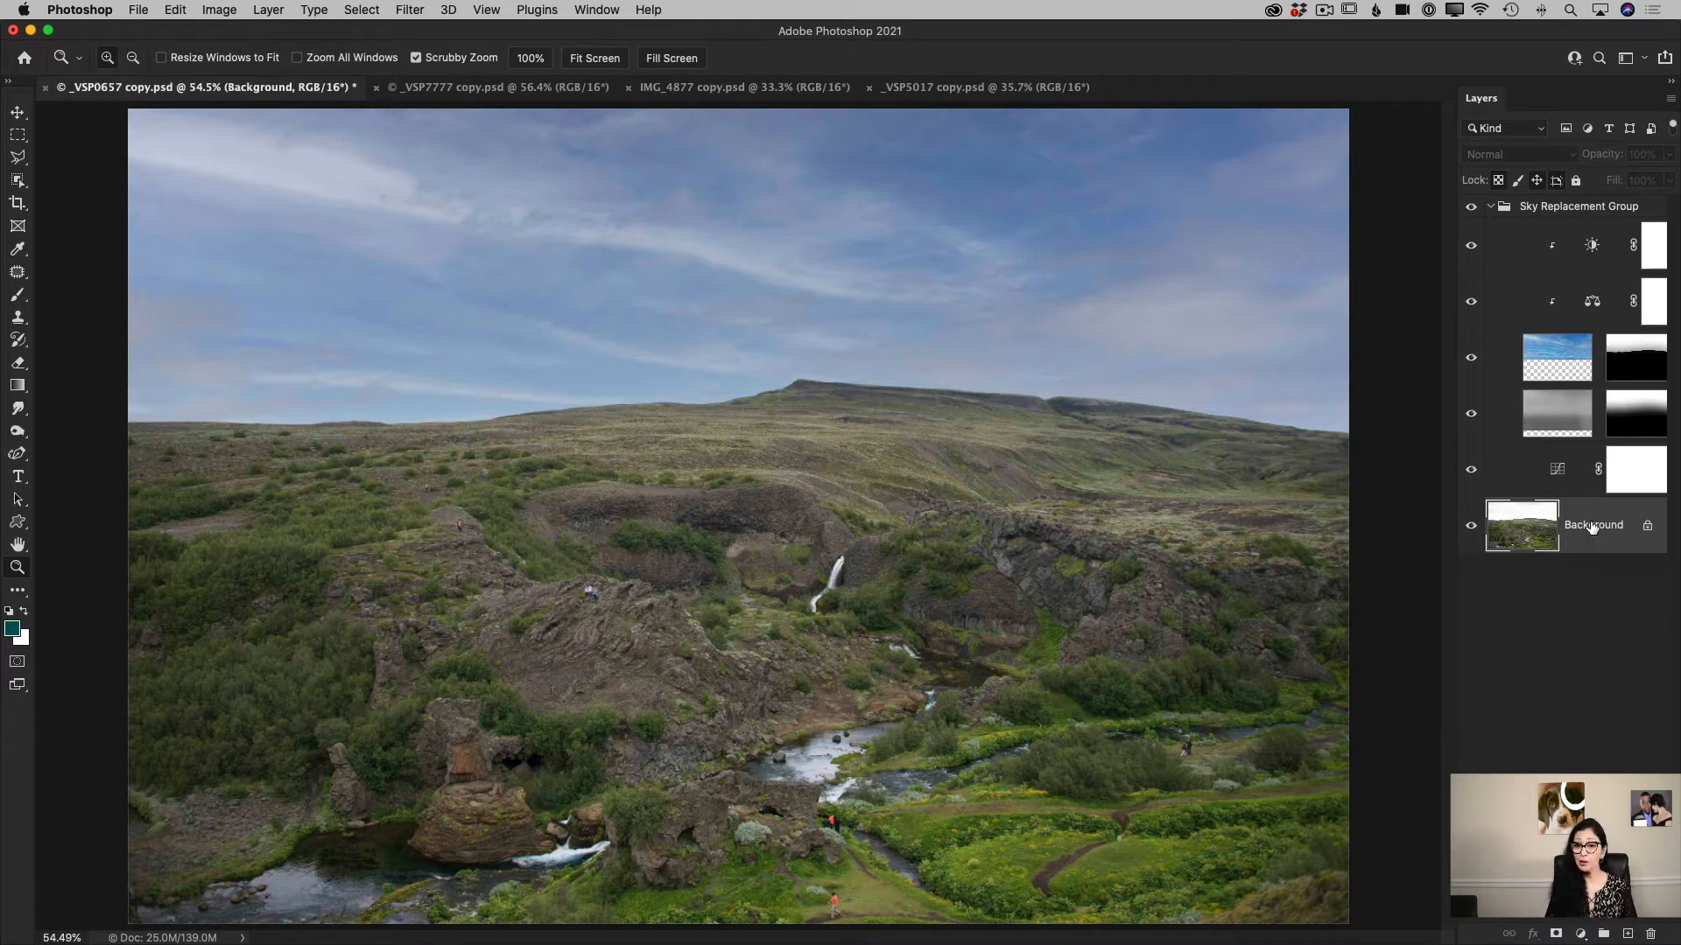
pyautogui.click(1469, 210)
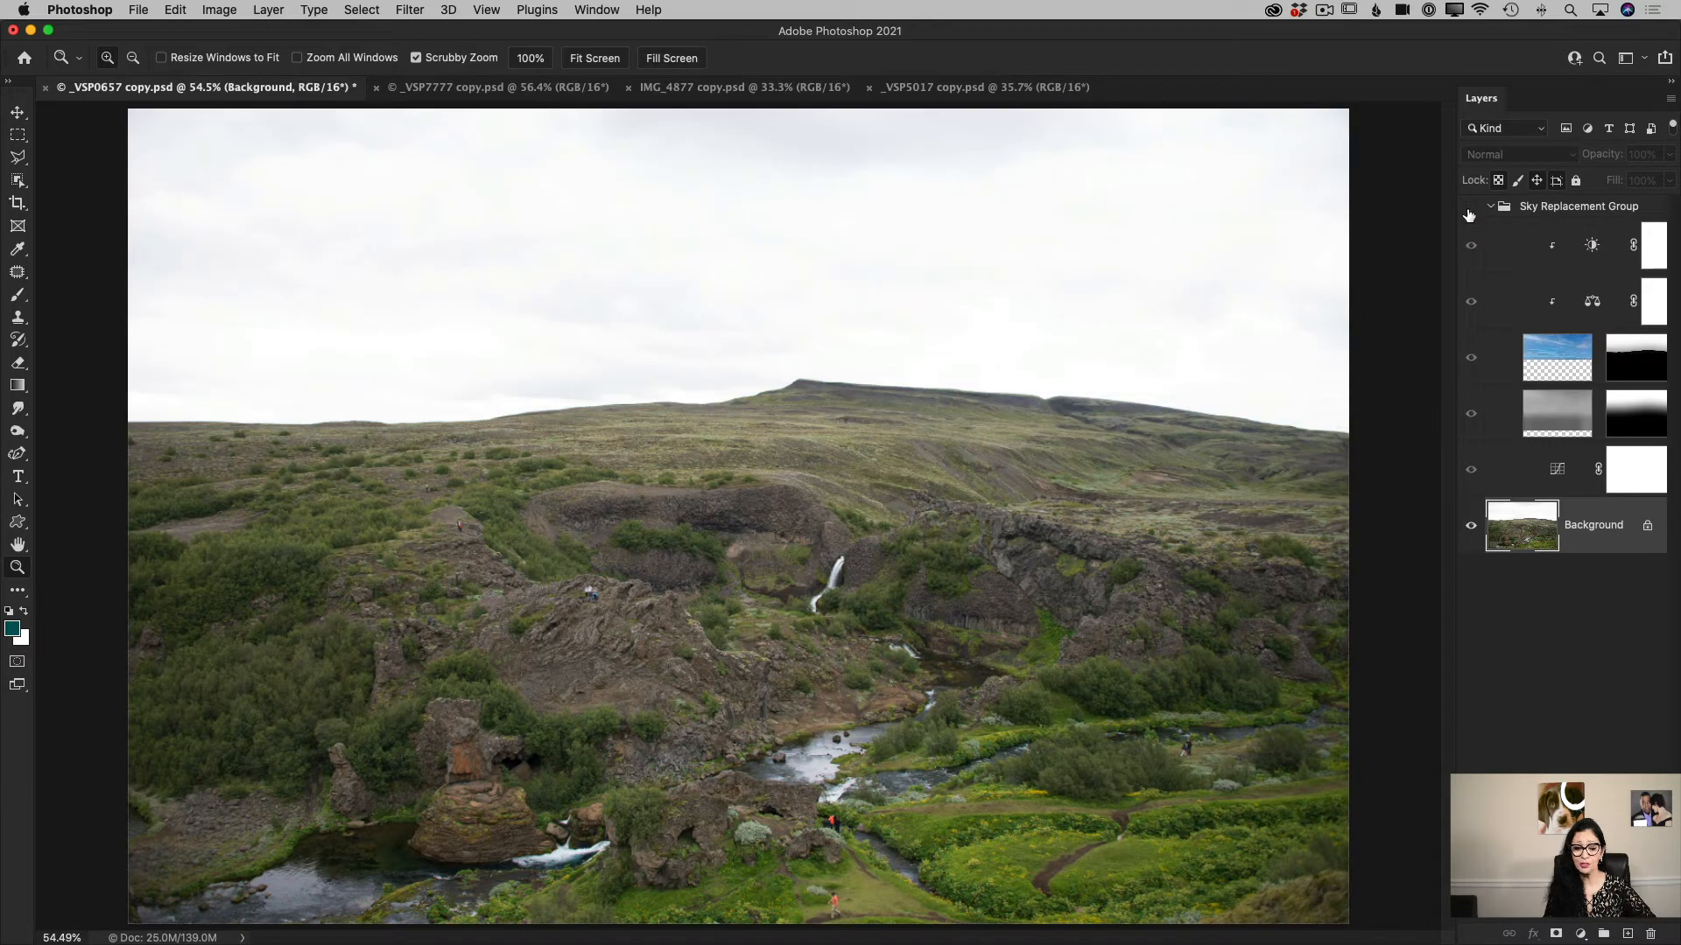
pyautogui.click(1470, 210)
pyautogui.click(1469, 210)
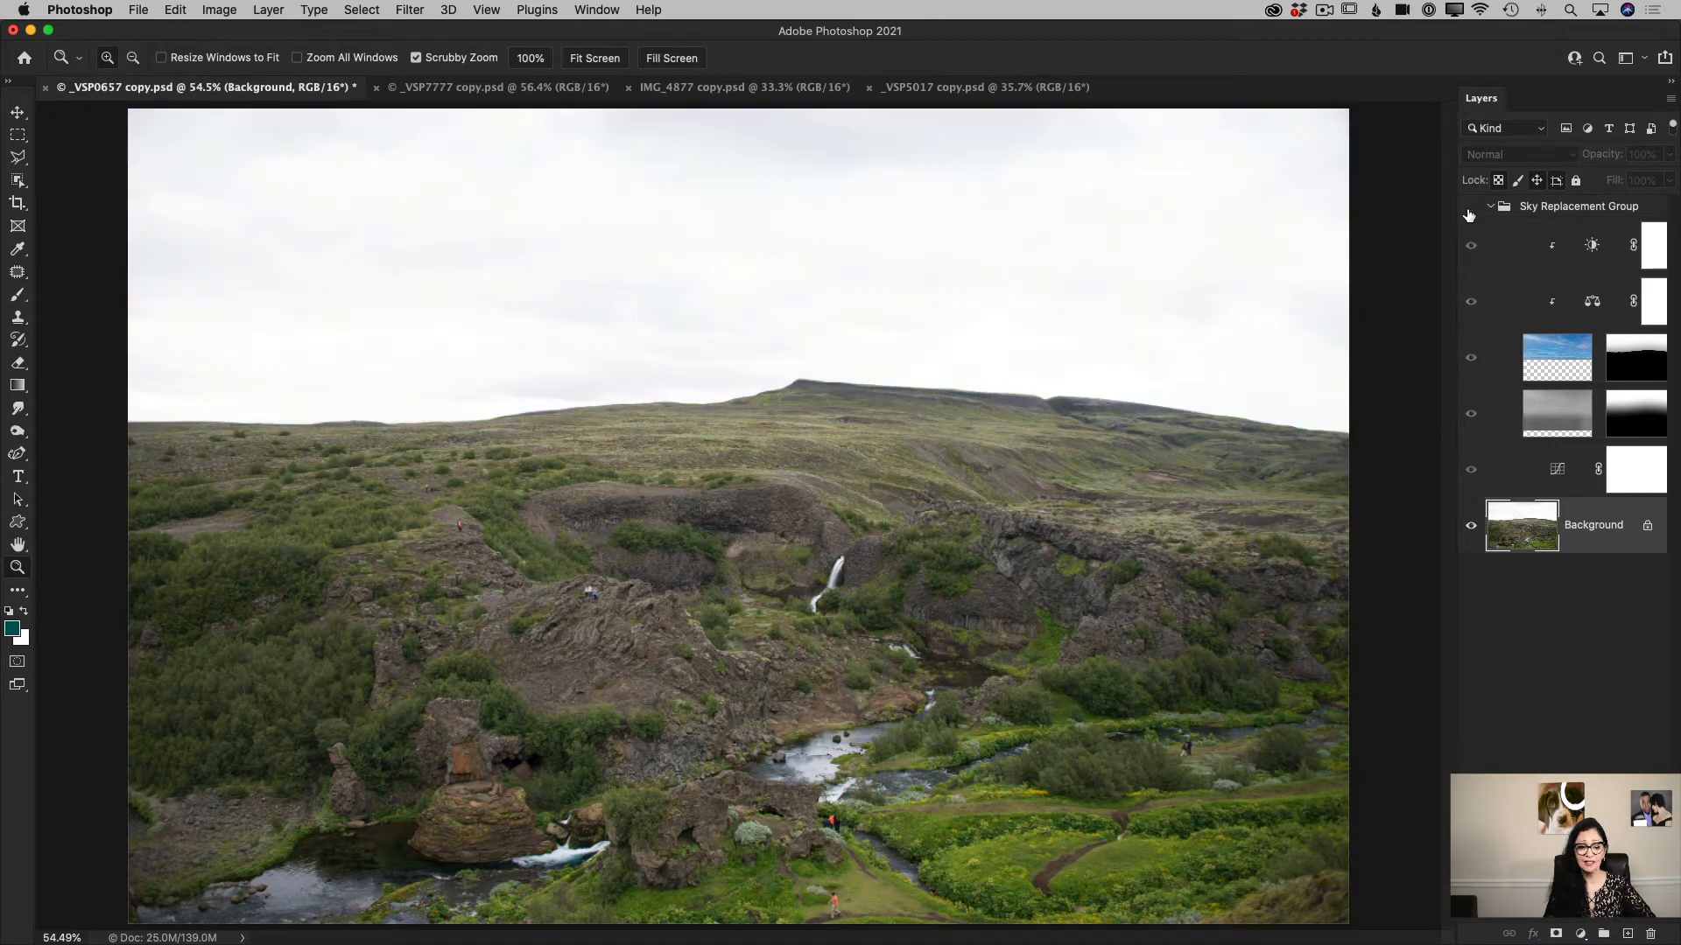
pyautogui.click(1469, 210)
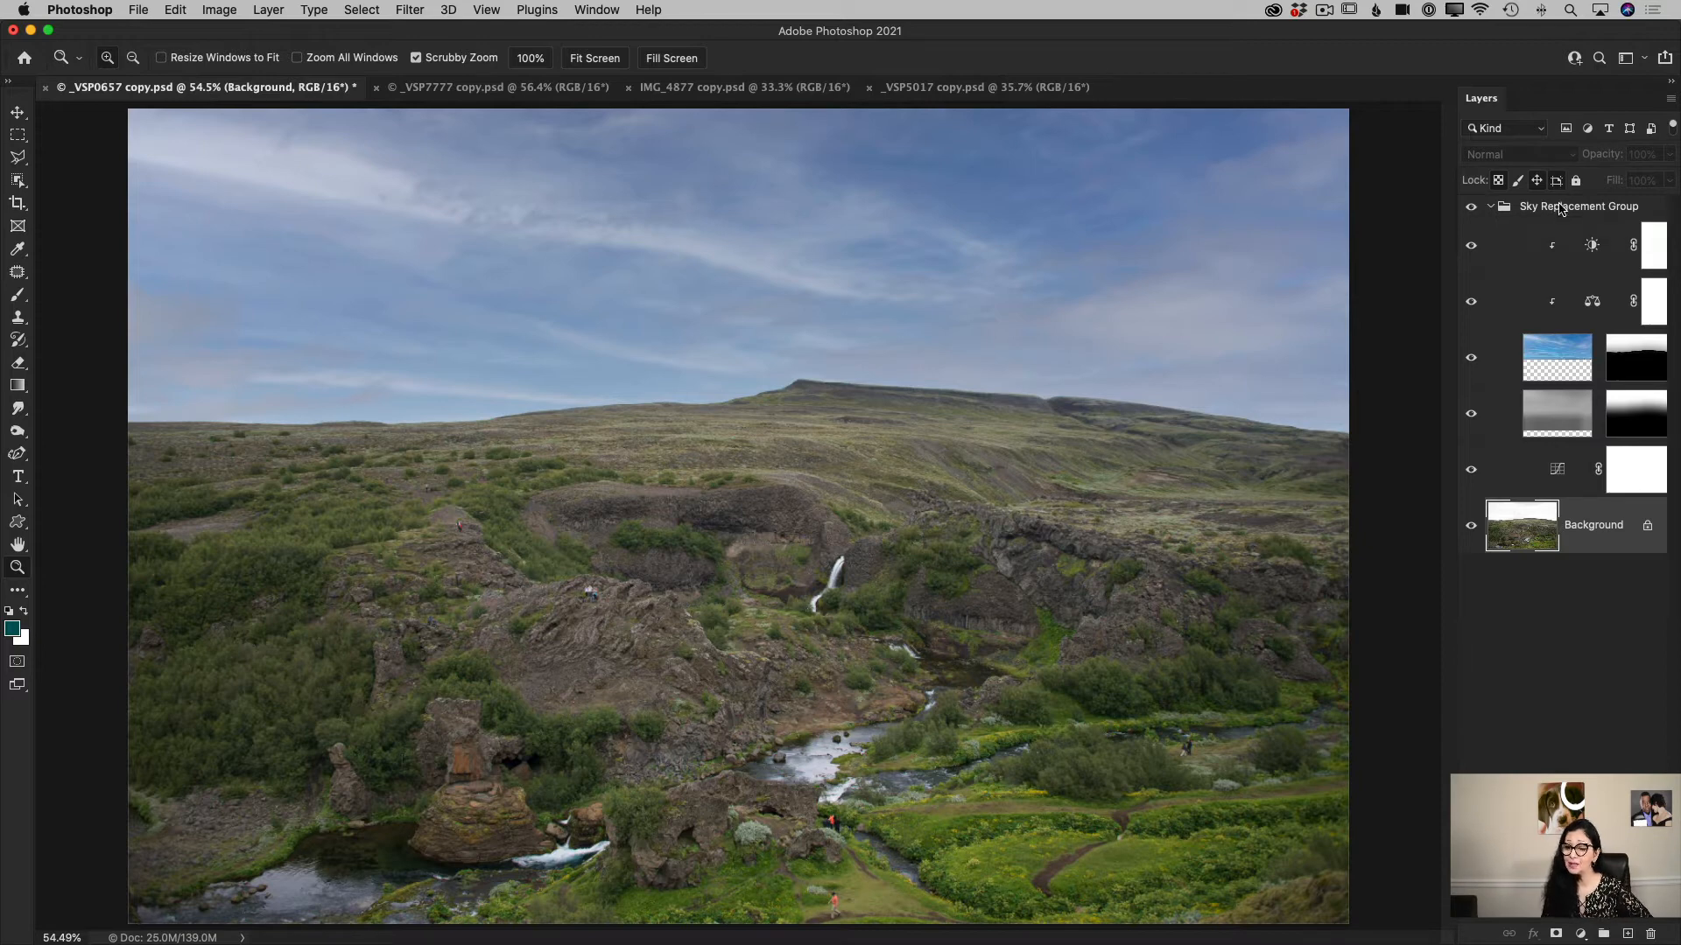
# Set the Sky Replacement Group's opacity to 64%.
pyautogui.click(1560, 209)
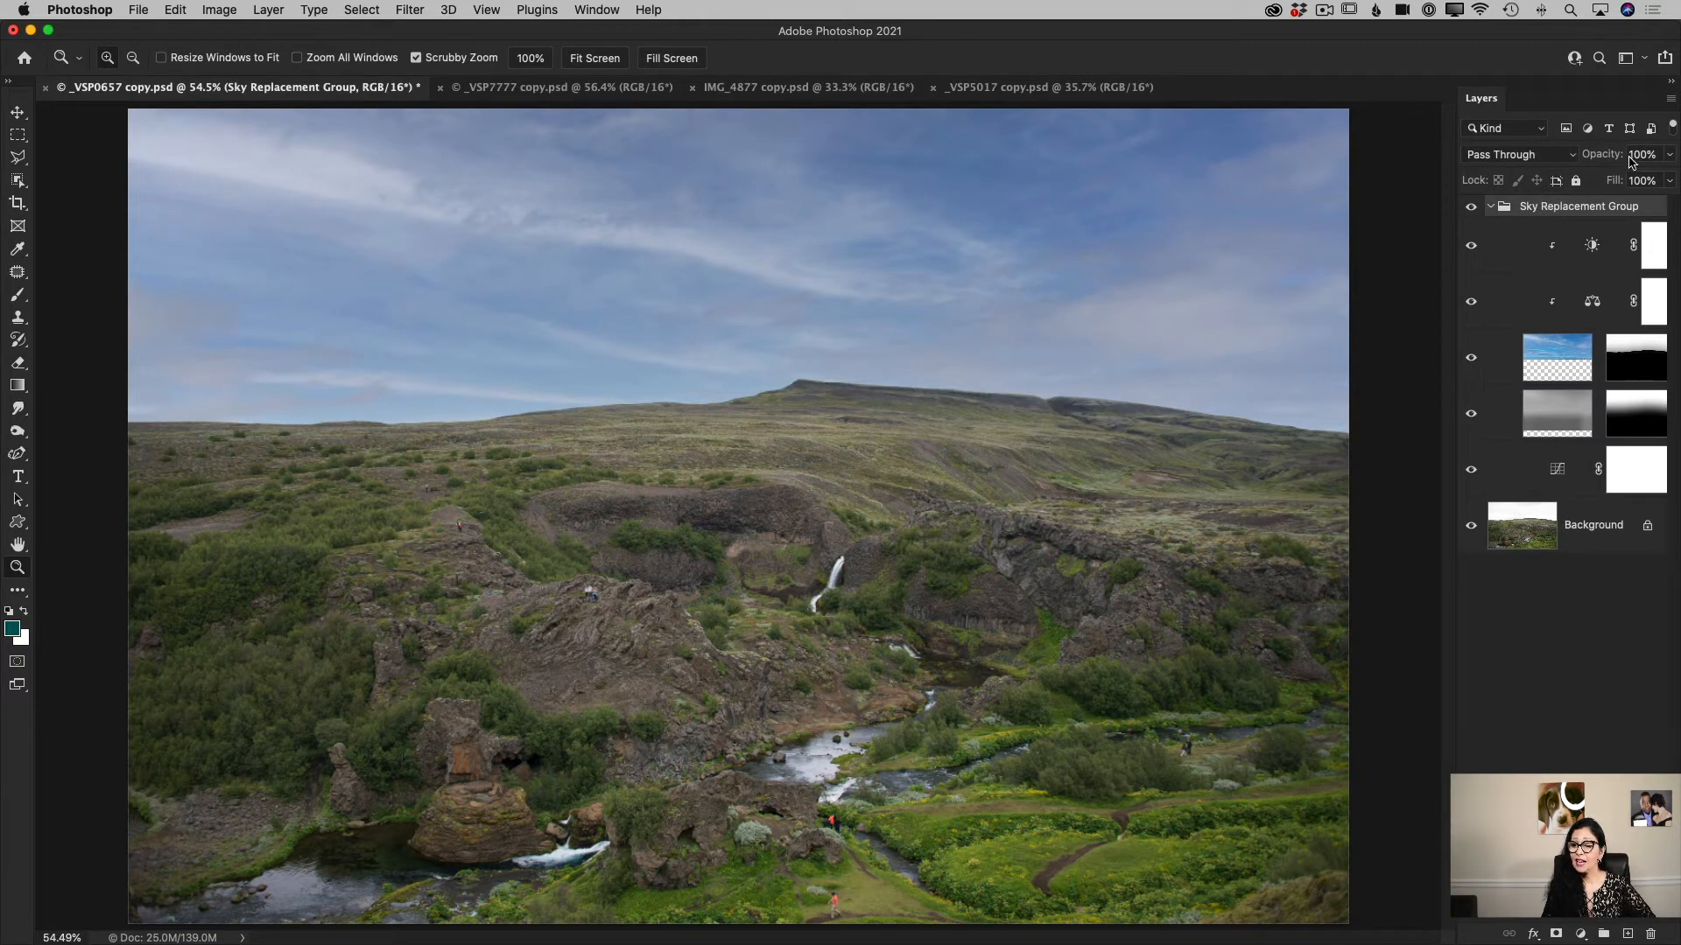
pyautogui.click(1669, 154)
pyautogui.moveTo(1669, 179); pyautogui.dragTo(1640, 181)
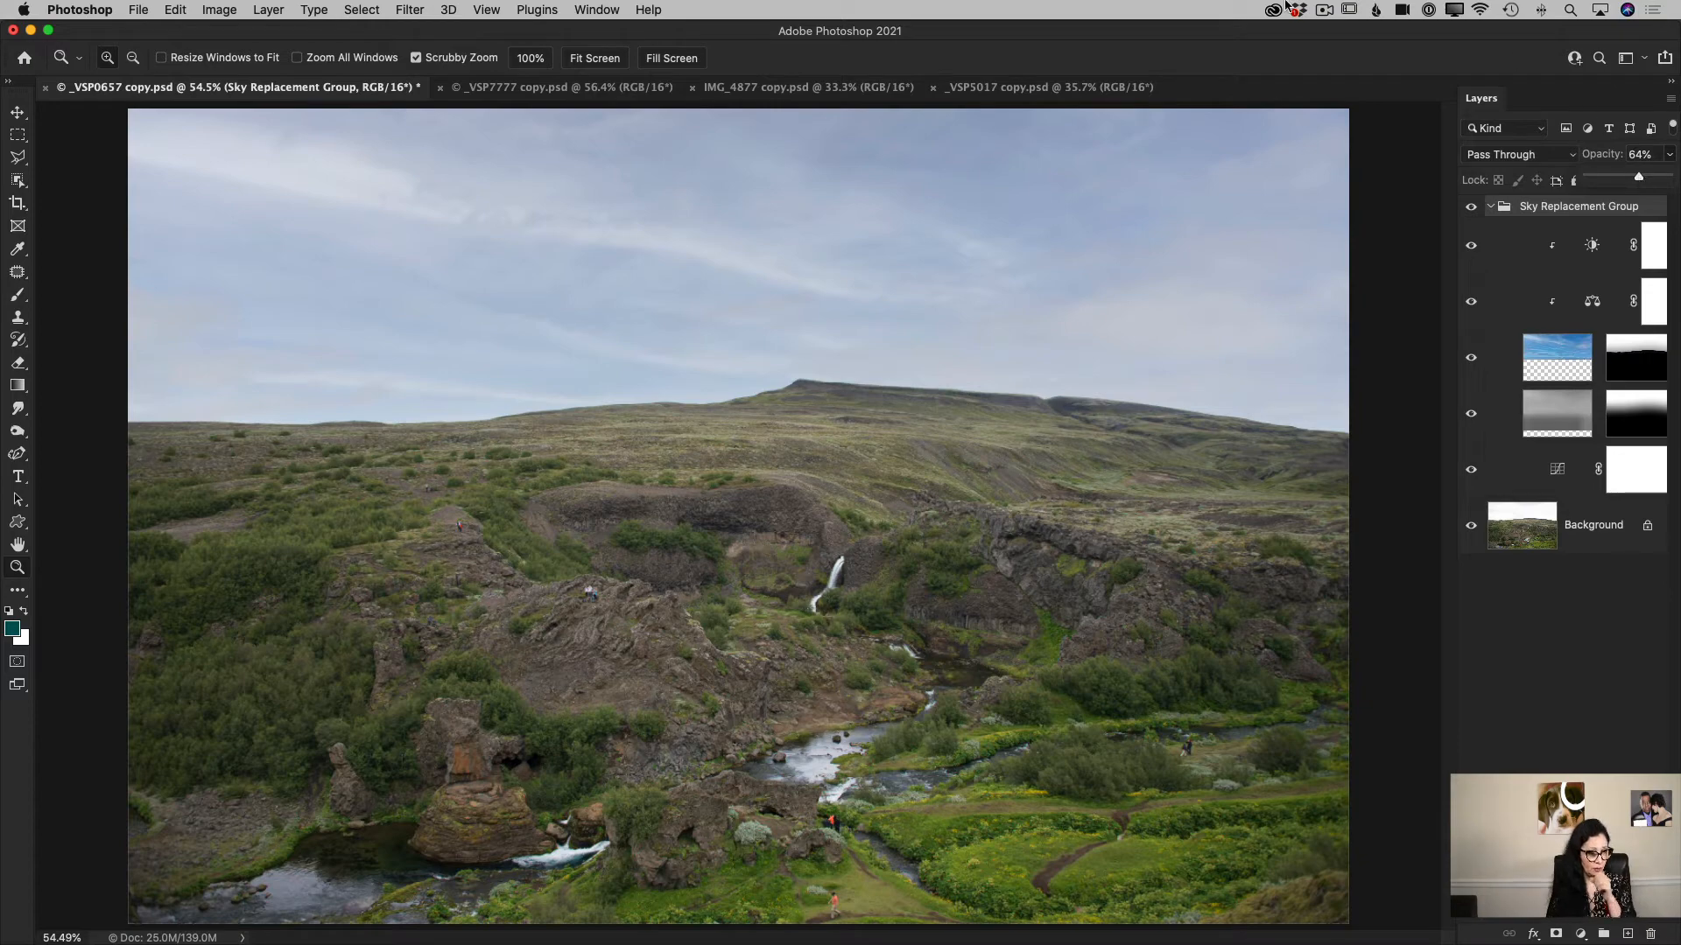
# Start Sky Replacement on the horse photo _VSP7777 copy.psd and show the sky presets with the Blue Skies group collapsed.
pyautogui.click(478, 92)
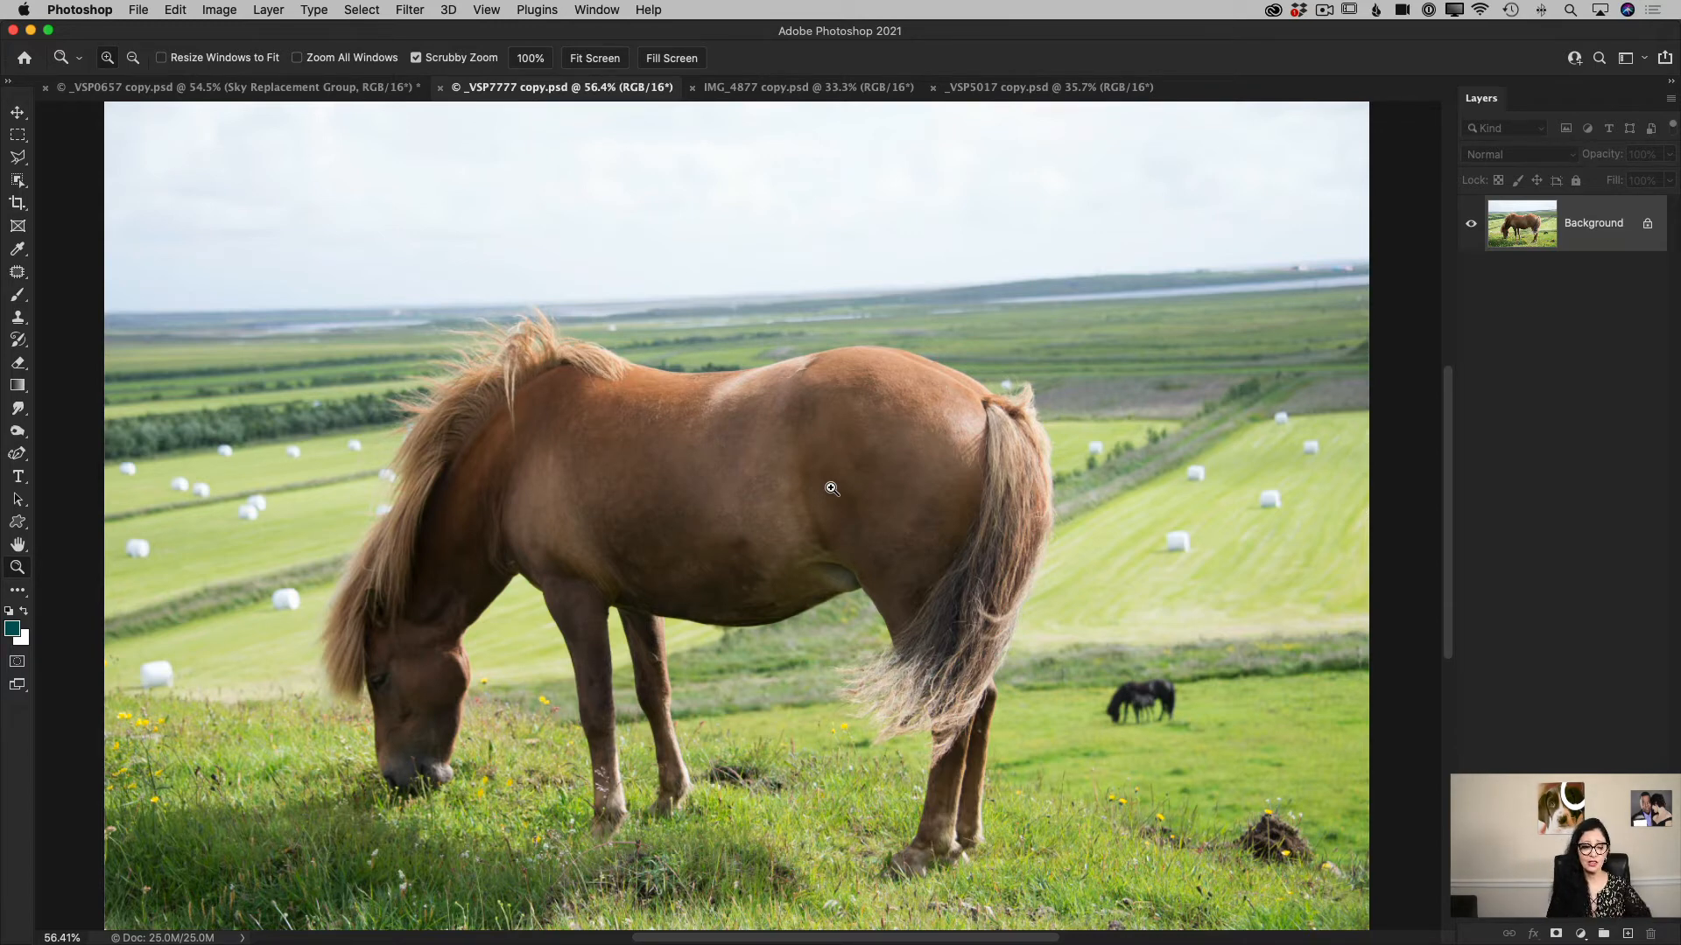
pyautogui.click(220, 11)
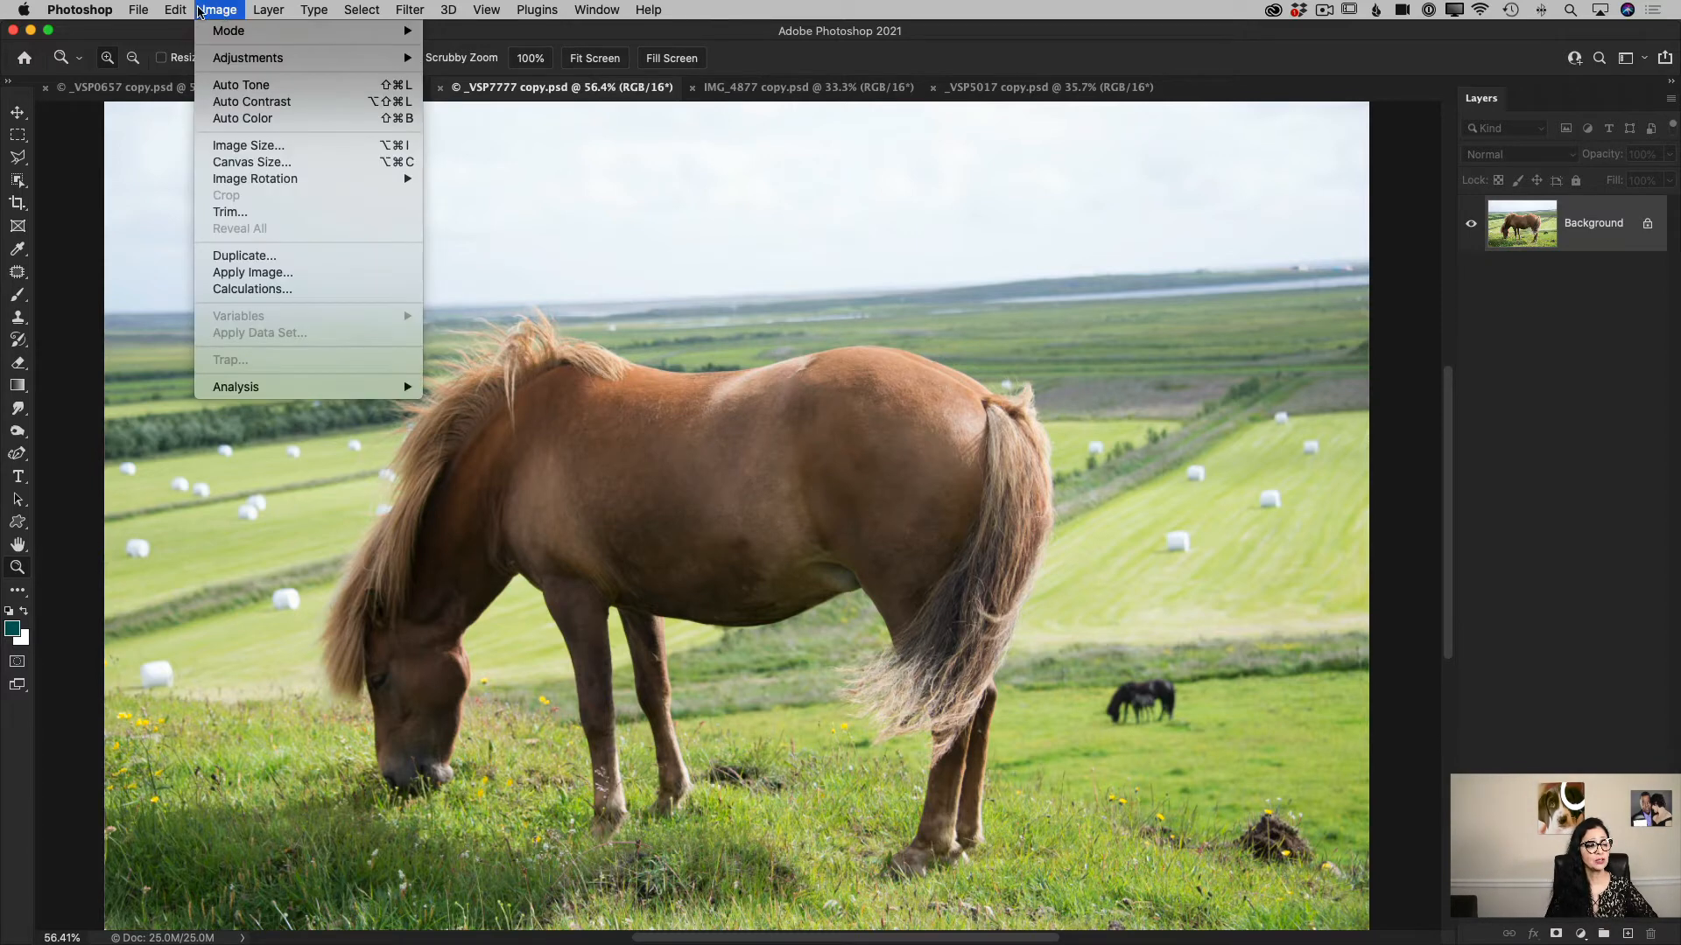
pyautogui.moveTo(178, 11)
pyautogui.click(229, 466)
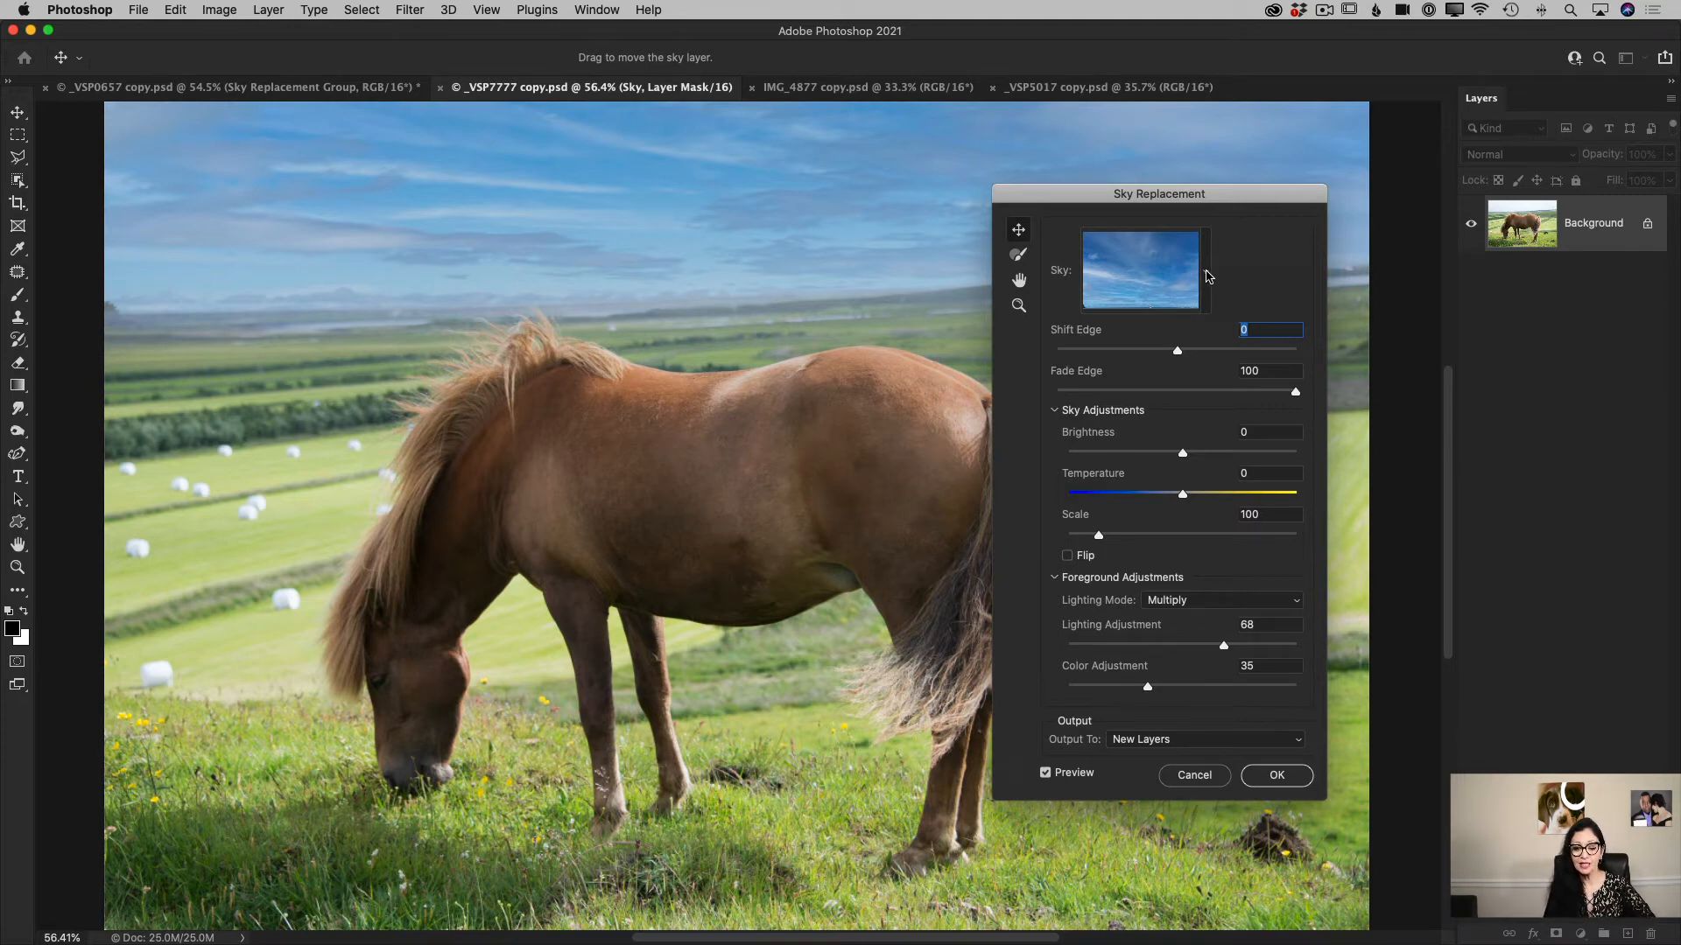
pyautogui.click(1207, 273)
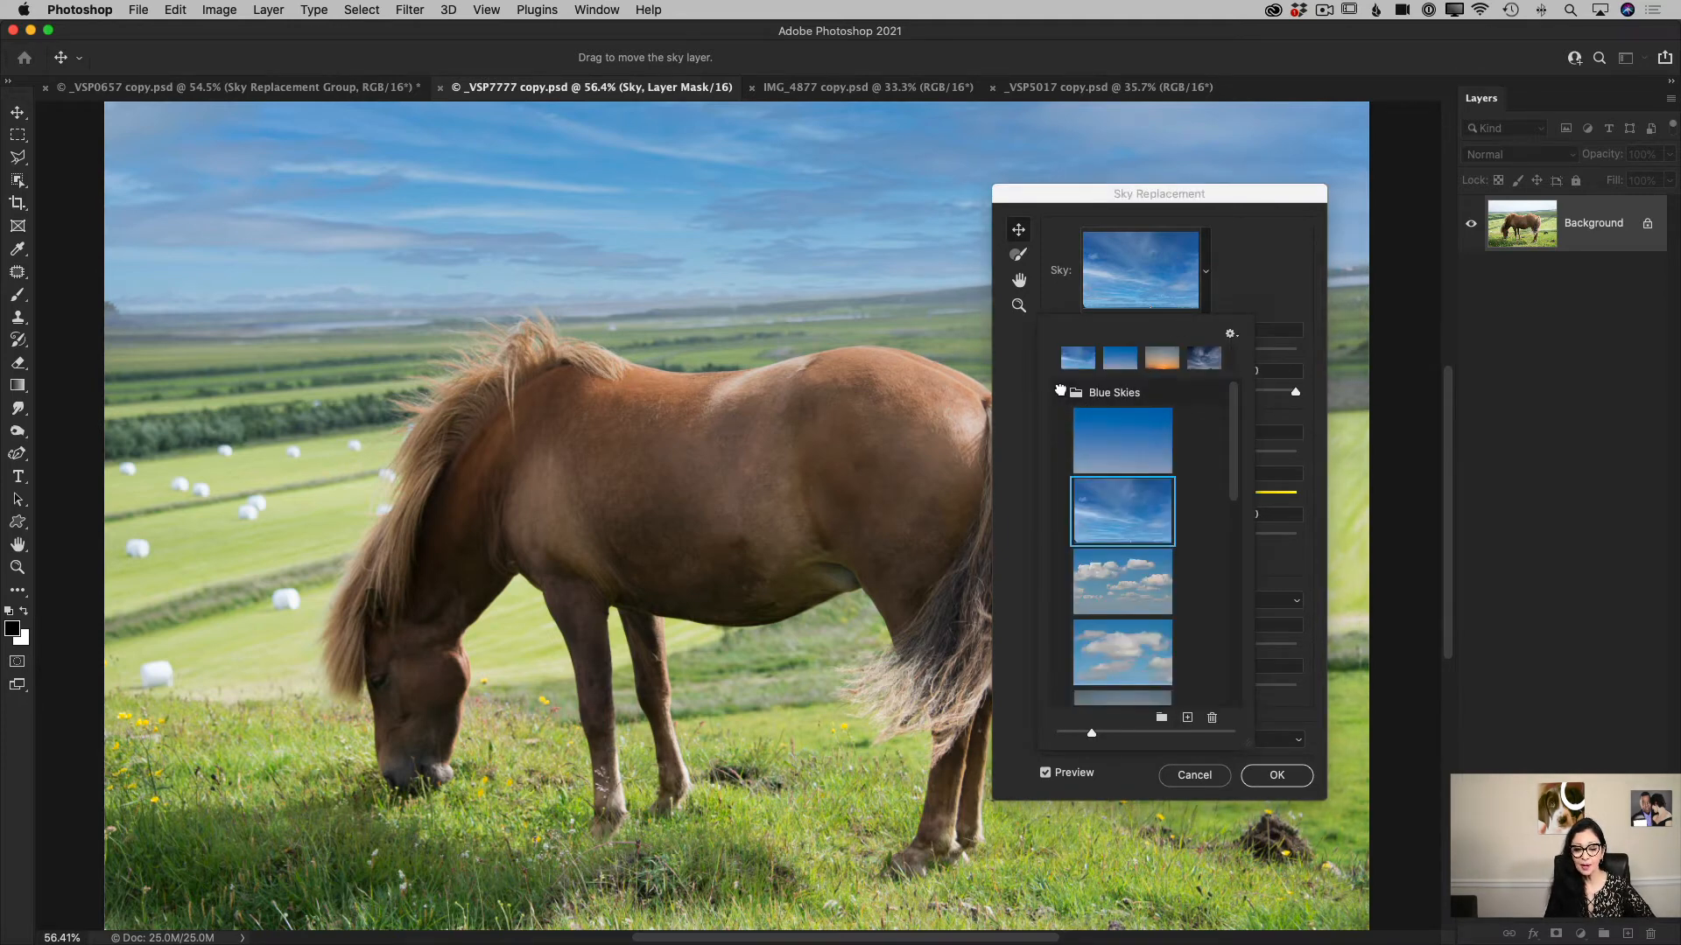
pyautogui.click(1060, 391)
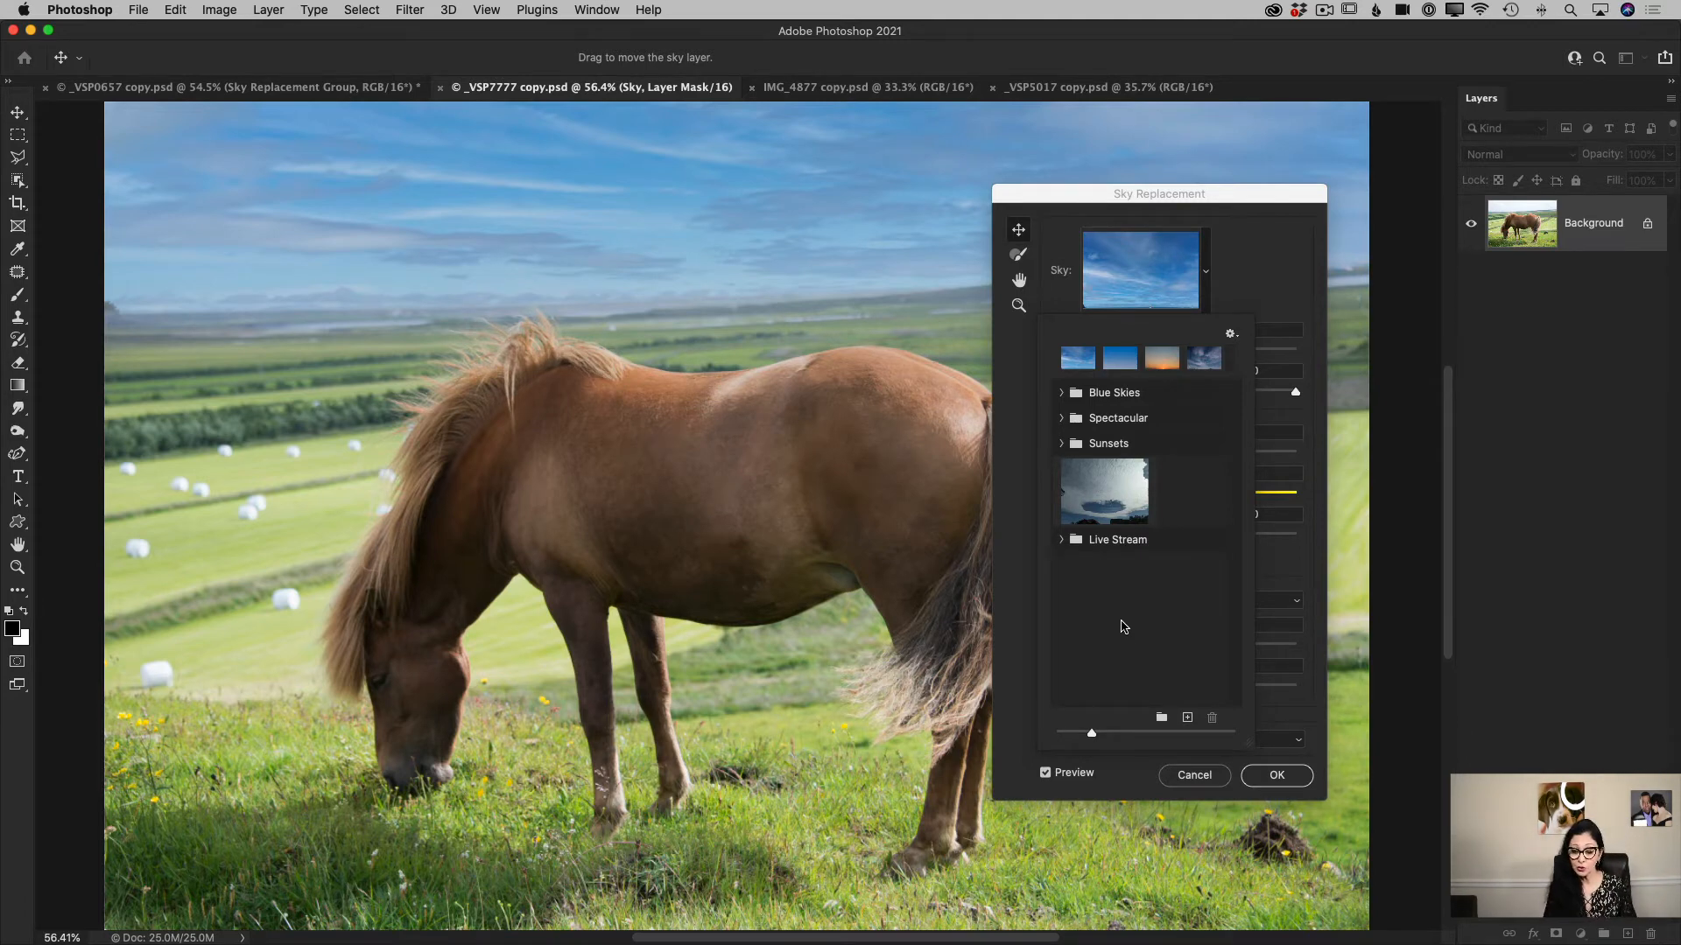
# Preview the ungrouped sky with a hole in the clouds and the third Live Stream sky on the horse photo.
pyautogui.click(1188, 719)
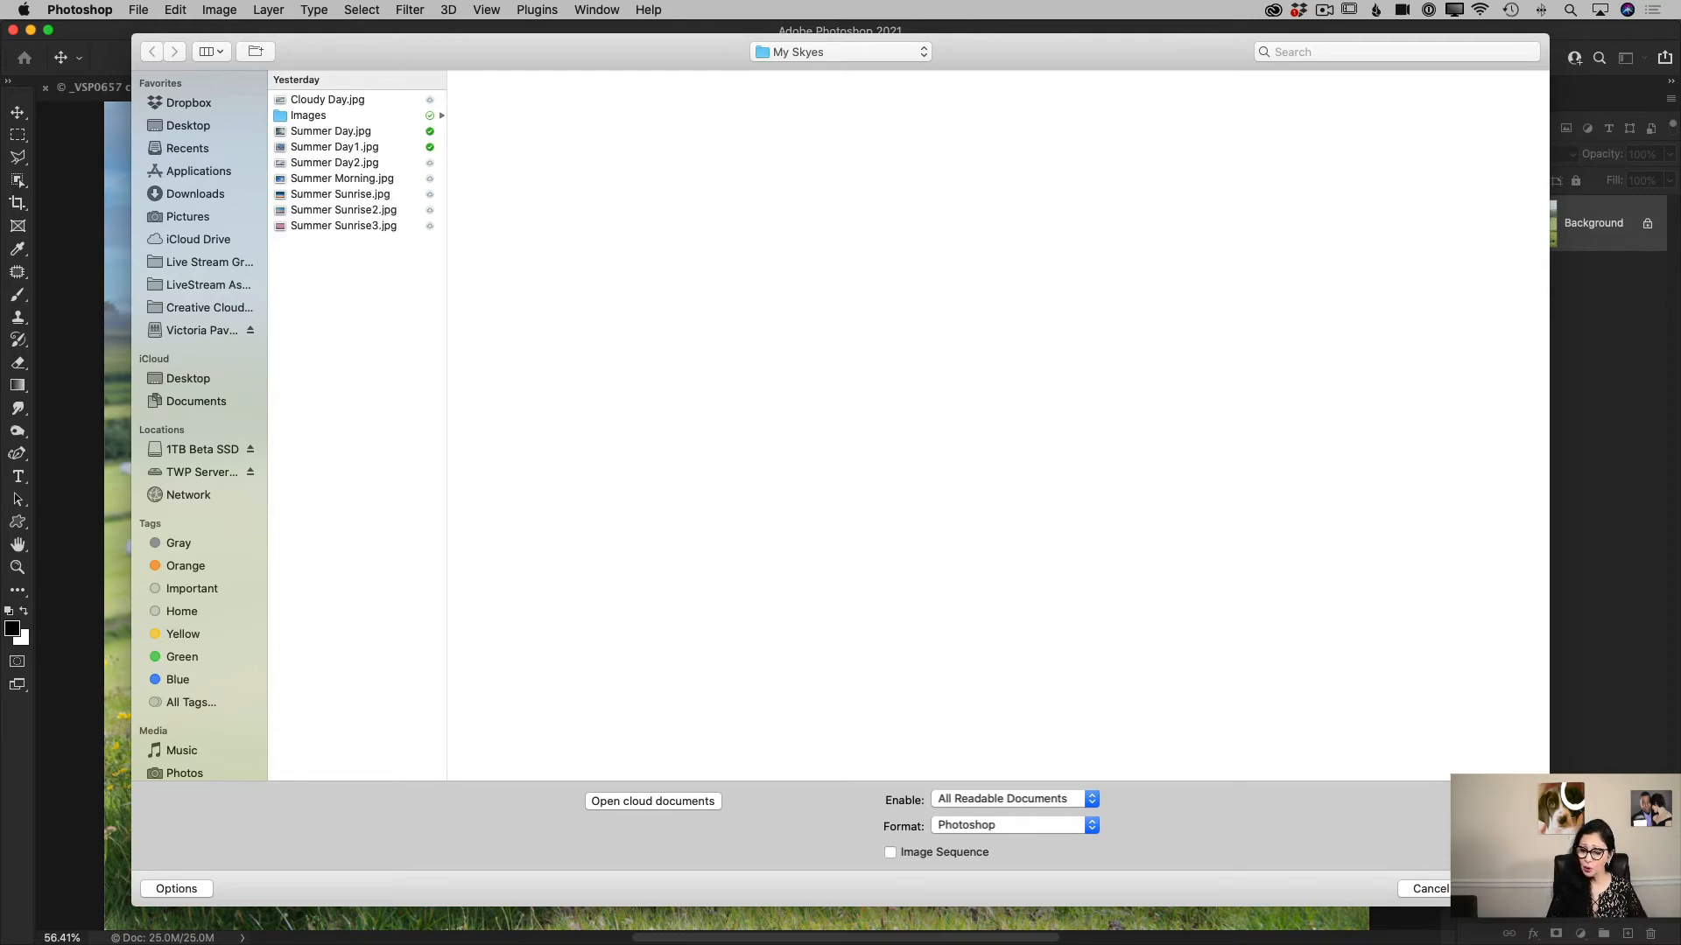
pyautogui.click(1428, 888)
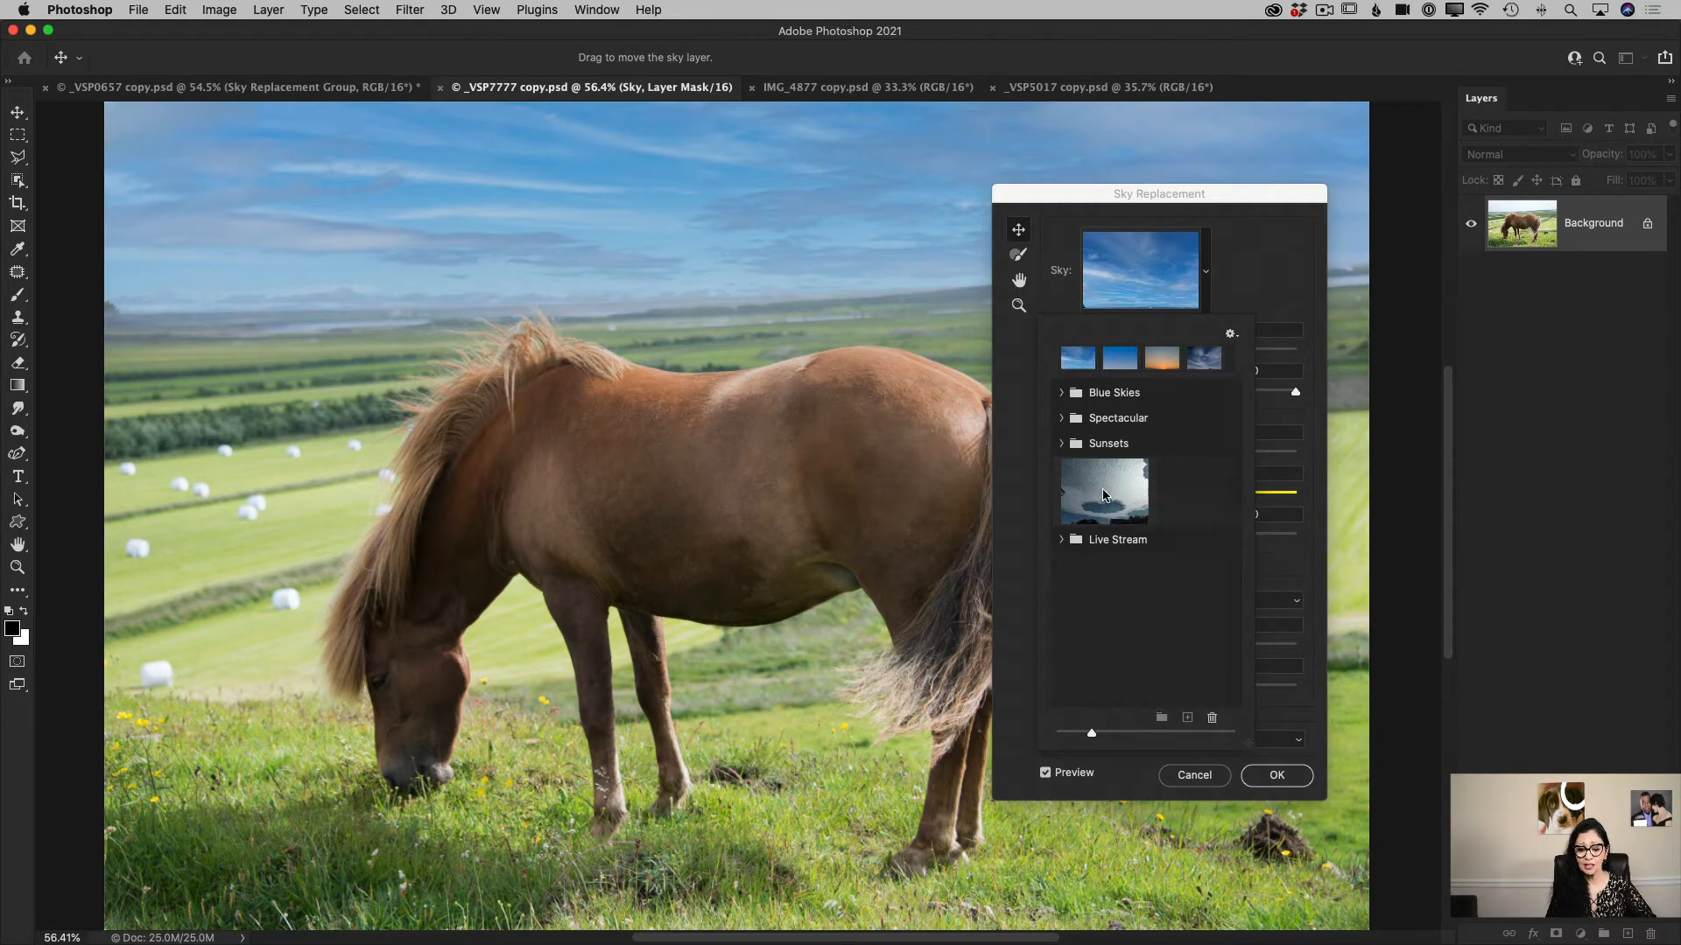
pyautogui.click(1102, 495)
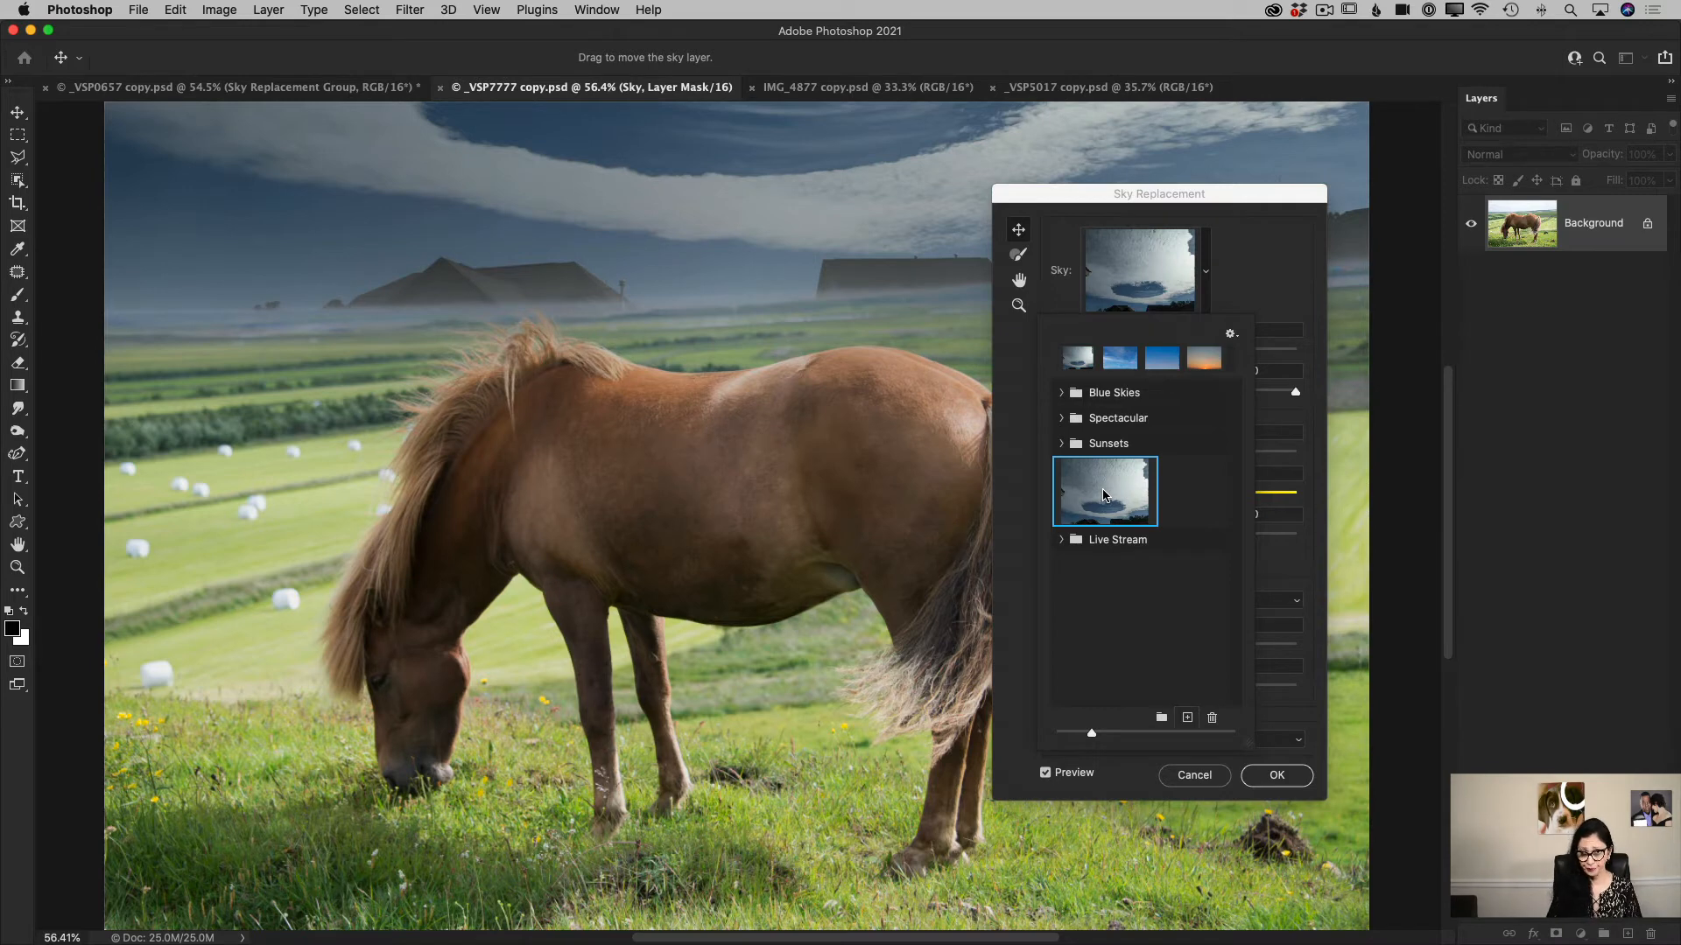
pyautogui.click(1061, 540)
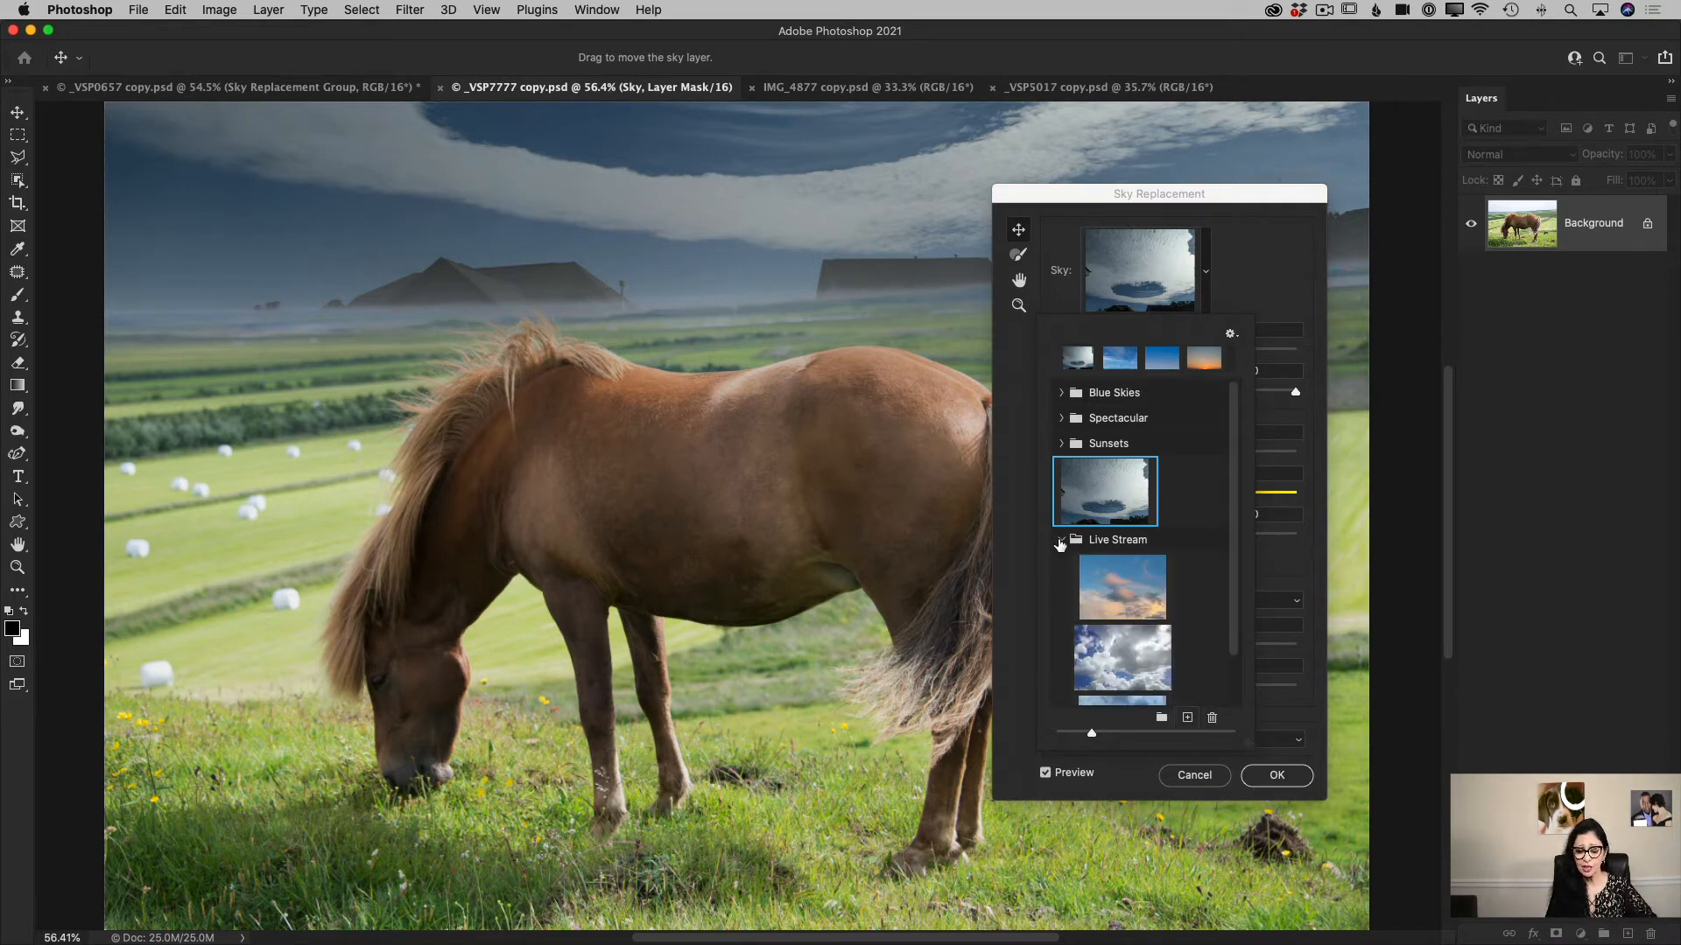
pyautogui.scroll(-2, 1125, 599)
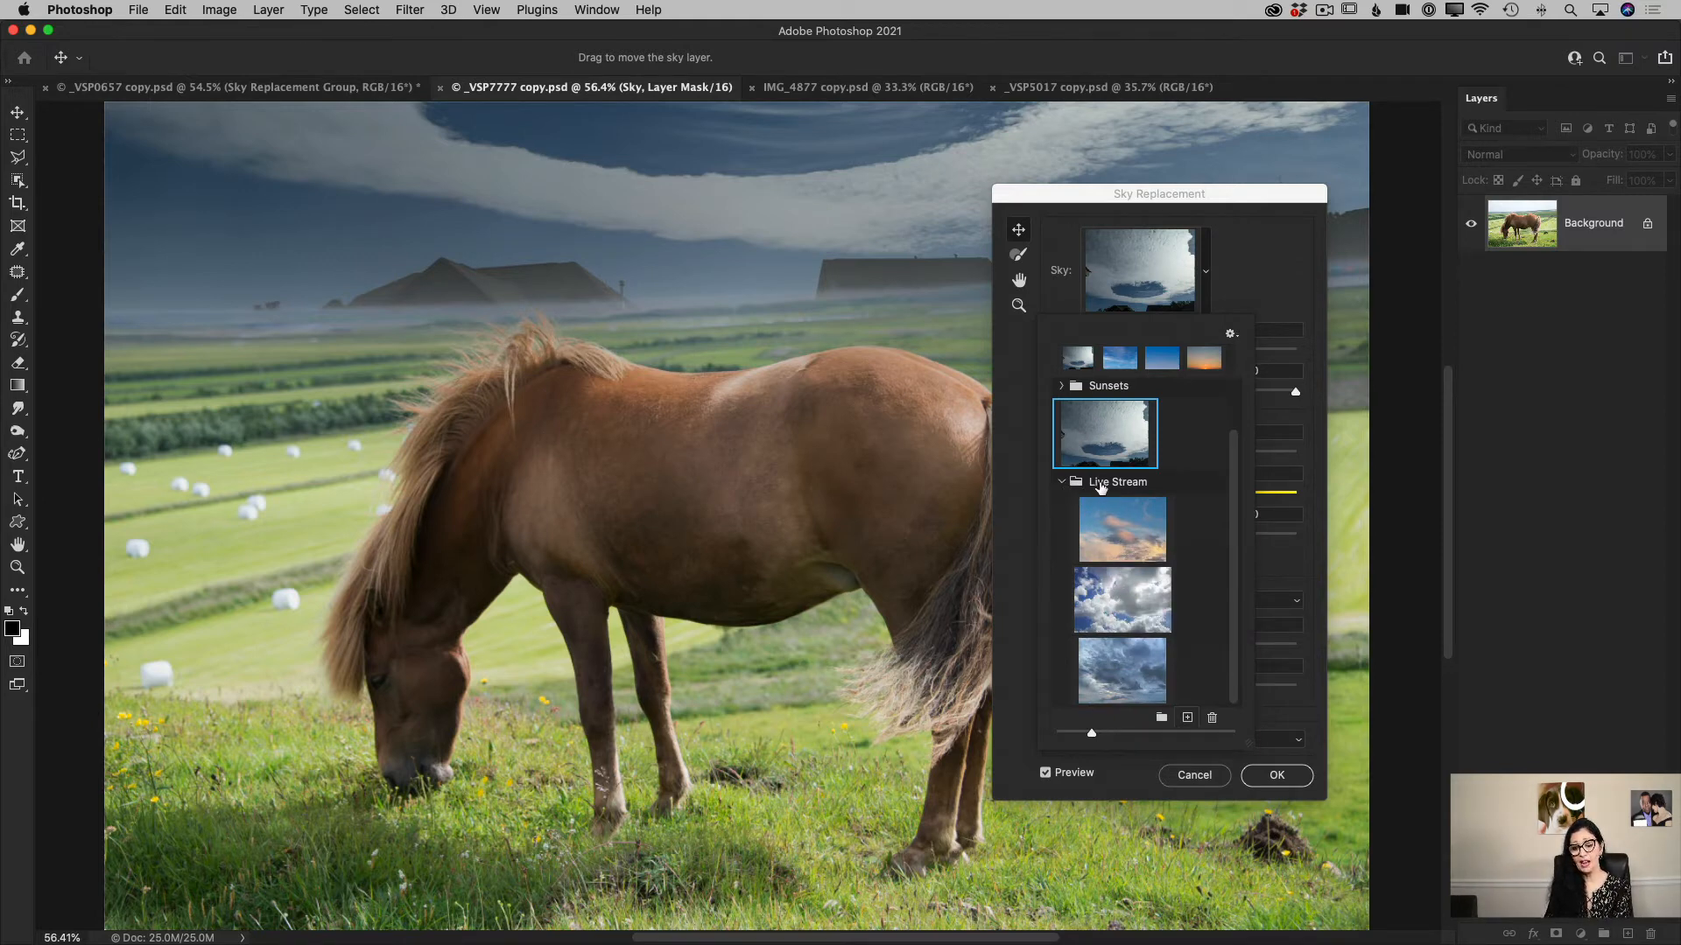
pyautogui.click(1120, 662)
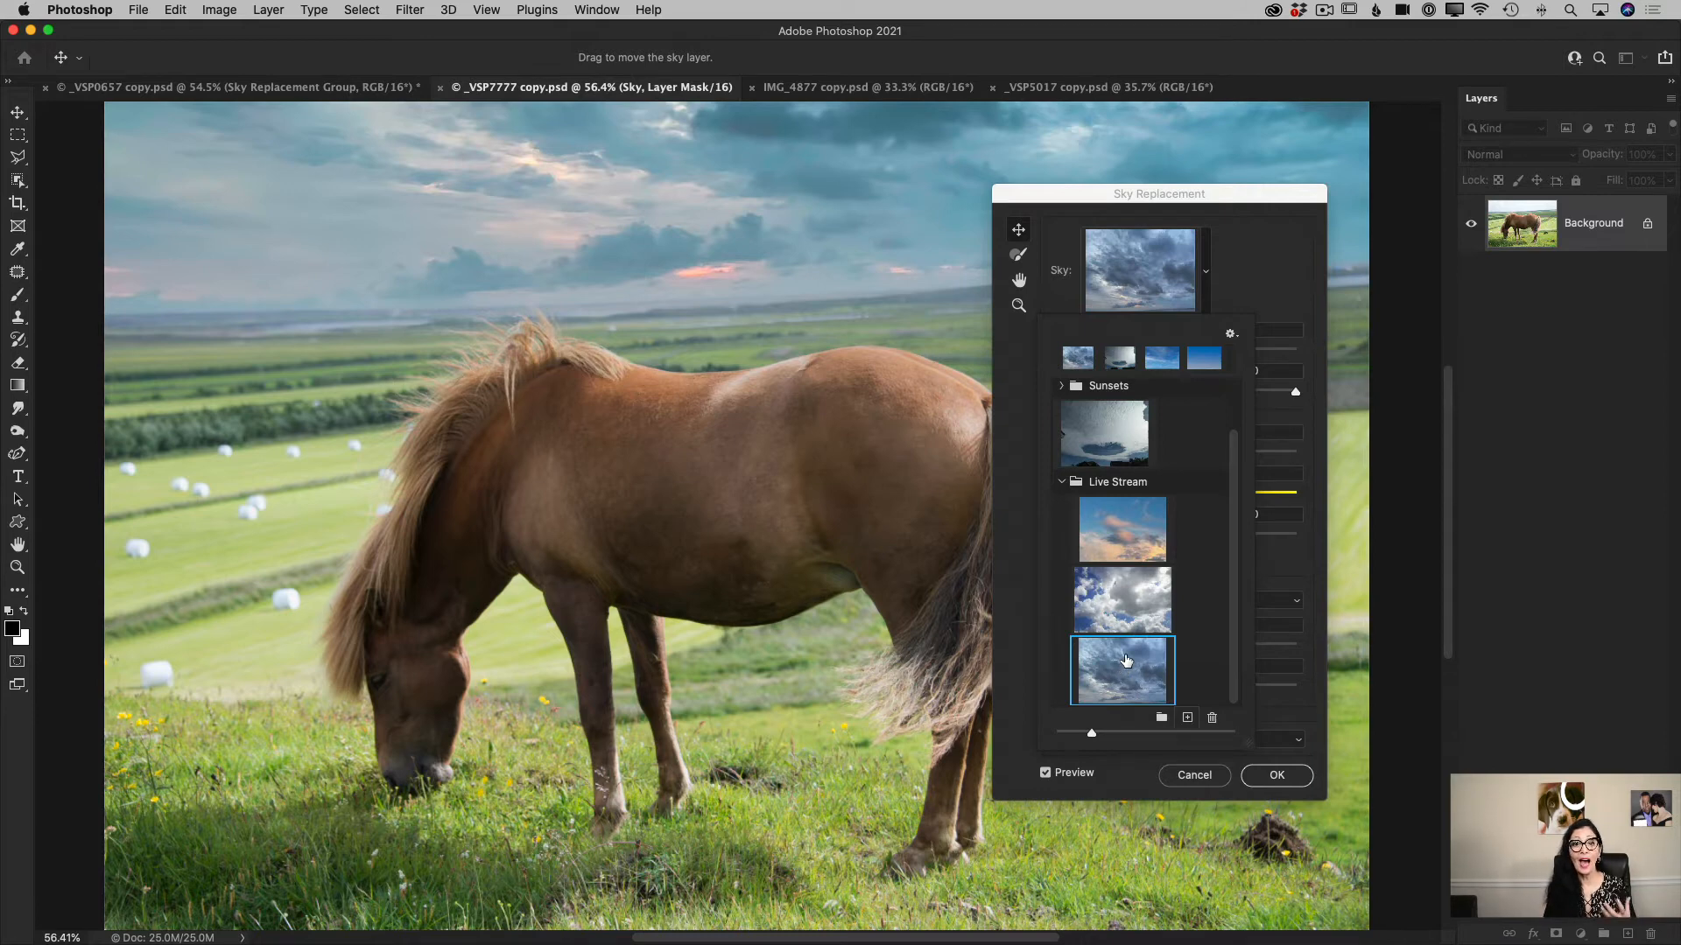
pyautogui.click(1060, 480)
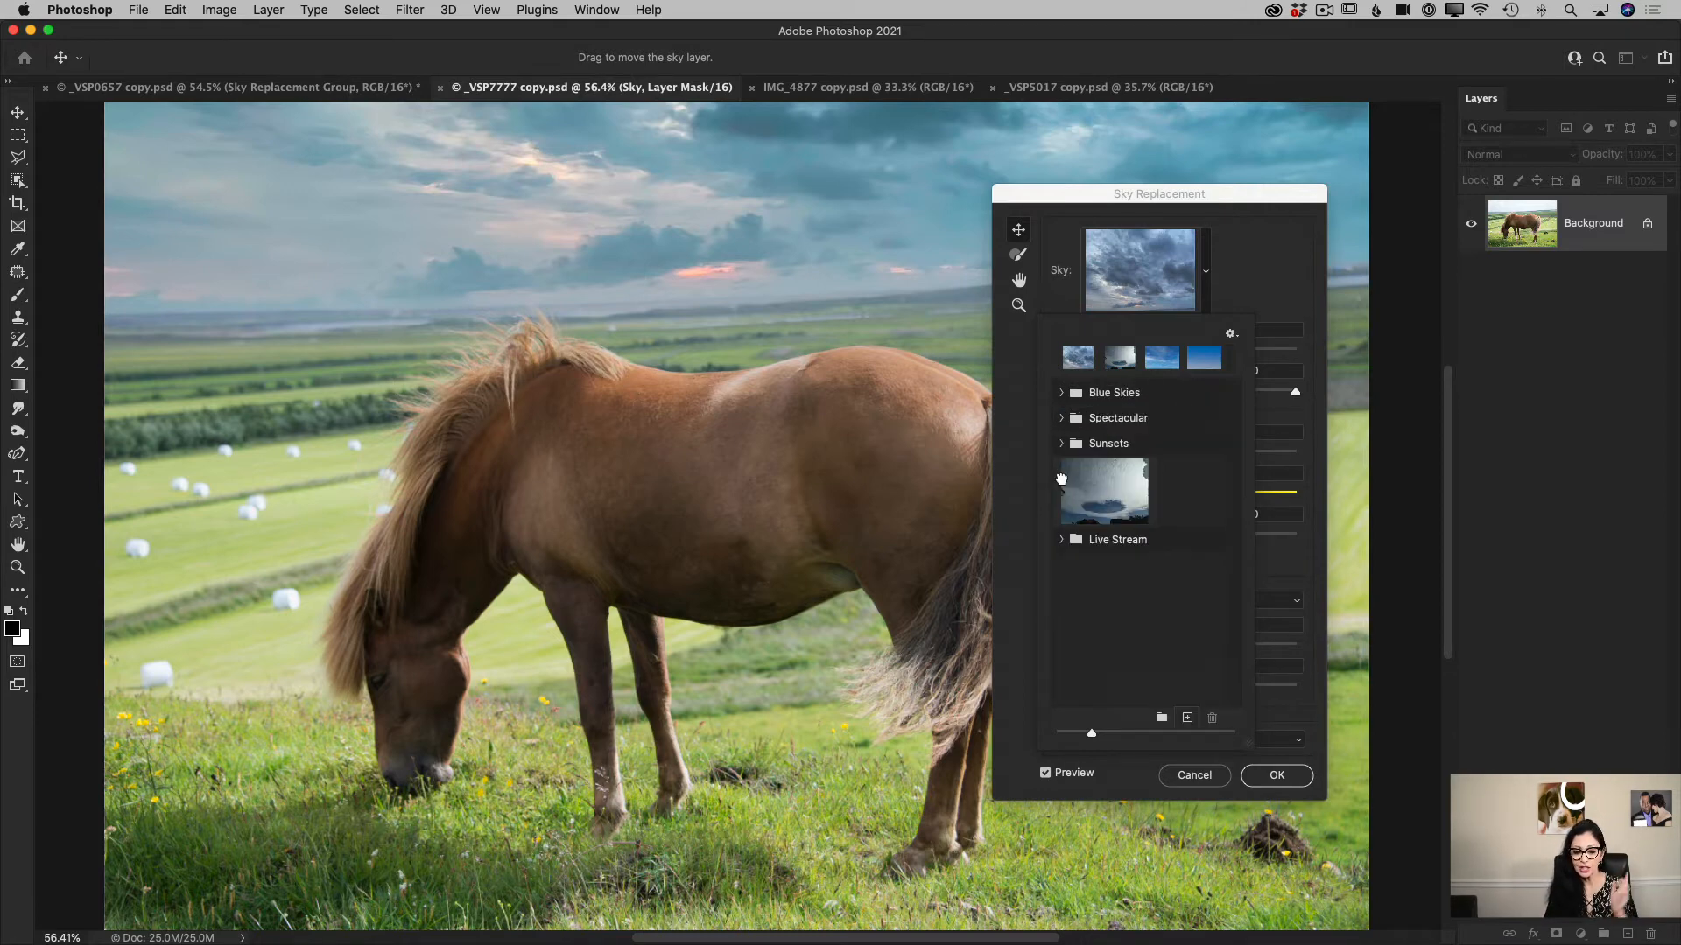
# Create a new sky preset group named Summer Sky.
pyautogui.click(1161, 719)
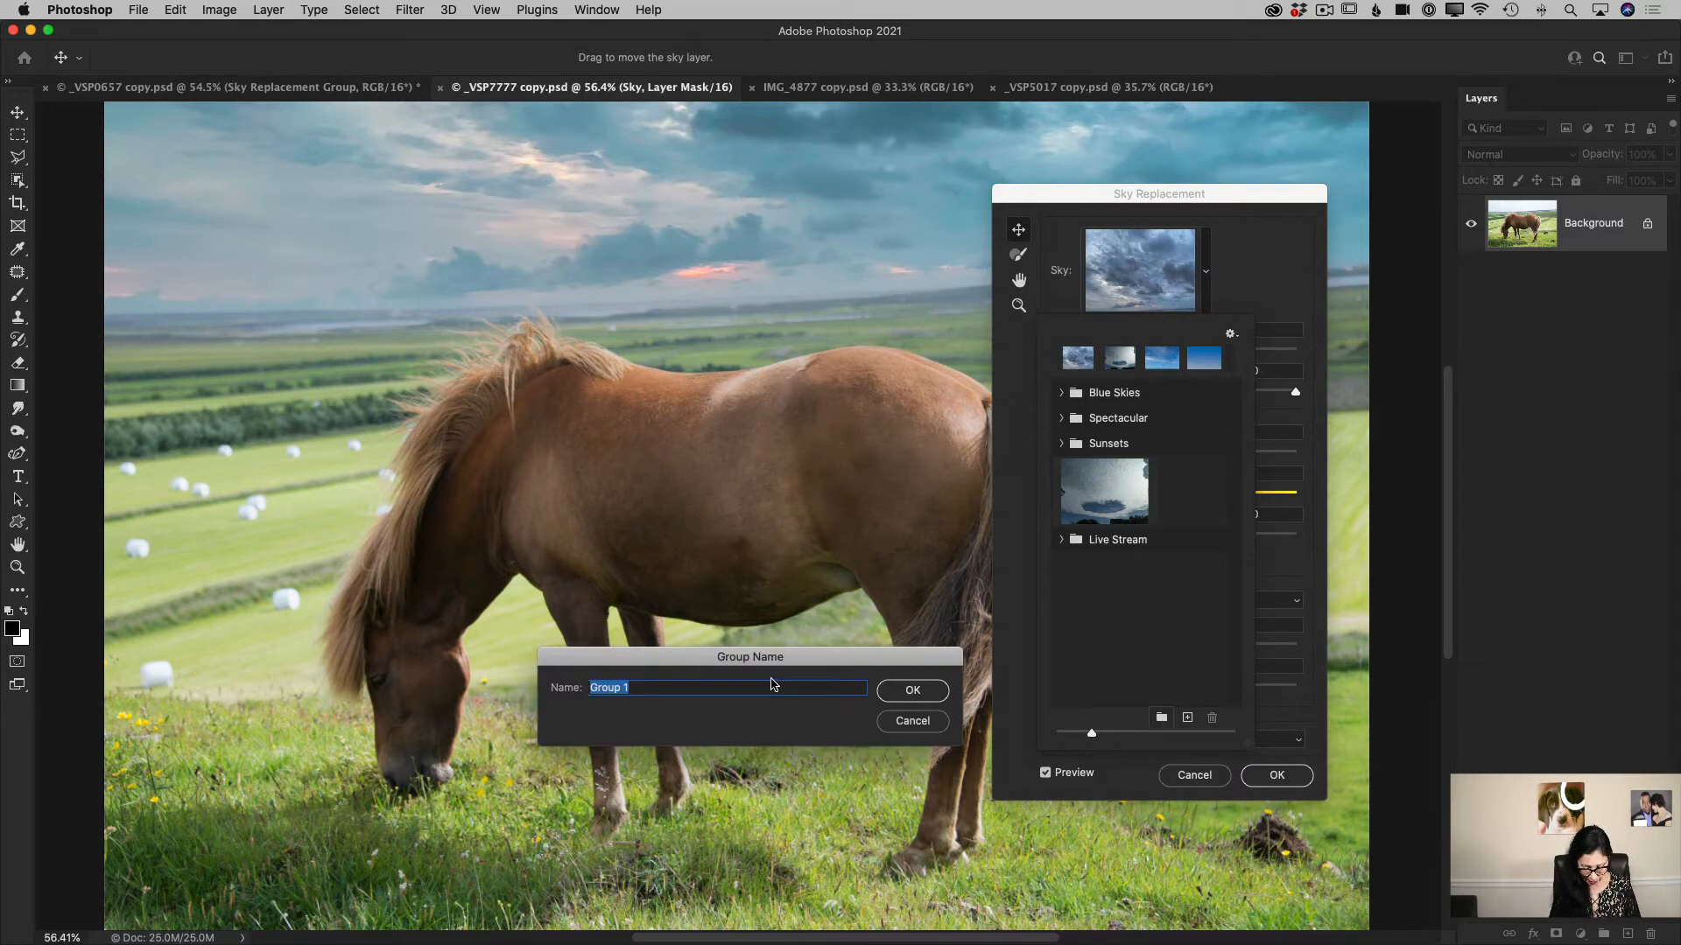
pyautogui.write('Summer ')
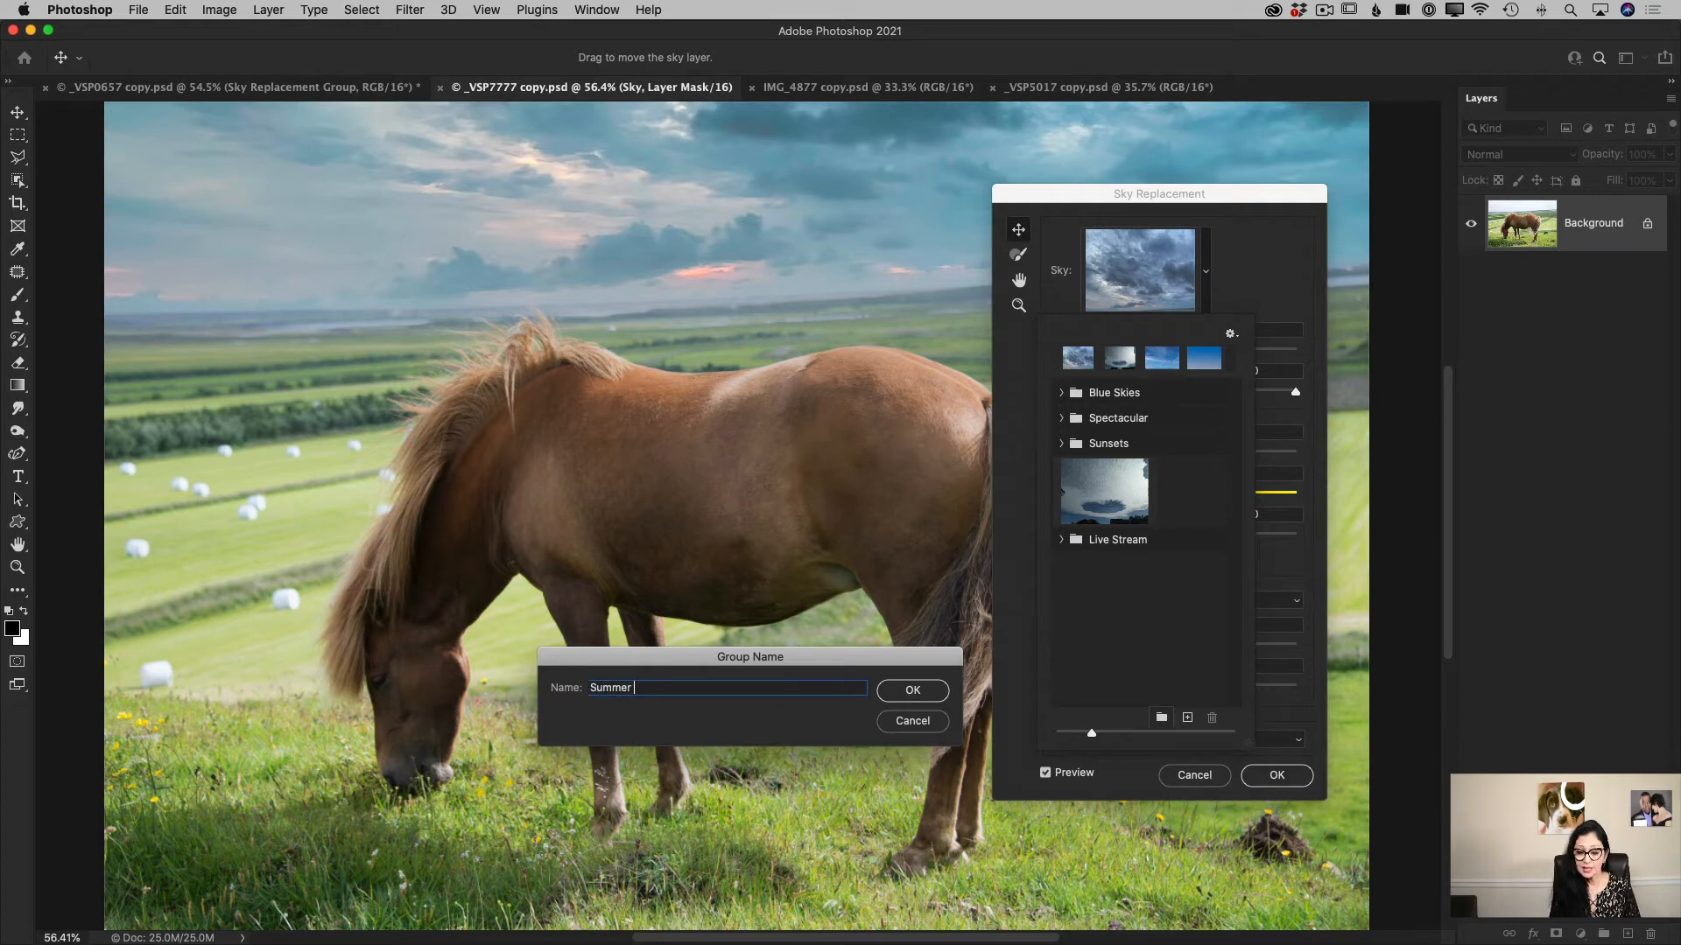
pyautogui.write('Sky')
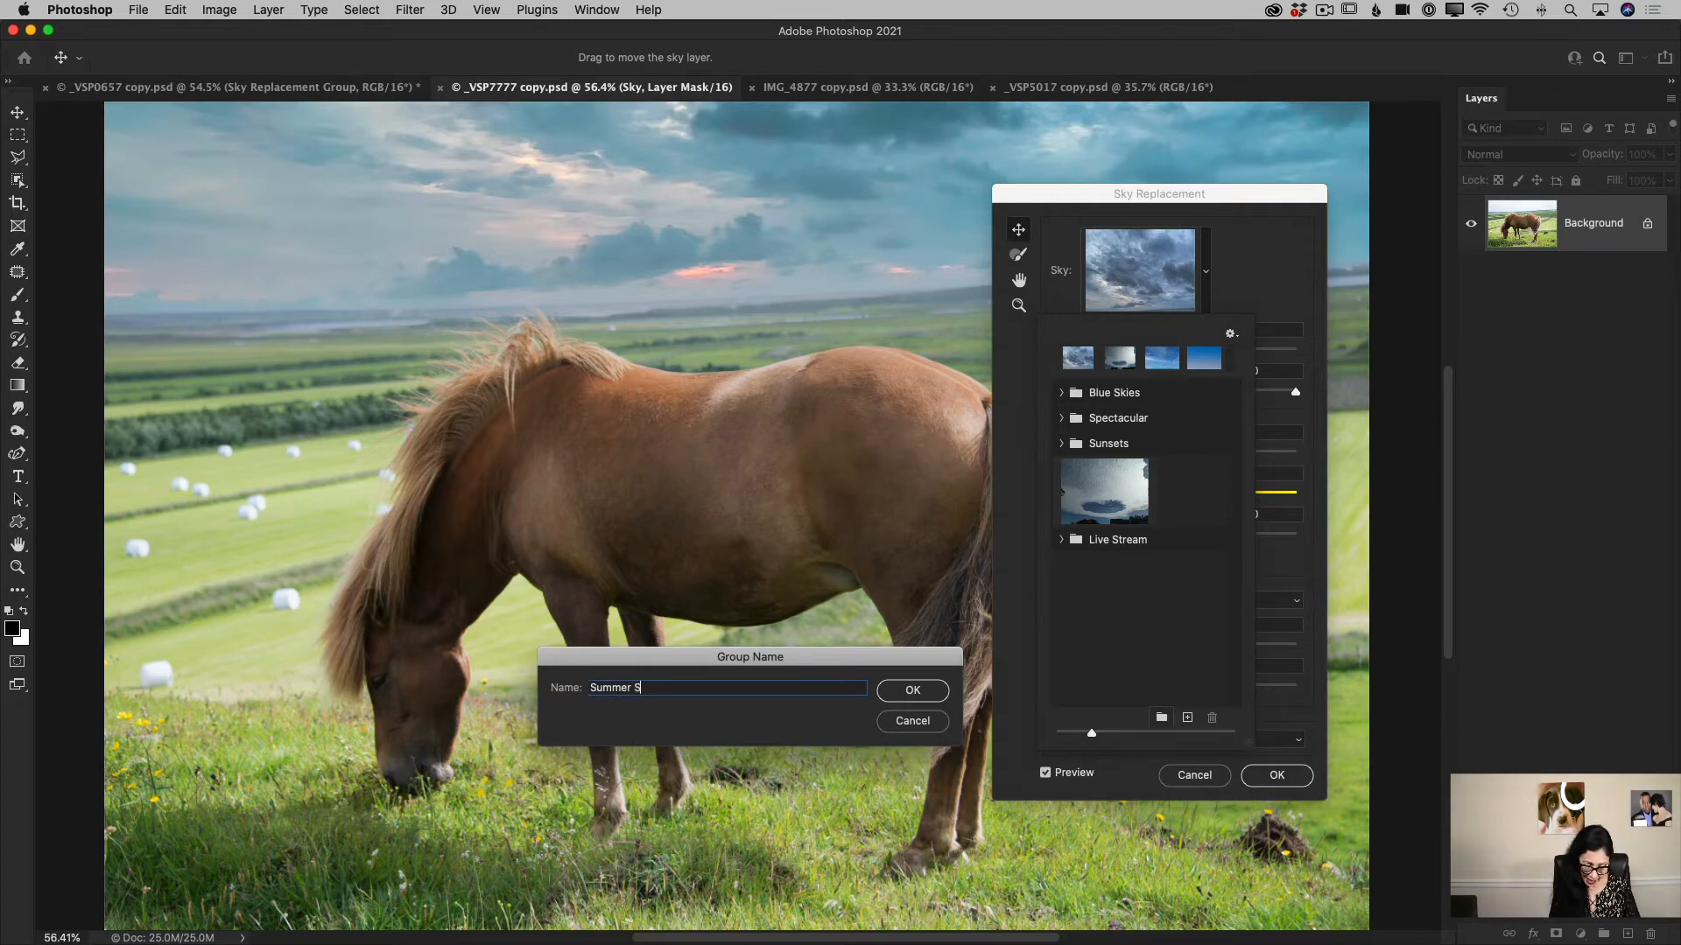
pyautogui.click(928, 690)
# Import the seven images from Summer Day.jpg through Summer Sunrise3.jpg in the My Skyes folder into the Summer Sky group.
pyautogui.click(1116, 571)
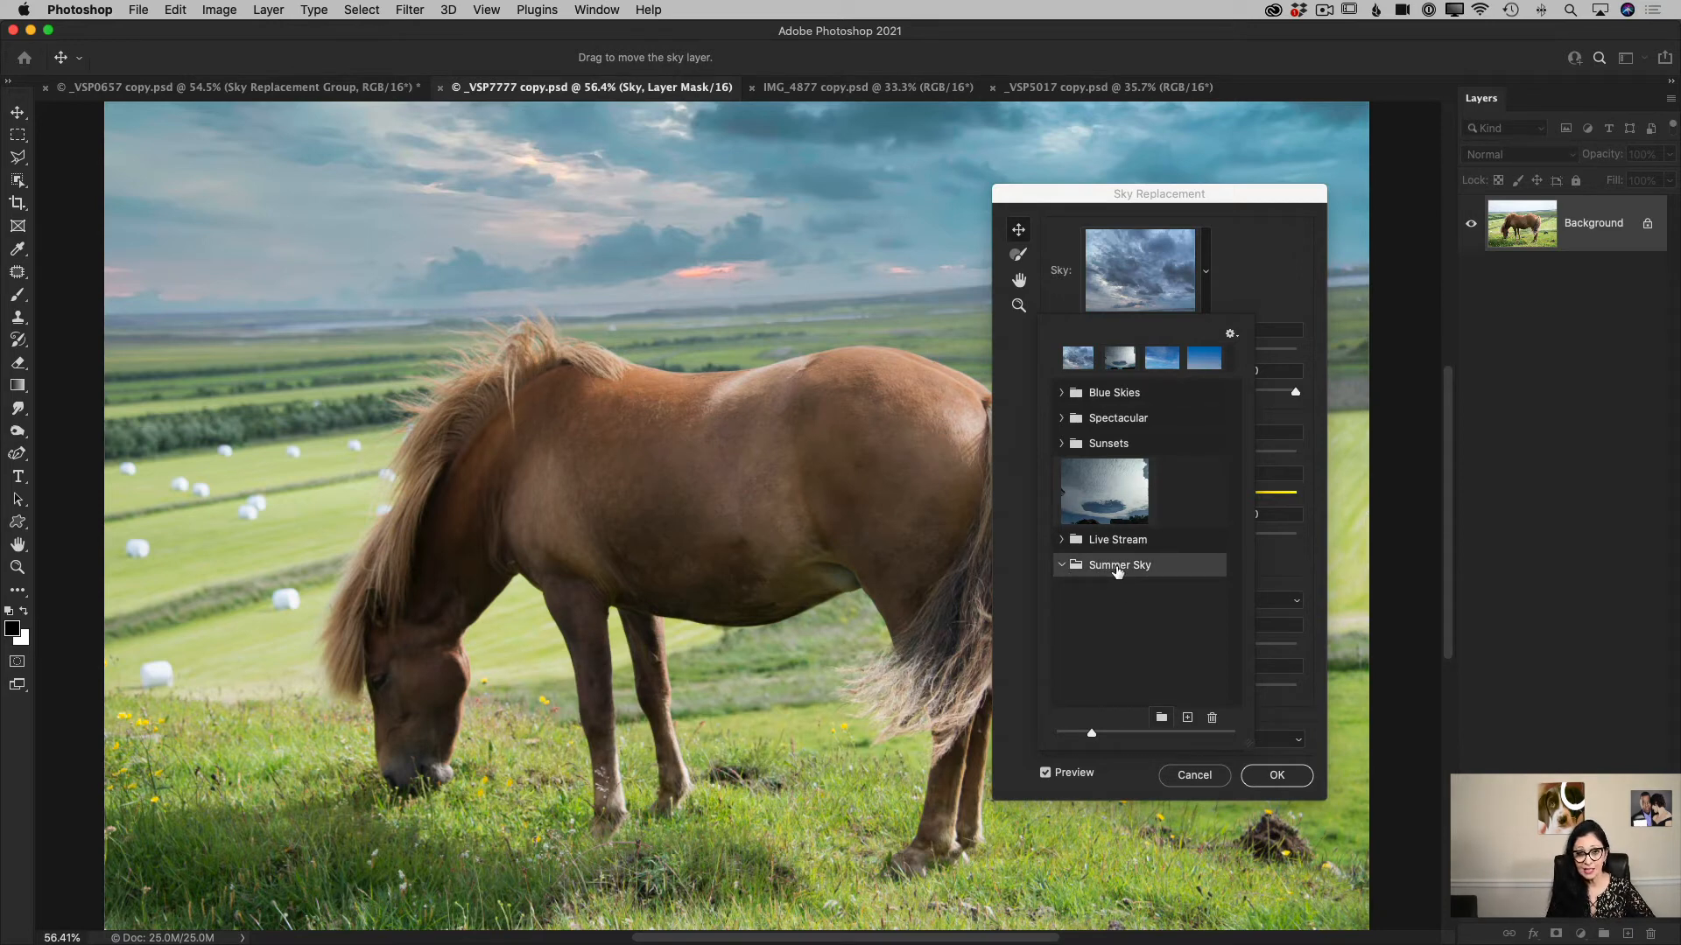
pyautogui.click(1187, 719)
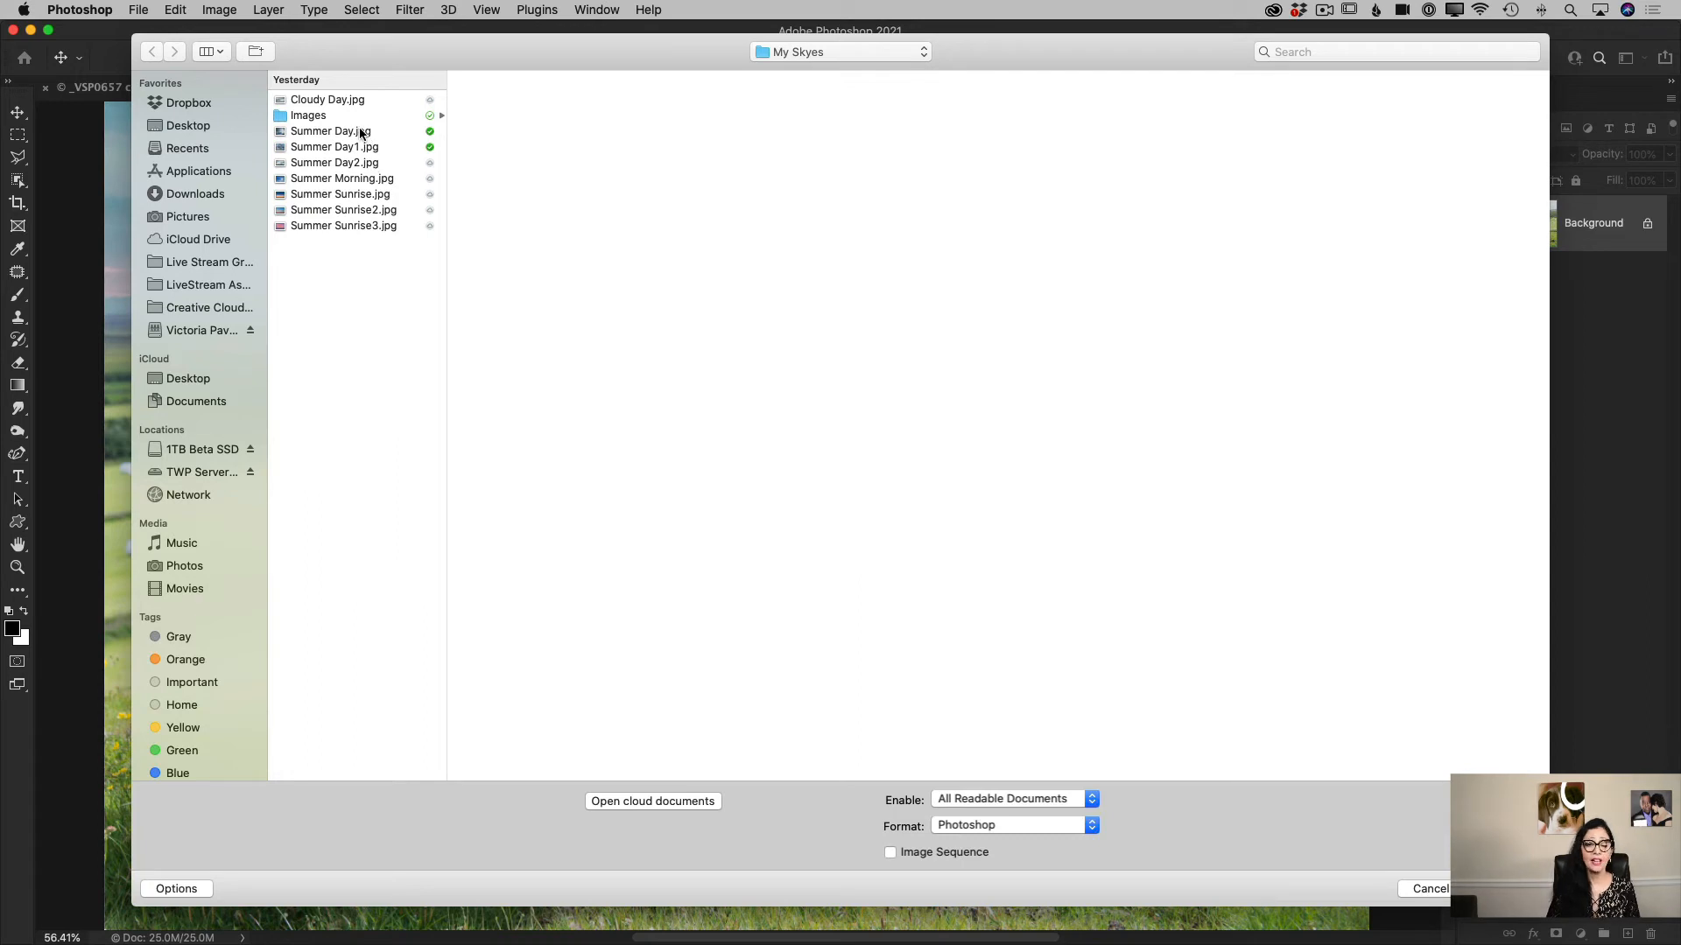
pyautogui.click(359, 133)
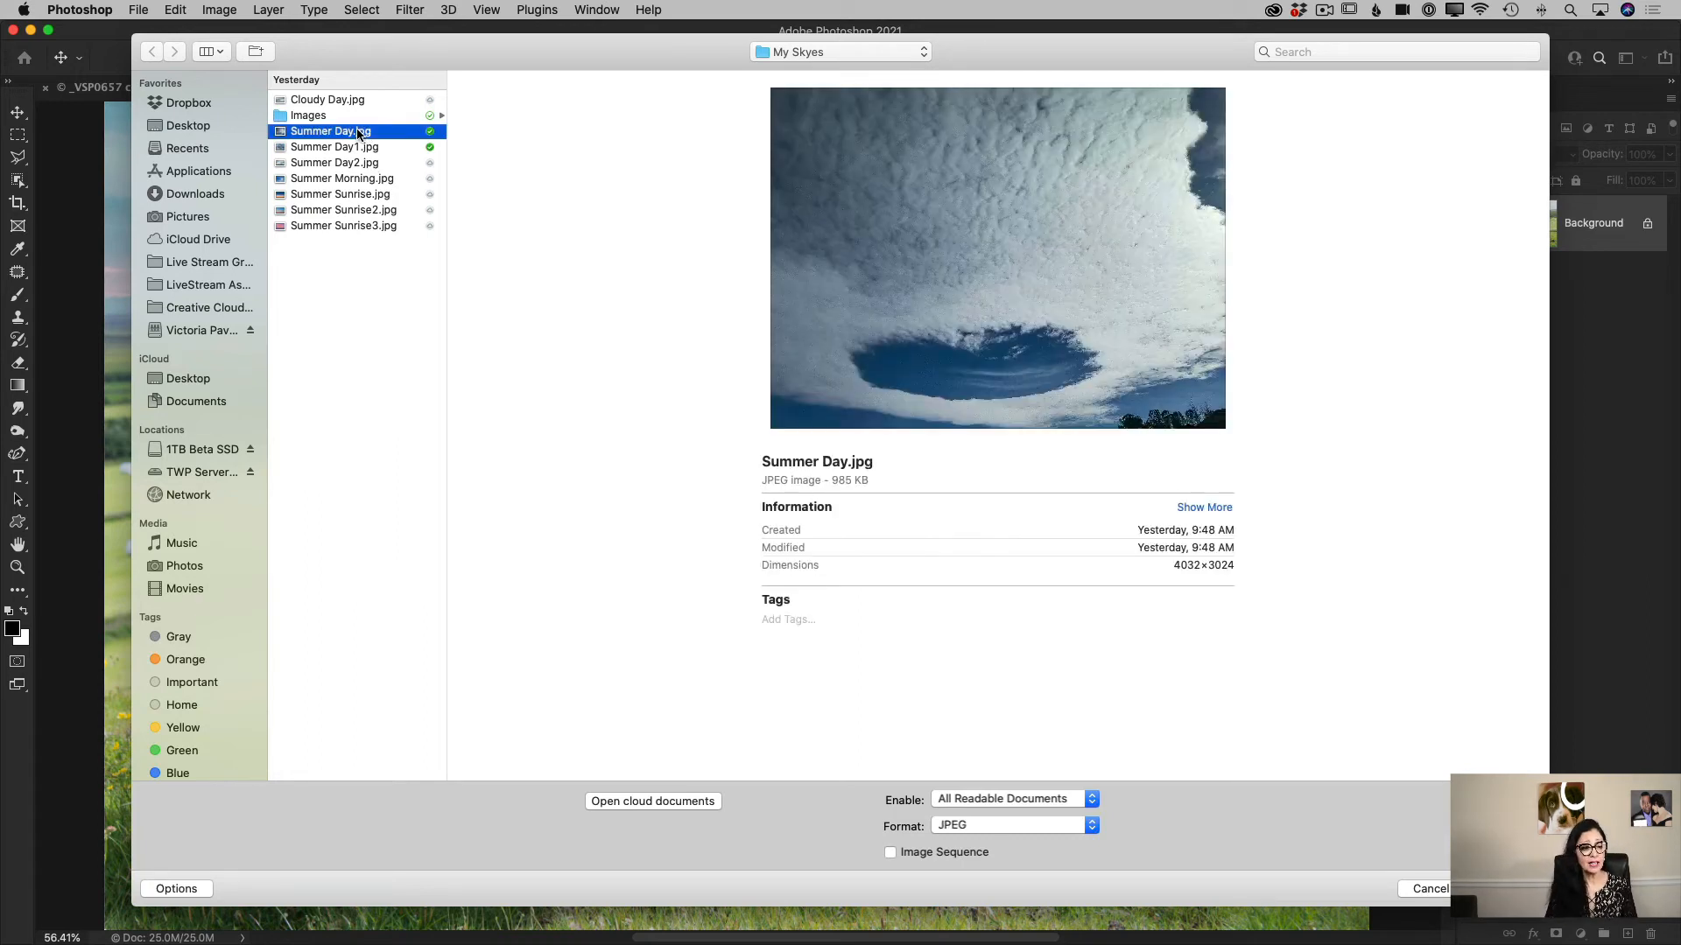
pyautogui.keyDown('shift'); pyautogui.click(344, 227); pyautogui.keyUp('shift')
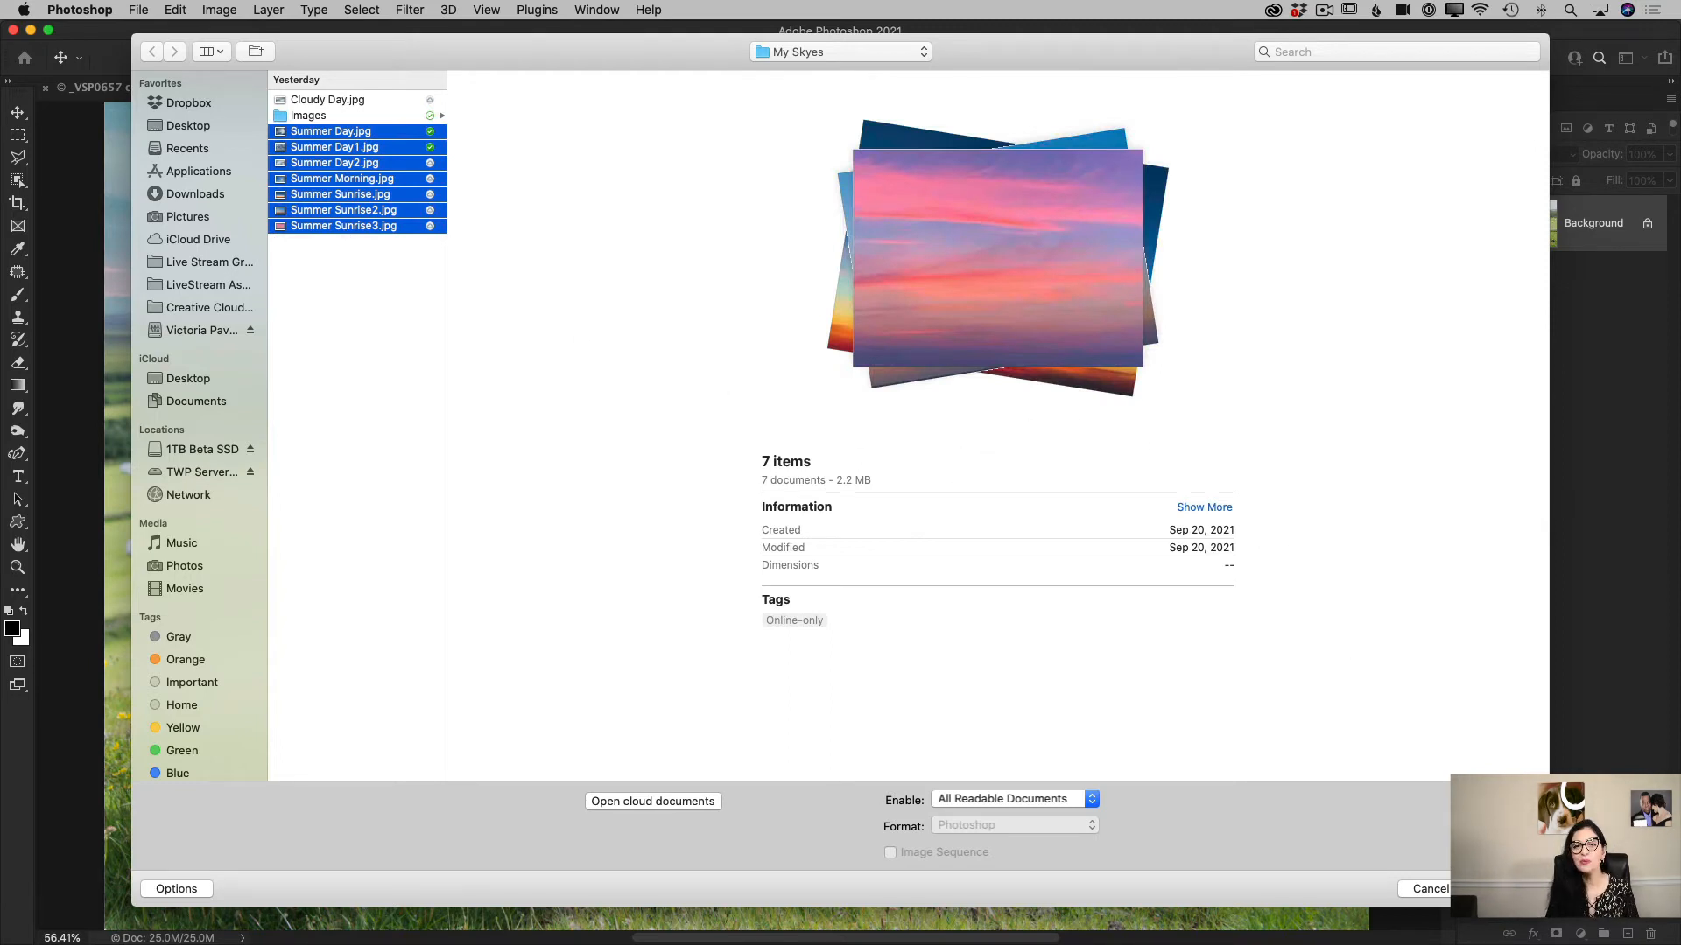
pyautogui.press('Return')
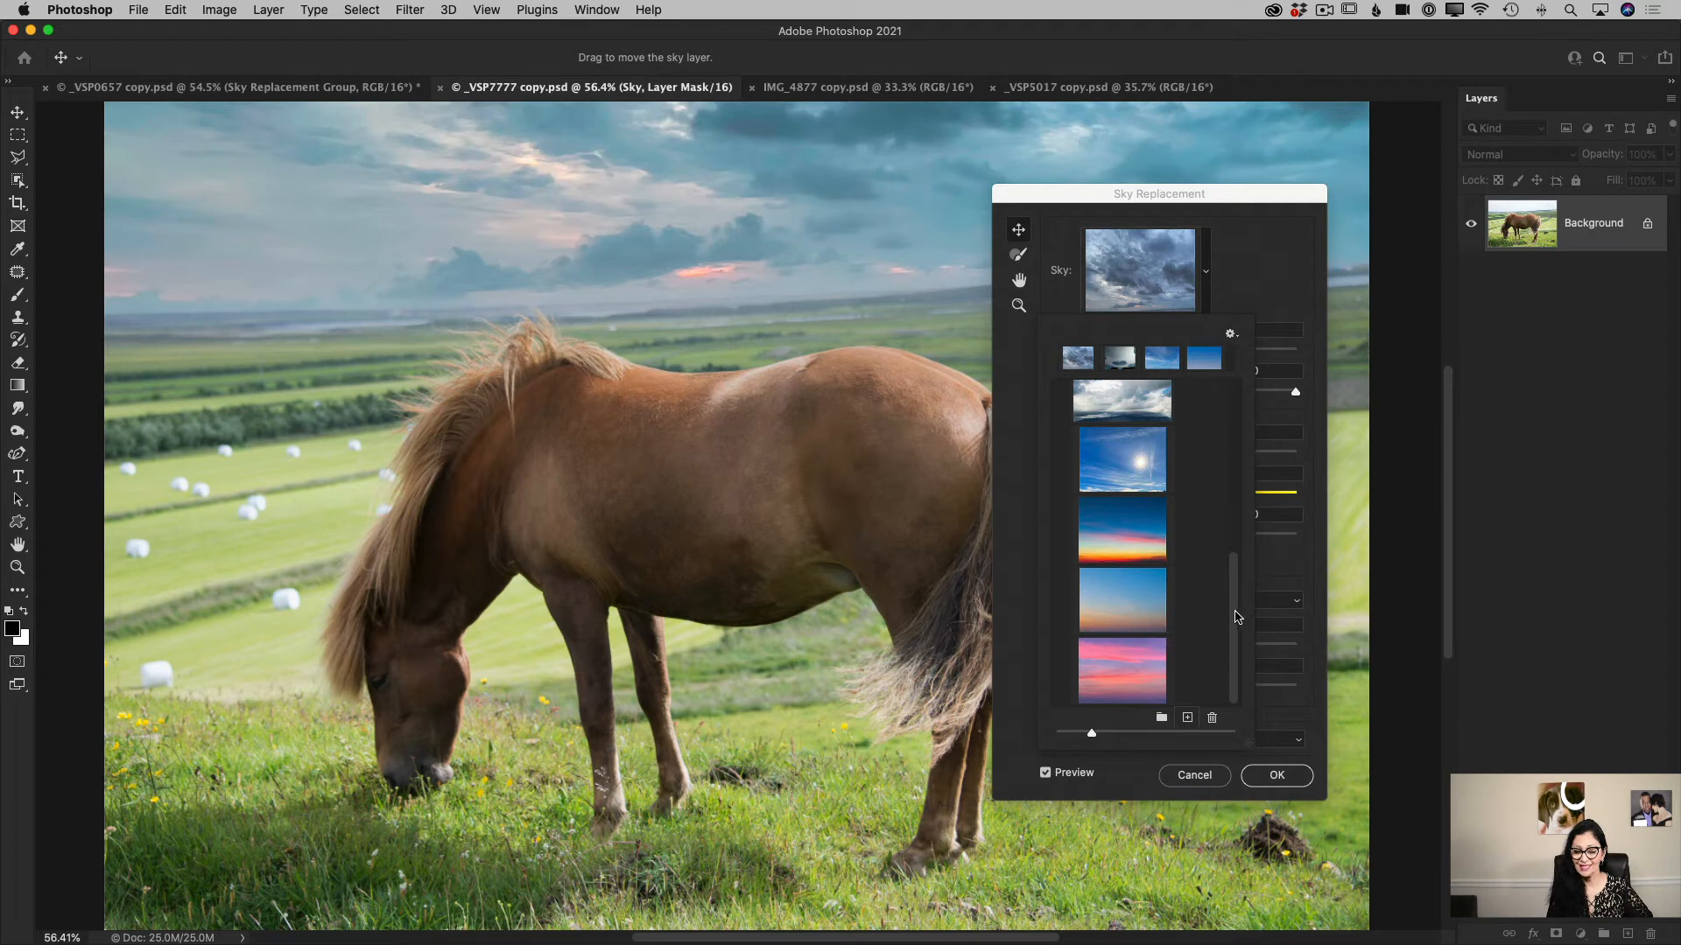
# Try the imported blue-to-orange gradient sky, and choose the imported blue sky with the bright sun for the horse photo.
pyautogui.moveTo(1234, 614)
pyautogui.mouseDown()
pyautogui.moveTo(1231, 534)
pyautogui.moveTo(1234, 641)
pyautogui.mouseUp()
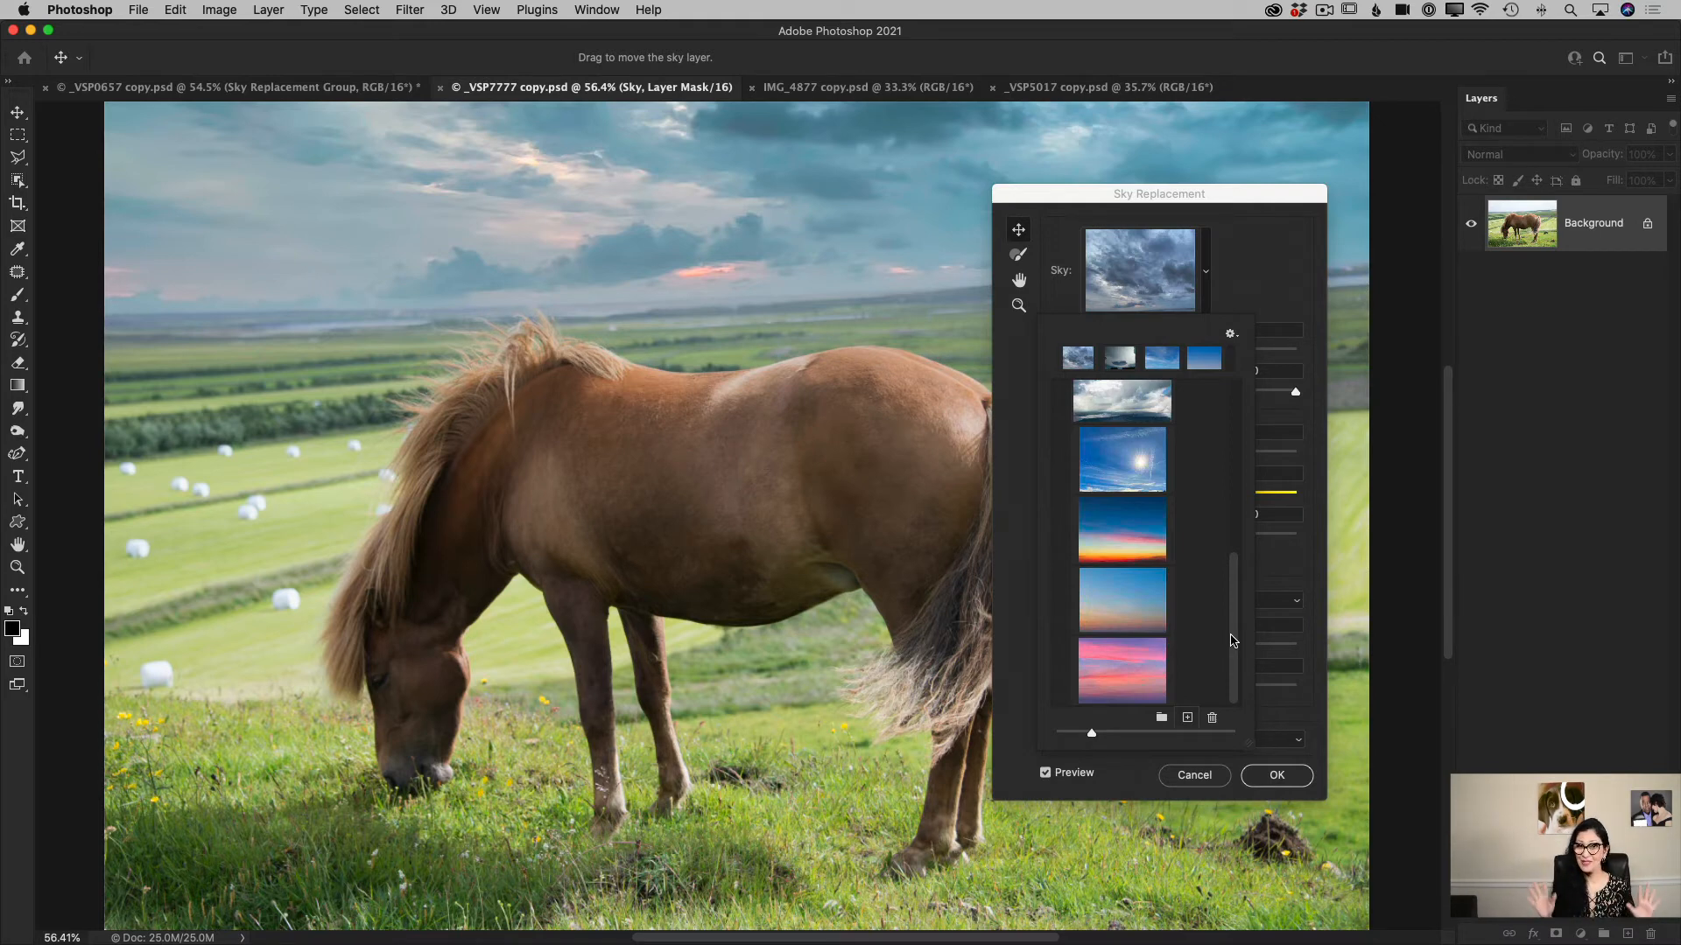
pyautogui.click(1135, 615)
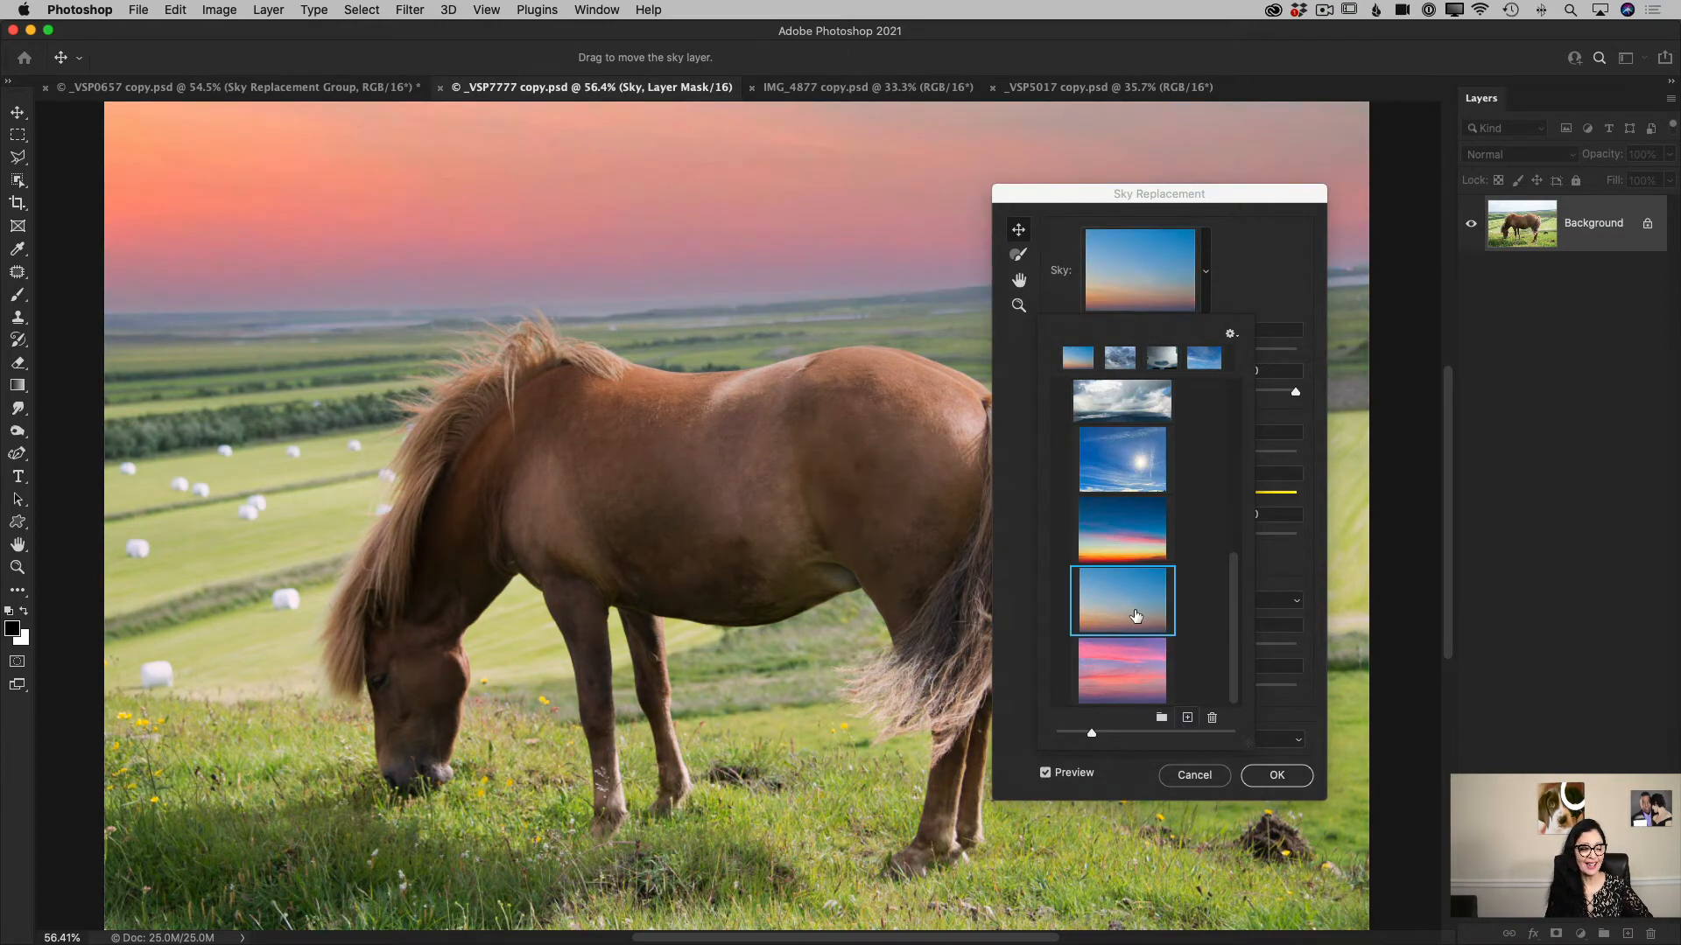
pyautogui.click(1117, 477)
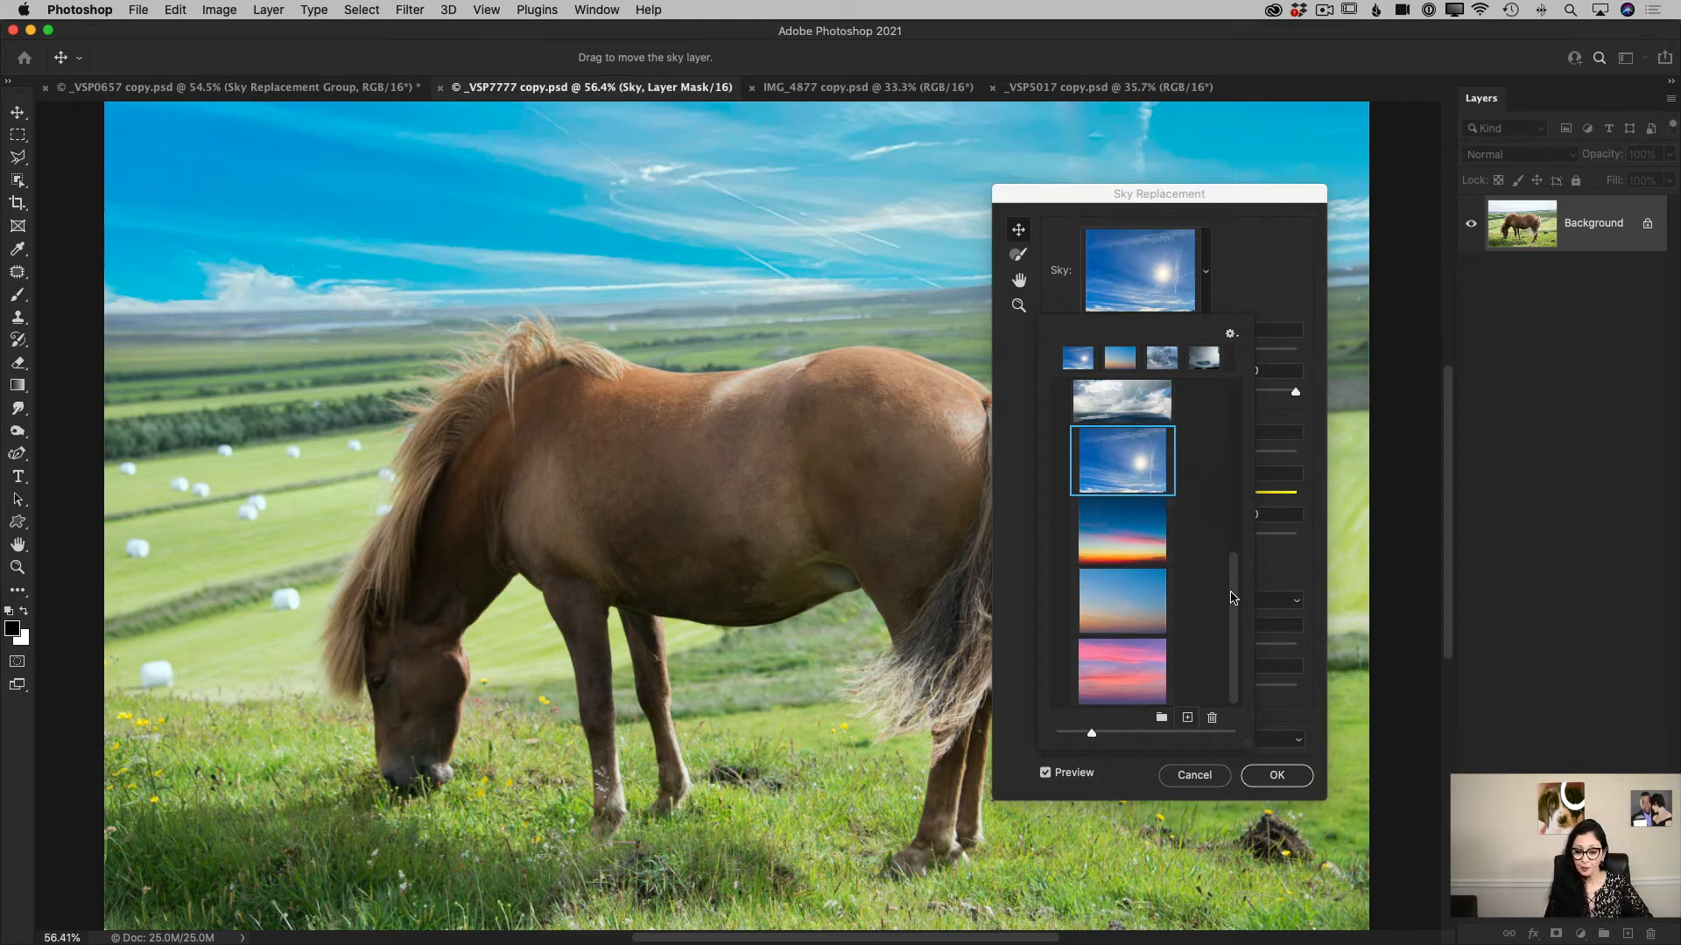
pyautogui.moveTo(1232, 604); pyautogui.dragTo(1231, 480)
pyautogui.click(1206, 265)
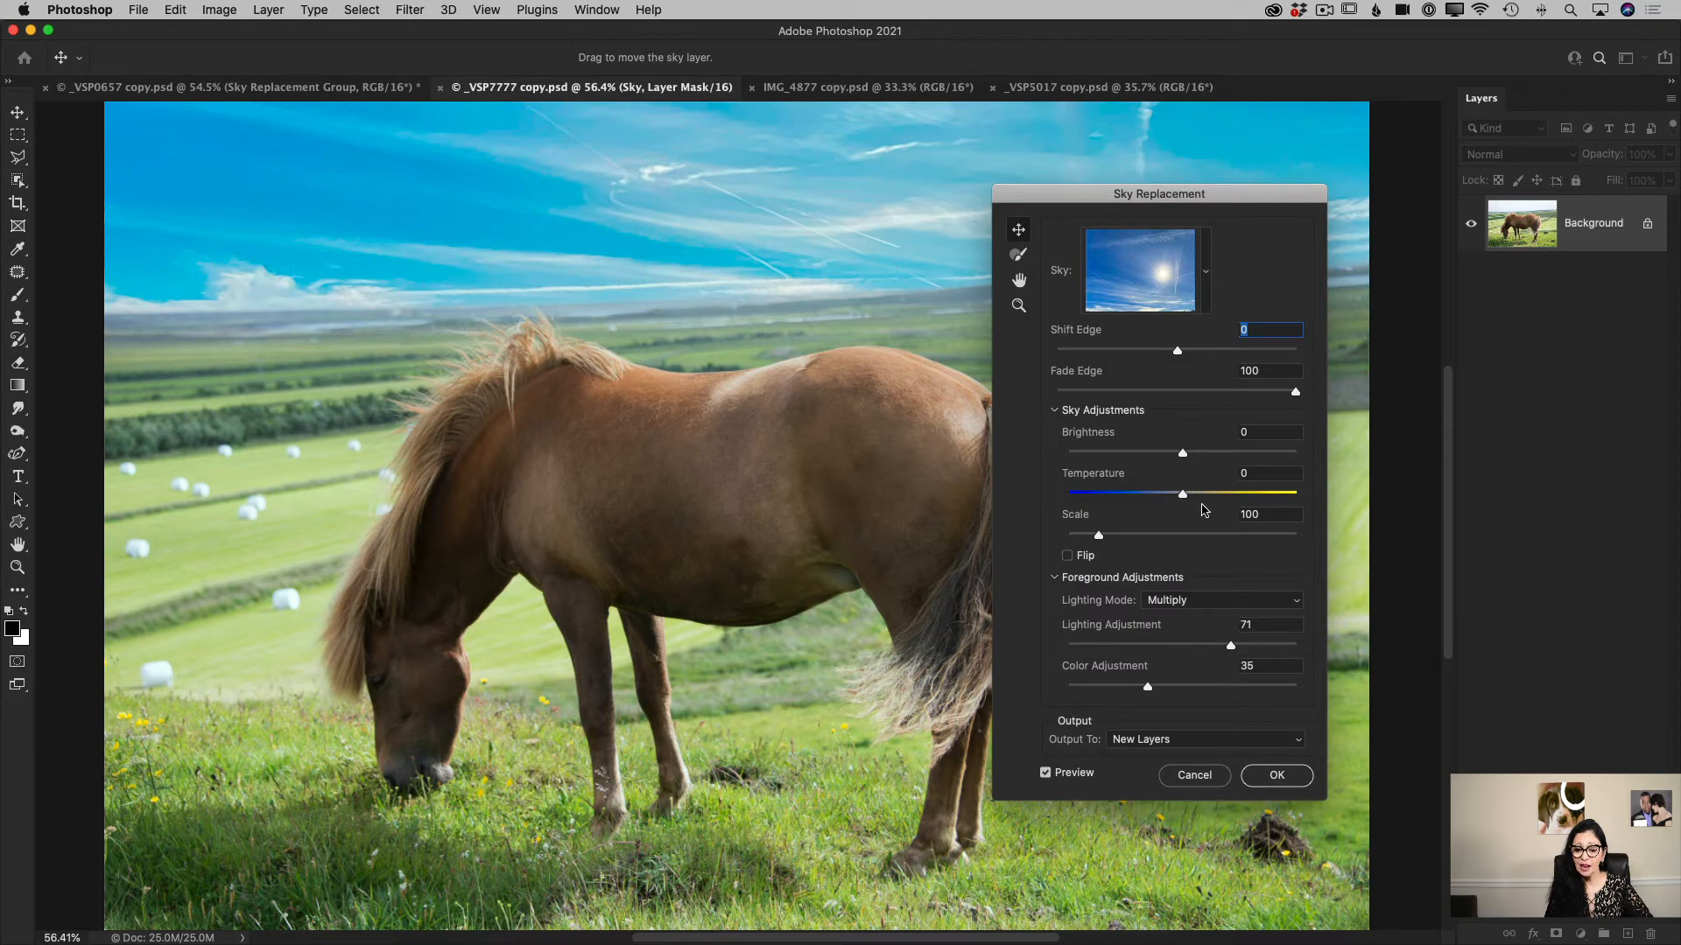
# Set the sky's Brightness to 25 and Temperature to 51, and apply the replacement with output to New Layers.
pyautogui.moveTo(1181, 454); pyautogui.dragTo(1243, 496)
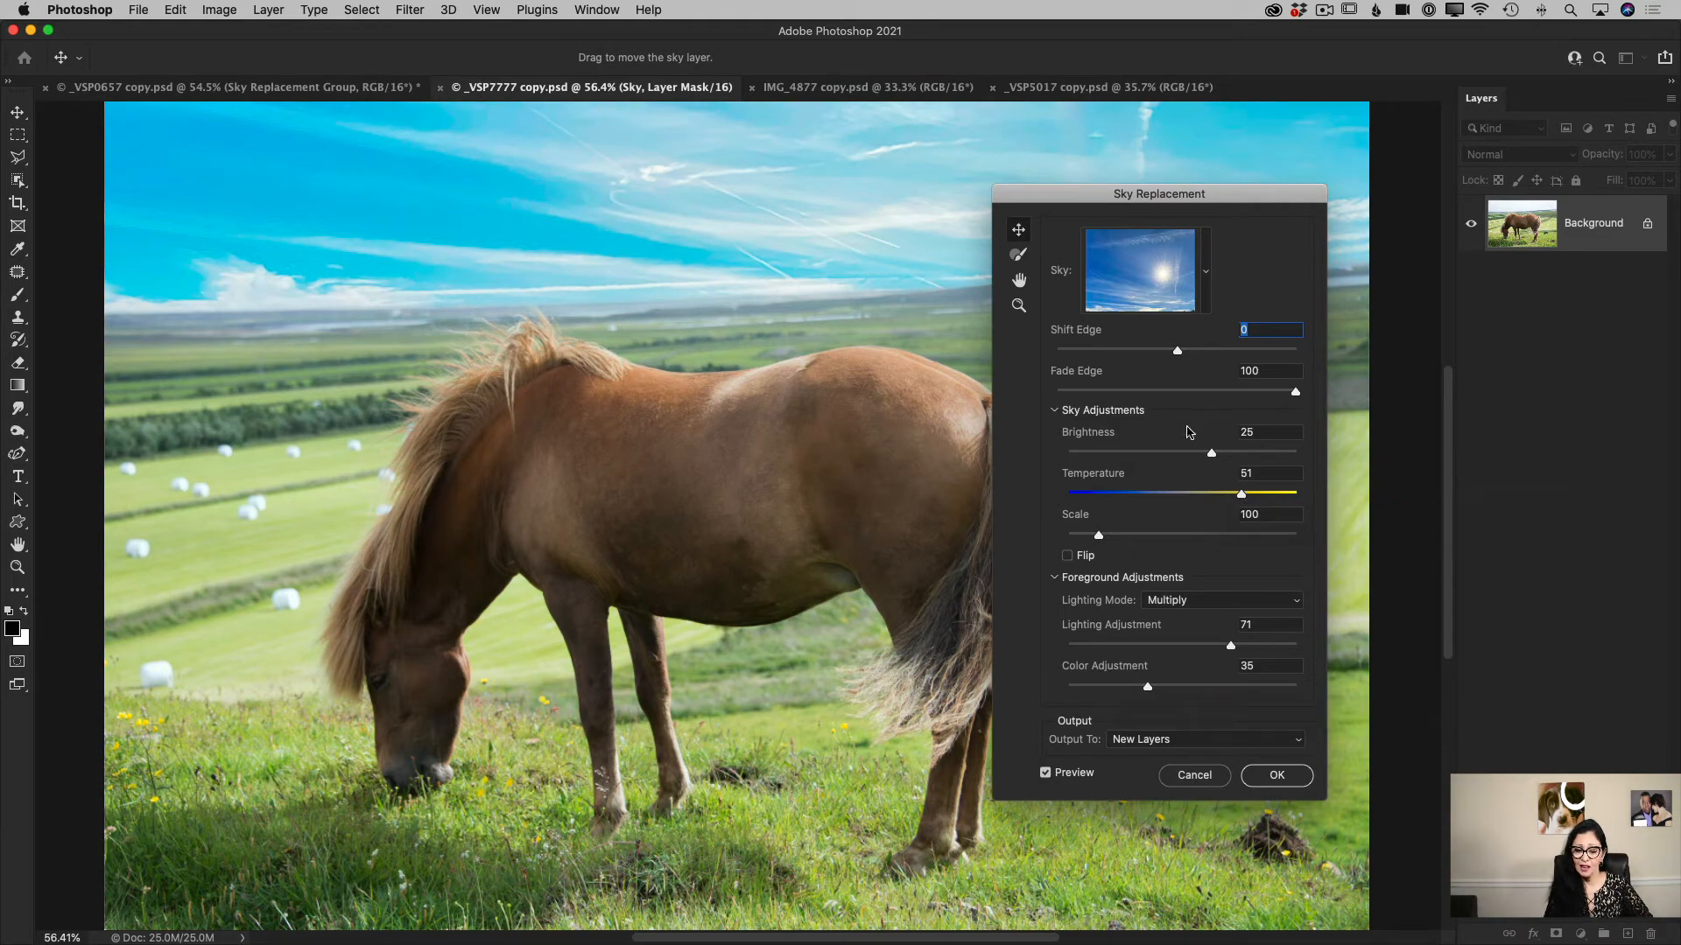
pyautogui.click(1266, 778)
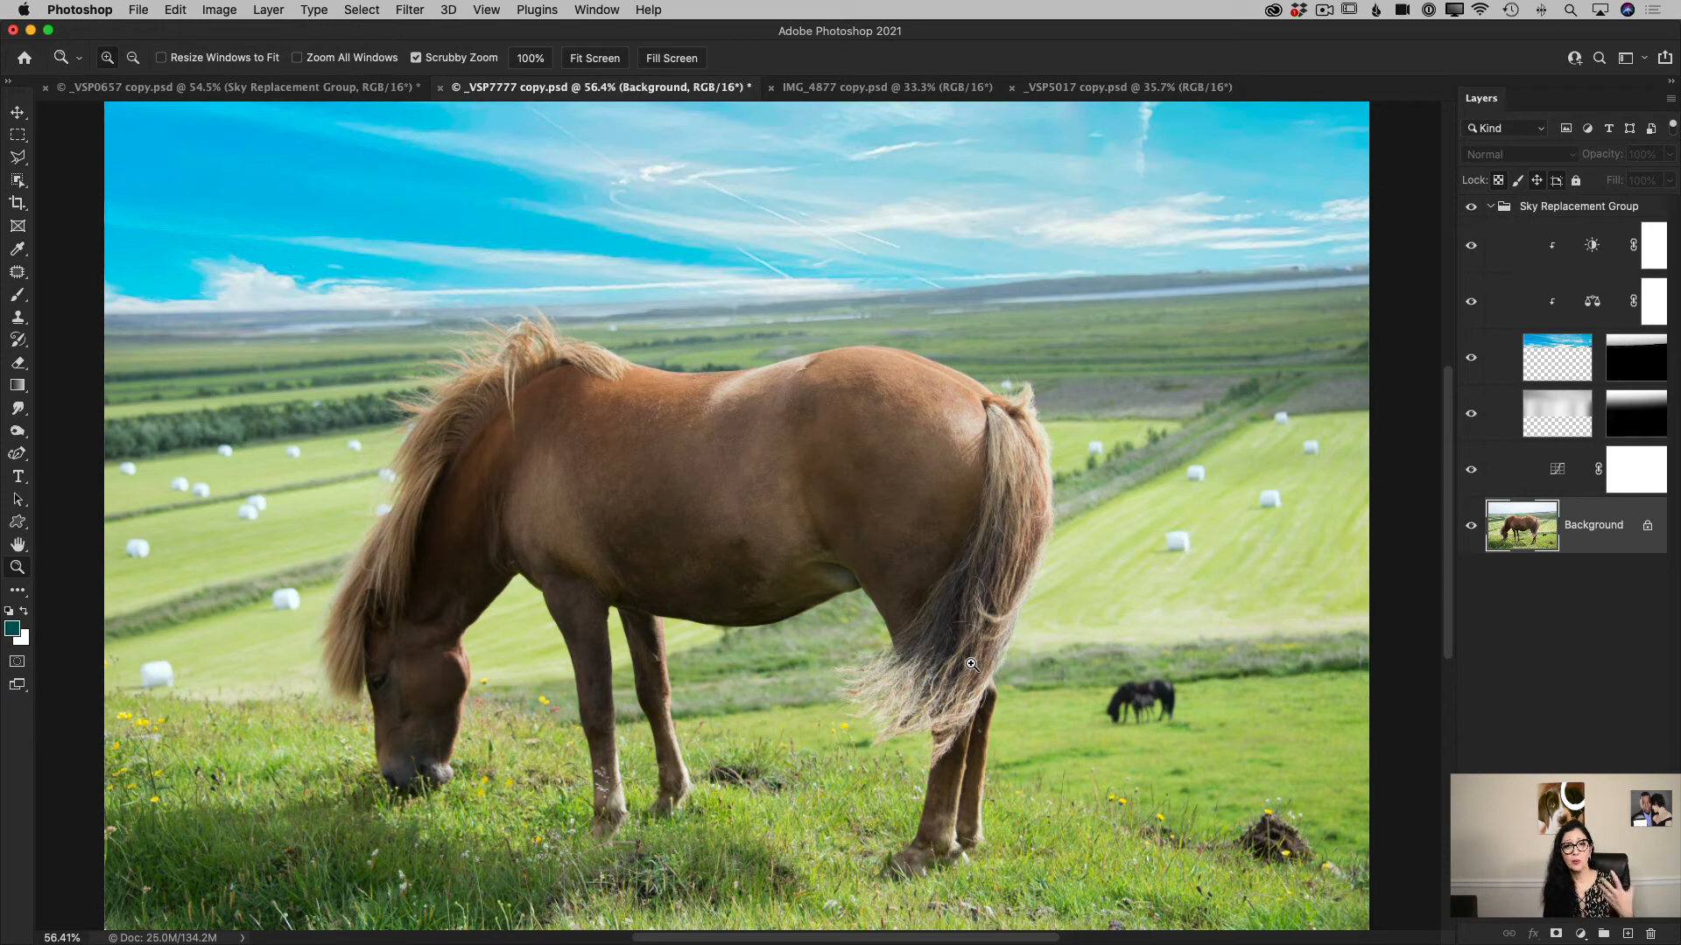
pyautogui.scroll(-1, 971, 665)
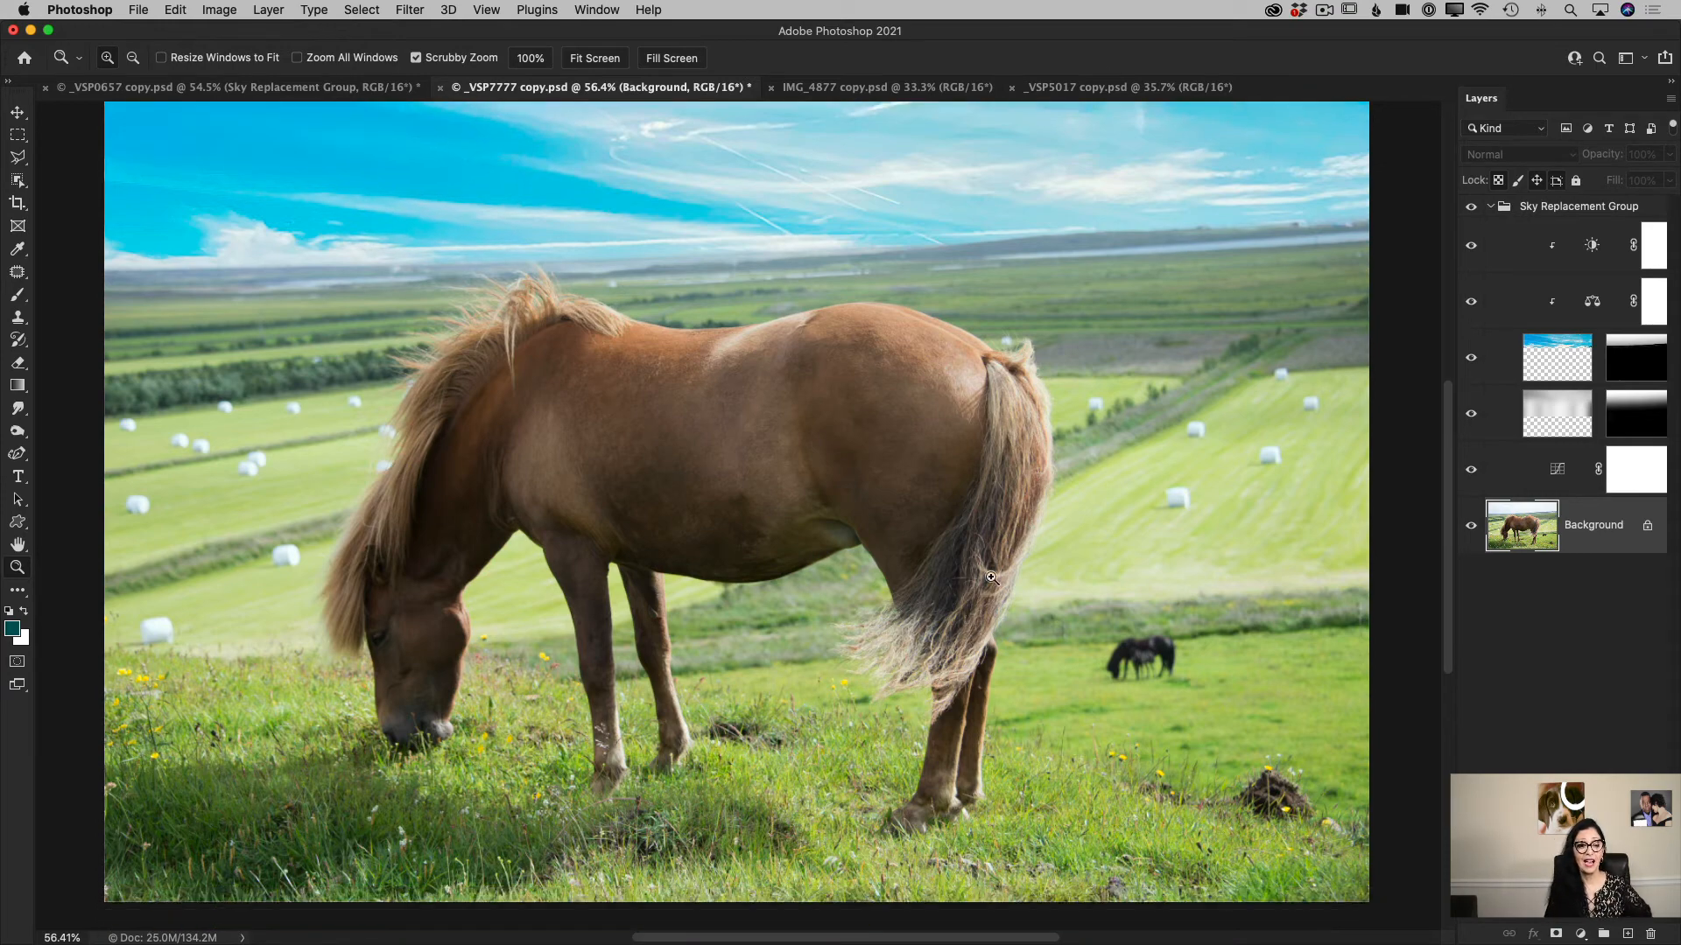
# Look at the beach photo IMG_4877 copy.psd, and examine the Eiffel Tower's ironwork against the sky in _VSP5017 copy.psd.
pyautogui.click(914, 88)
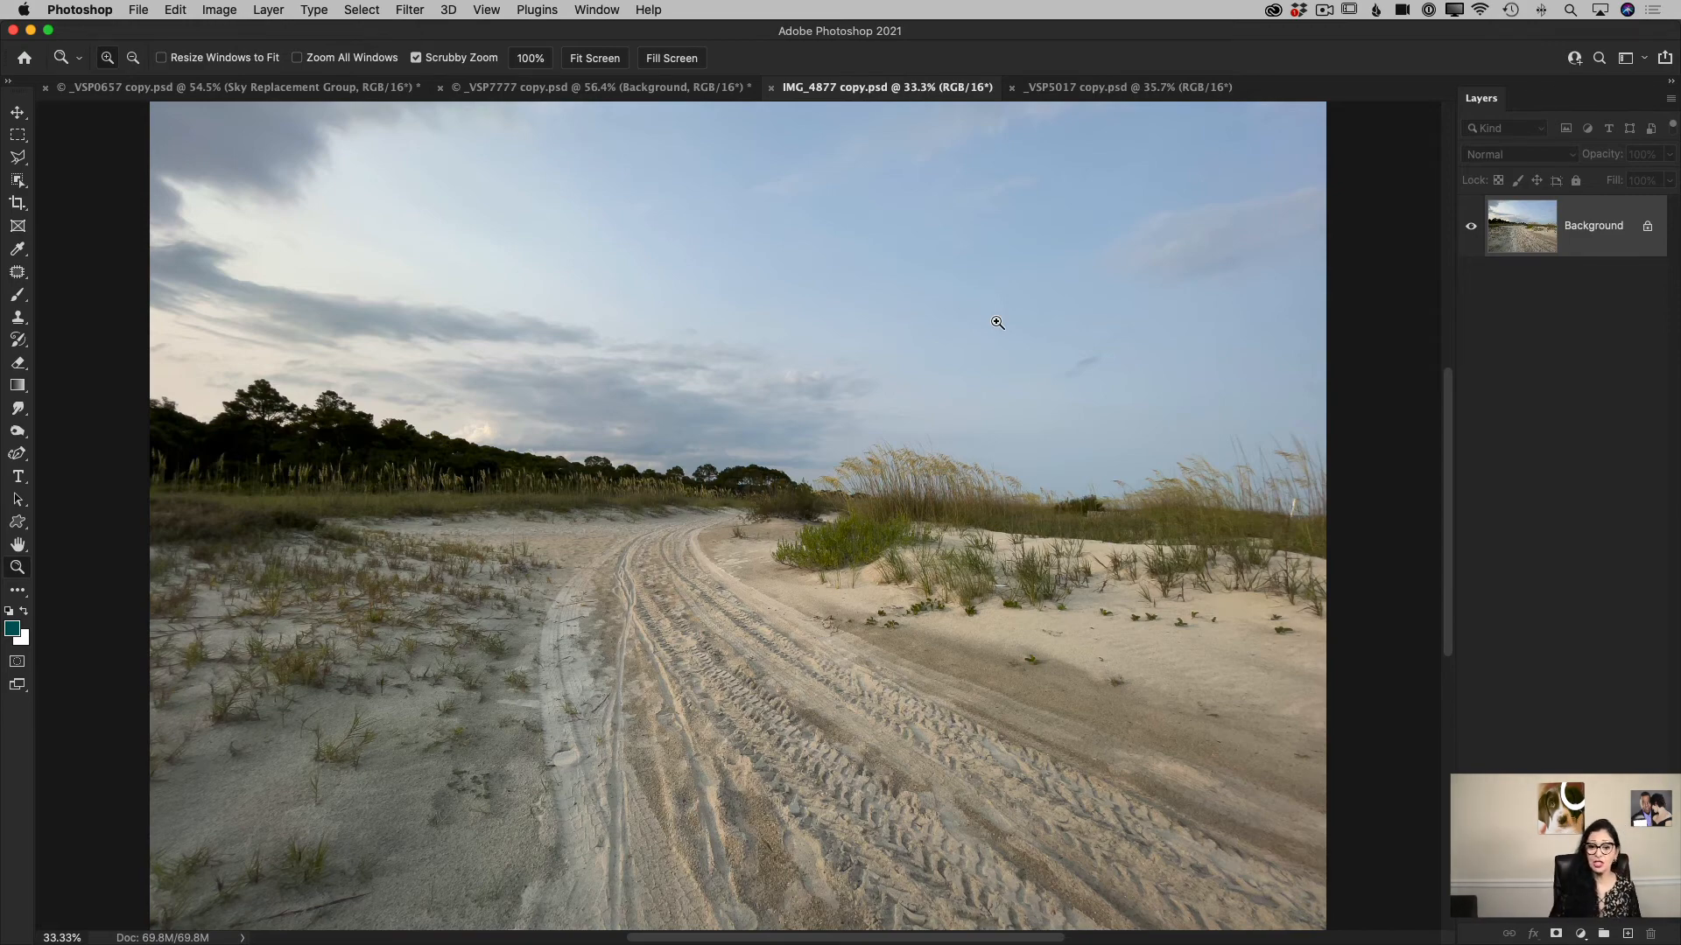
pyautogui.click(1084, 90)
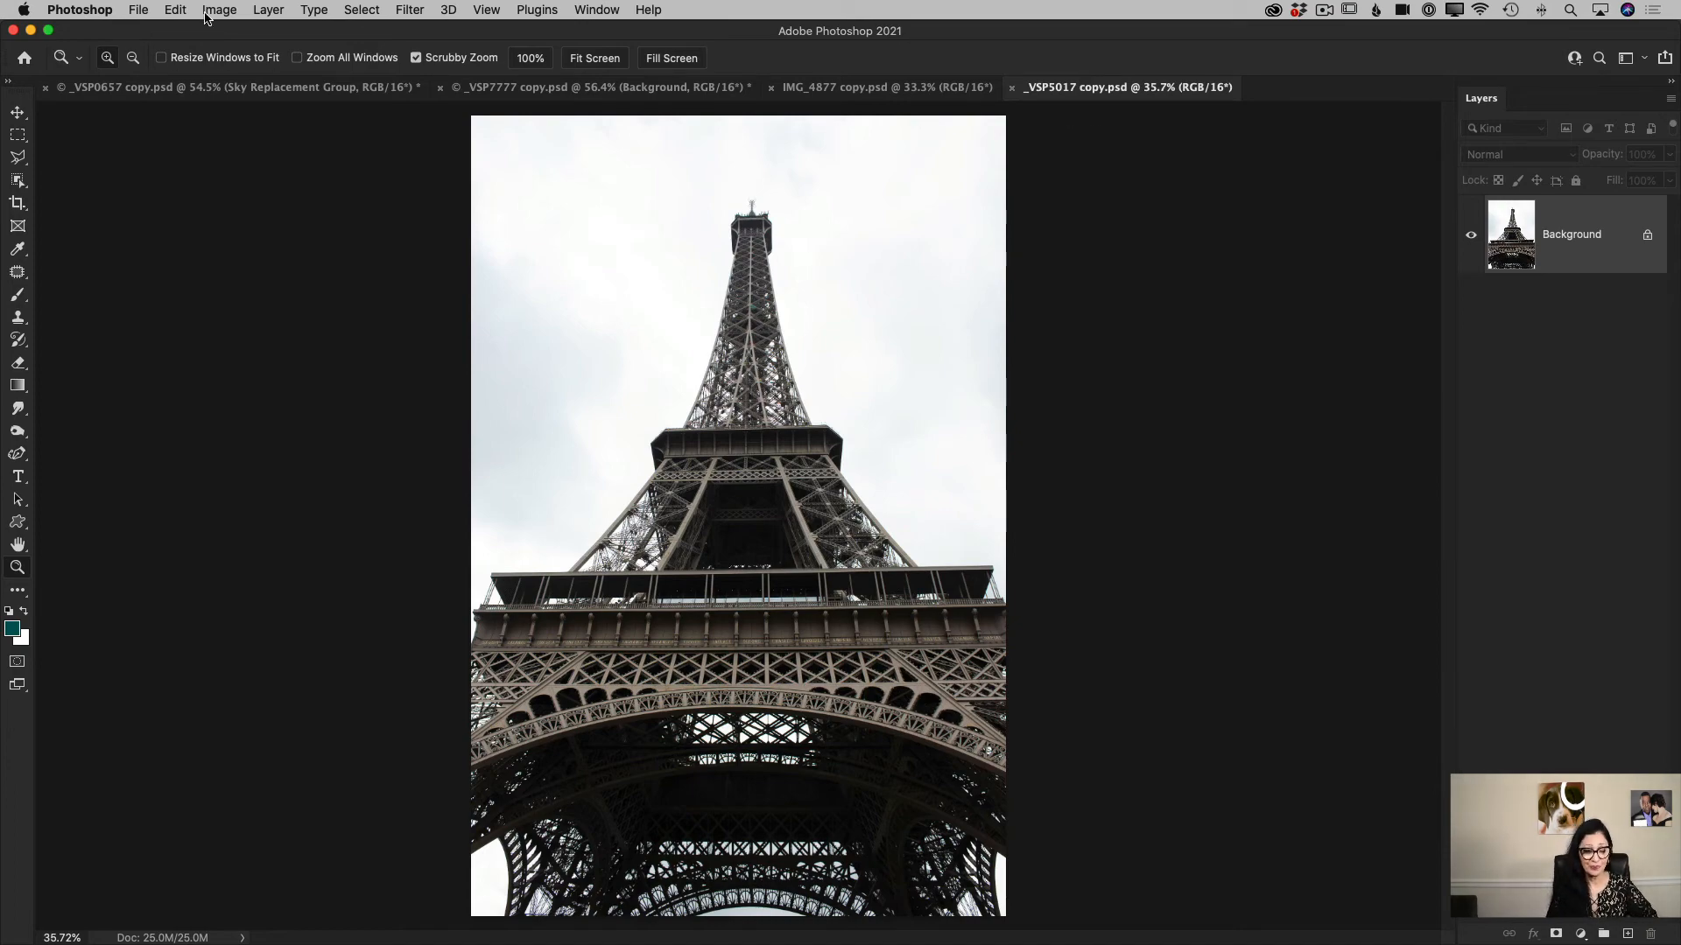
pyautogui.moveTo(632, 573); pyautogui.dragTo(691, 587)
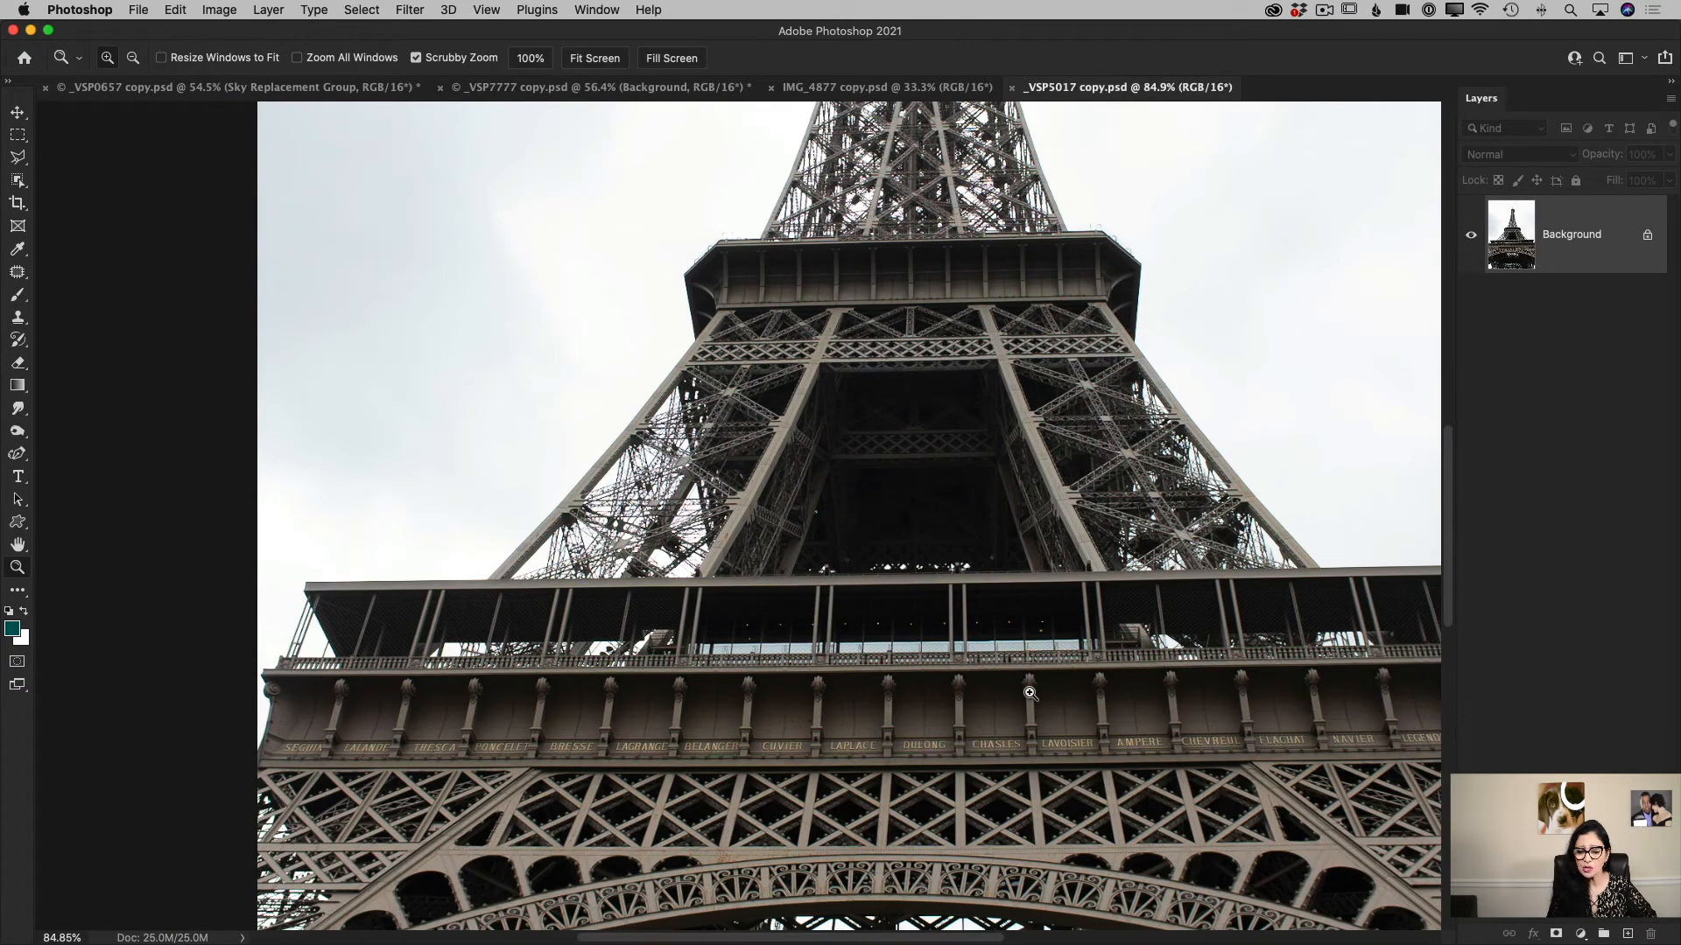
pyautogui.moveTo(1030, 693); pyautogui.dragTo(951, 674)
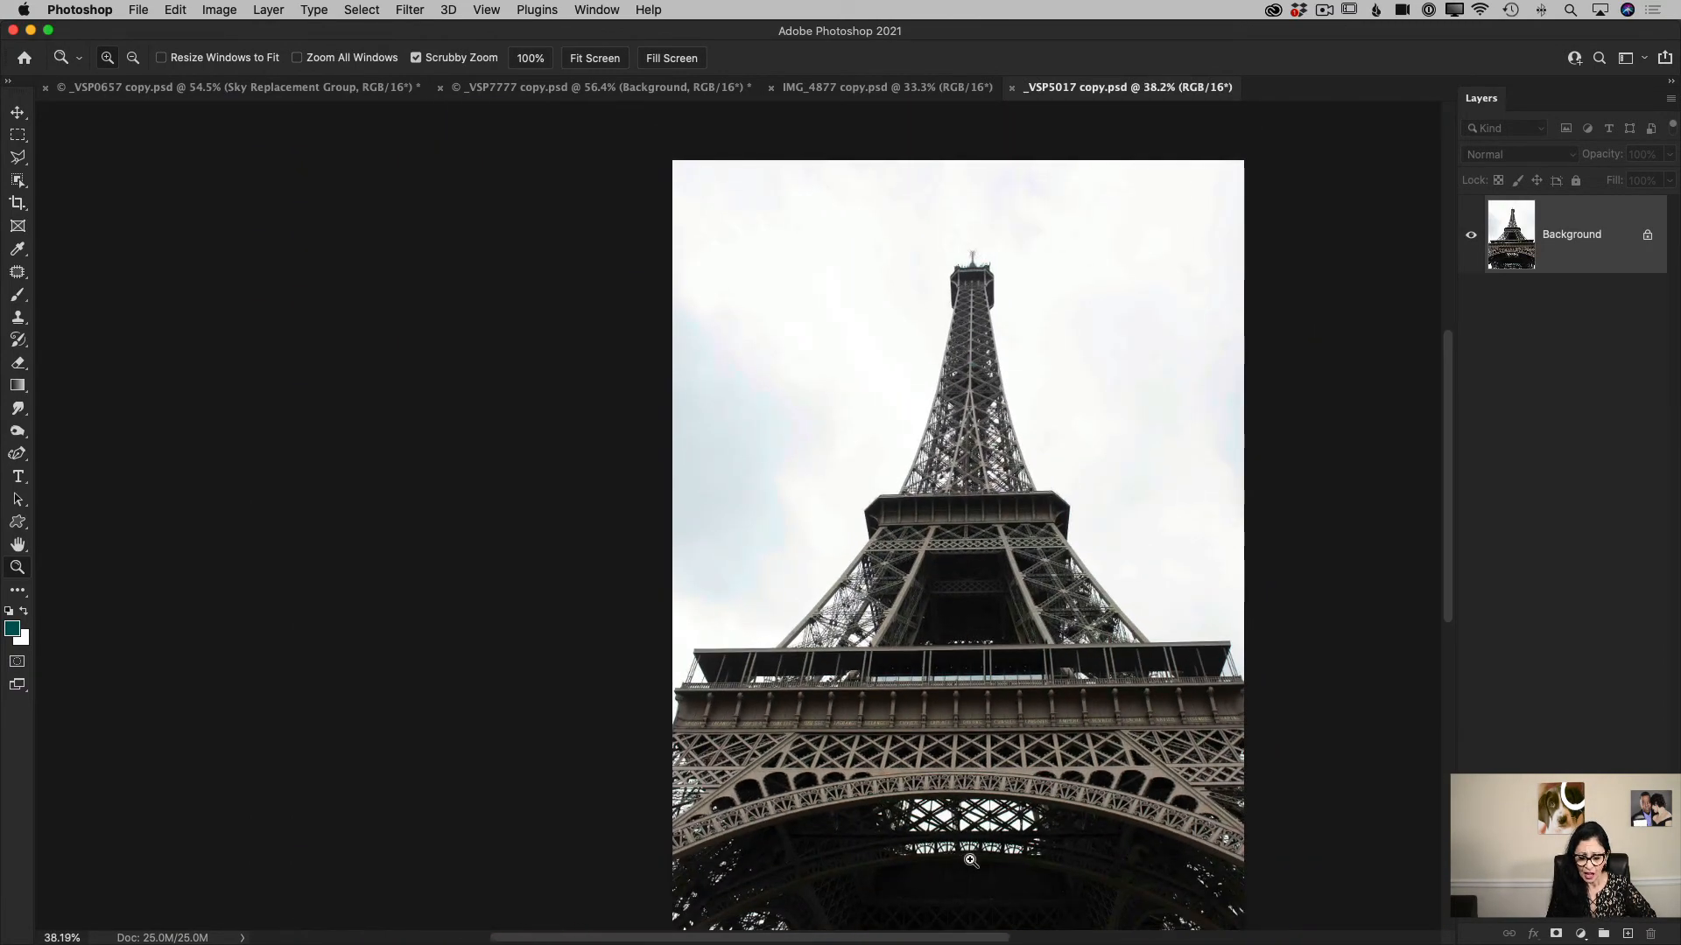
pyautogui.moveTo(971, 861); pyautogui.dragTo(946, 815)
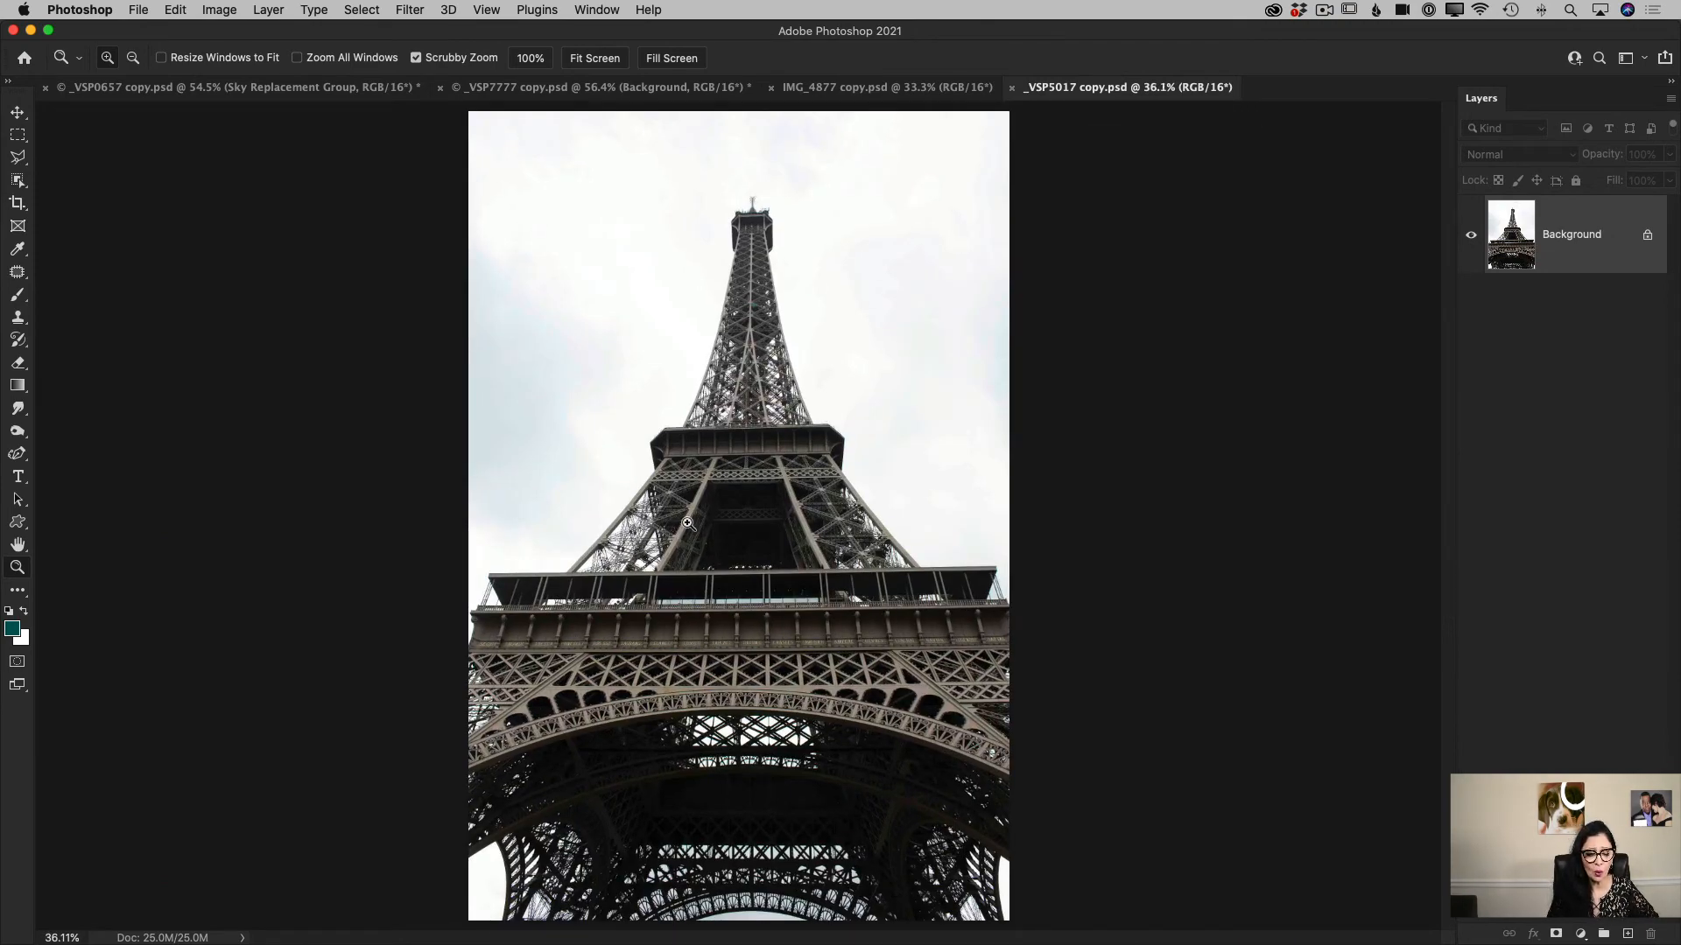
pyautogui.moveTo(758, 416); pyautogui.dragTo(769, 538)
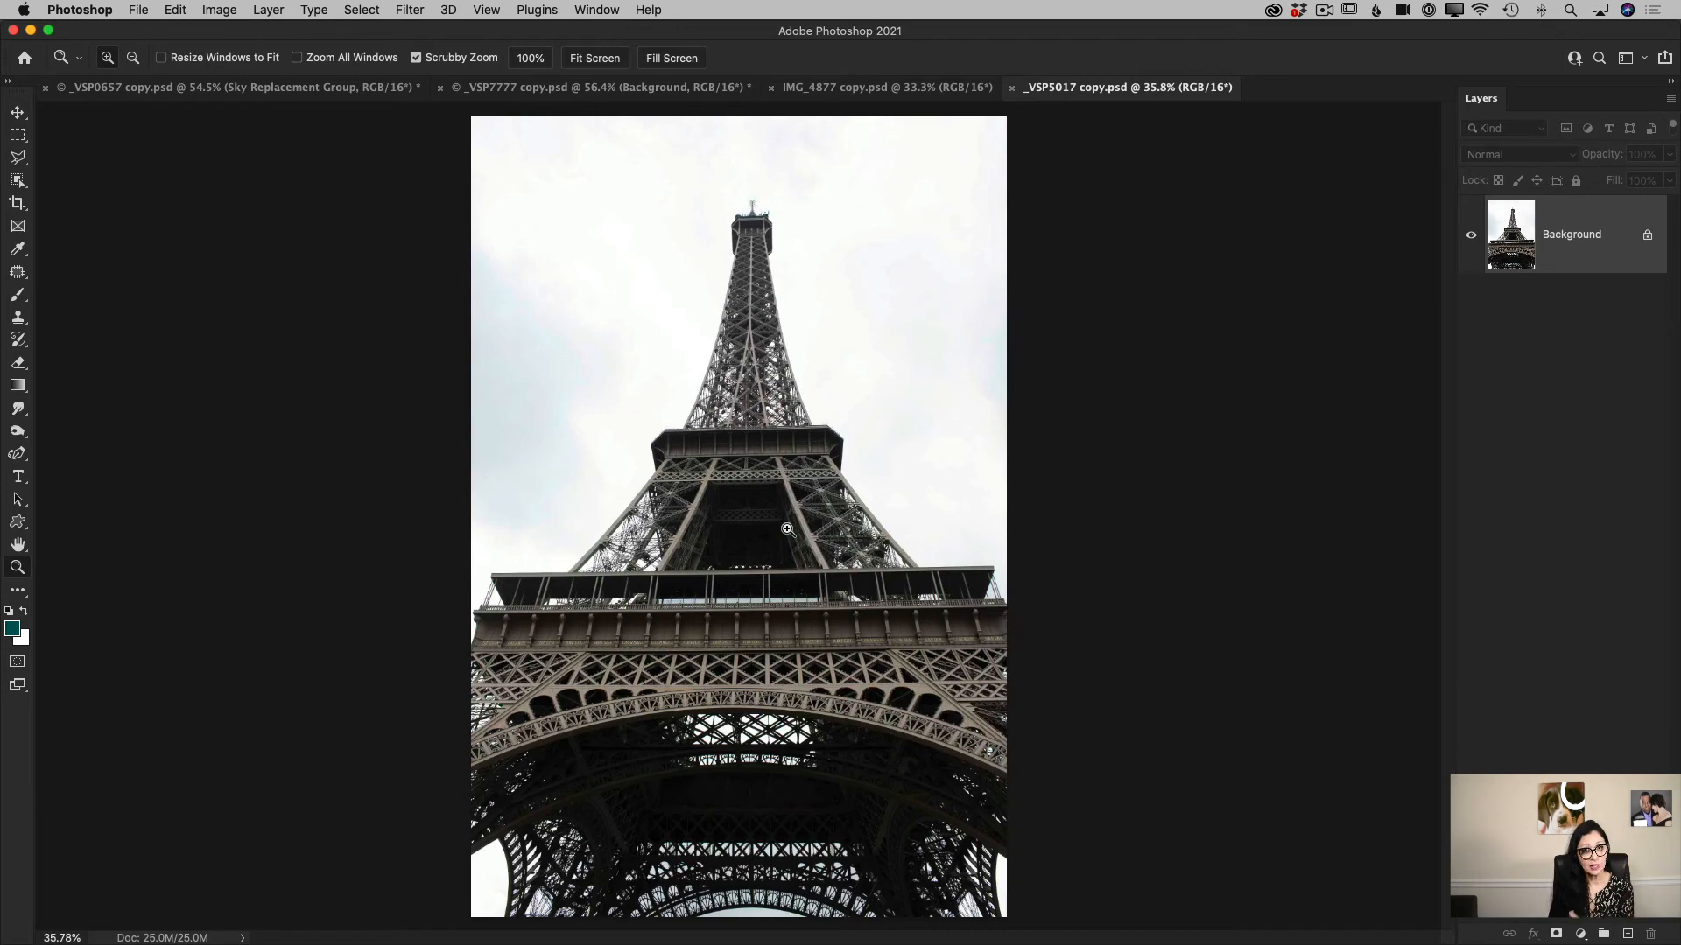
# Start Sky Replacement on the Eiffel Tower photo and choose the fourth sky in the Blue Skies group, with white clouds.
pyautogui.click(174, 12)
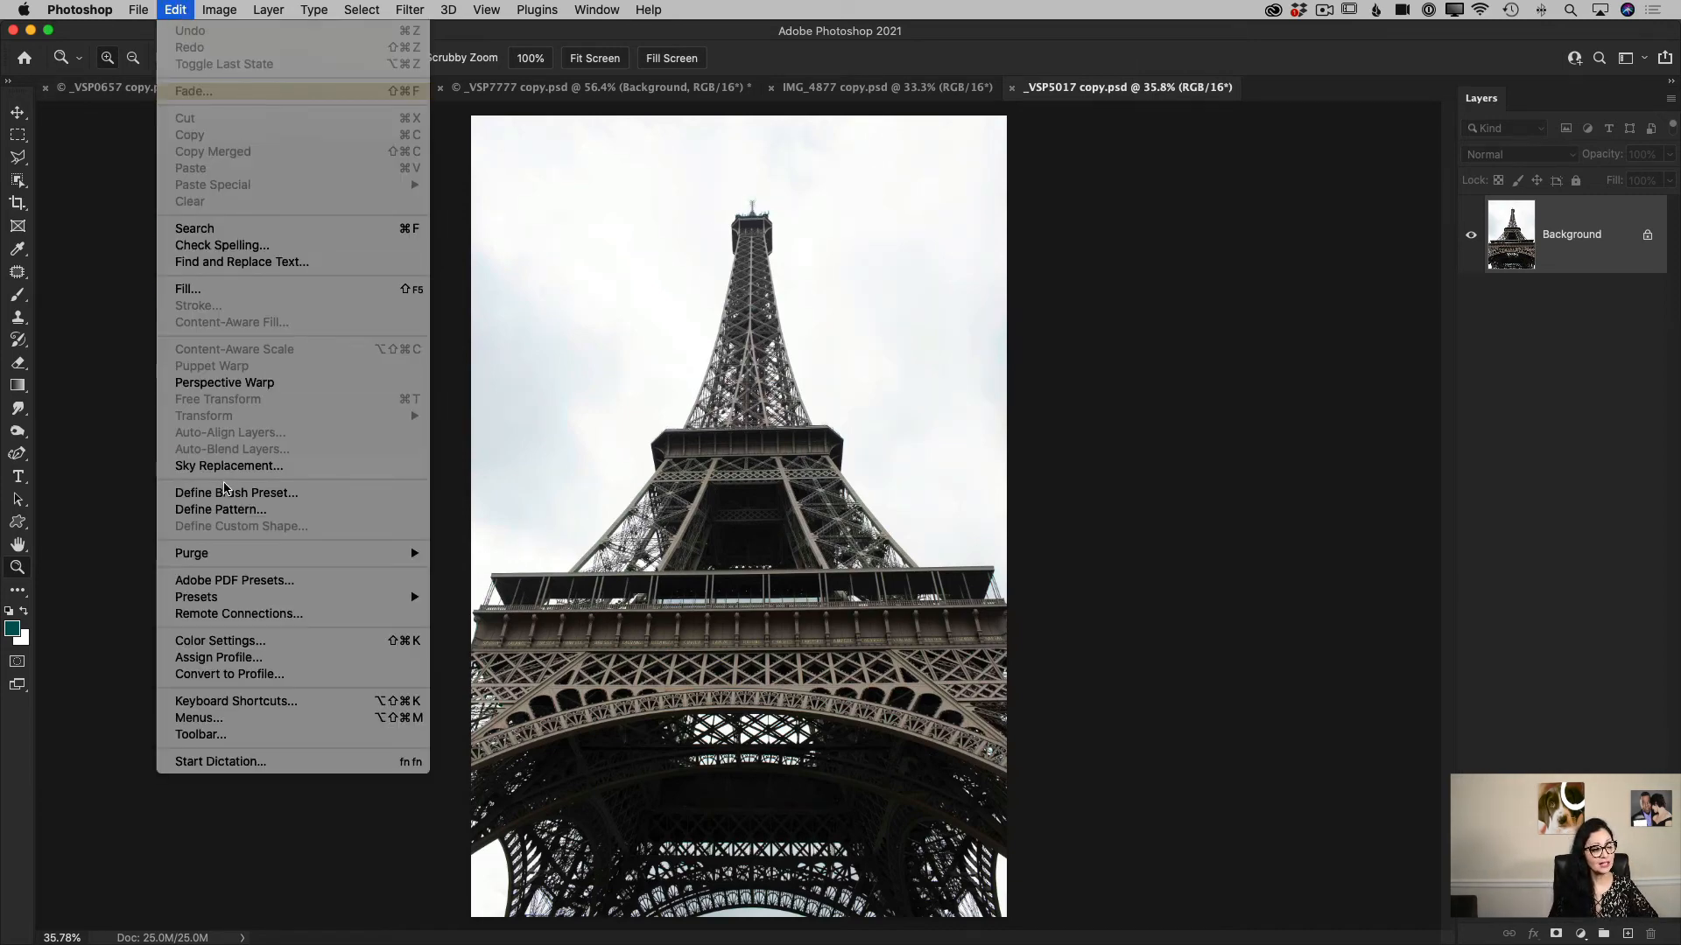
pyautogui.click(260, 467)
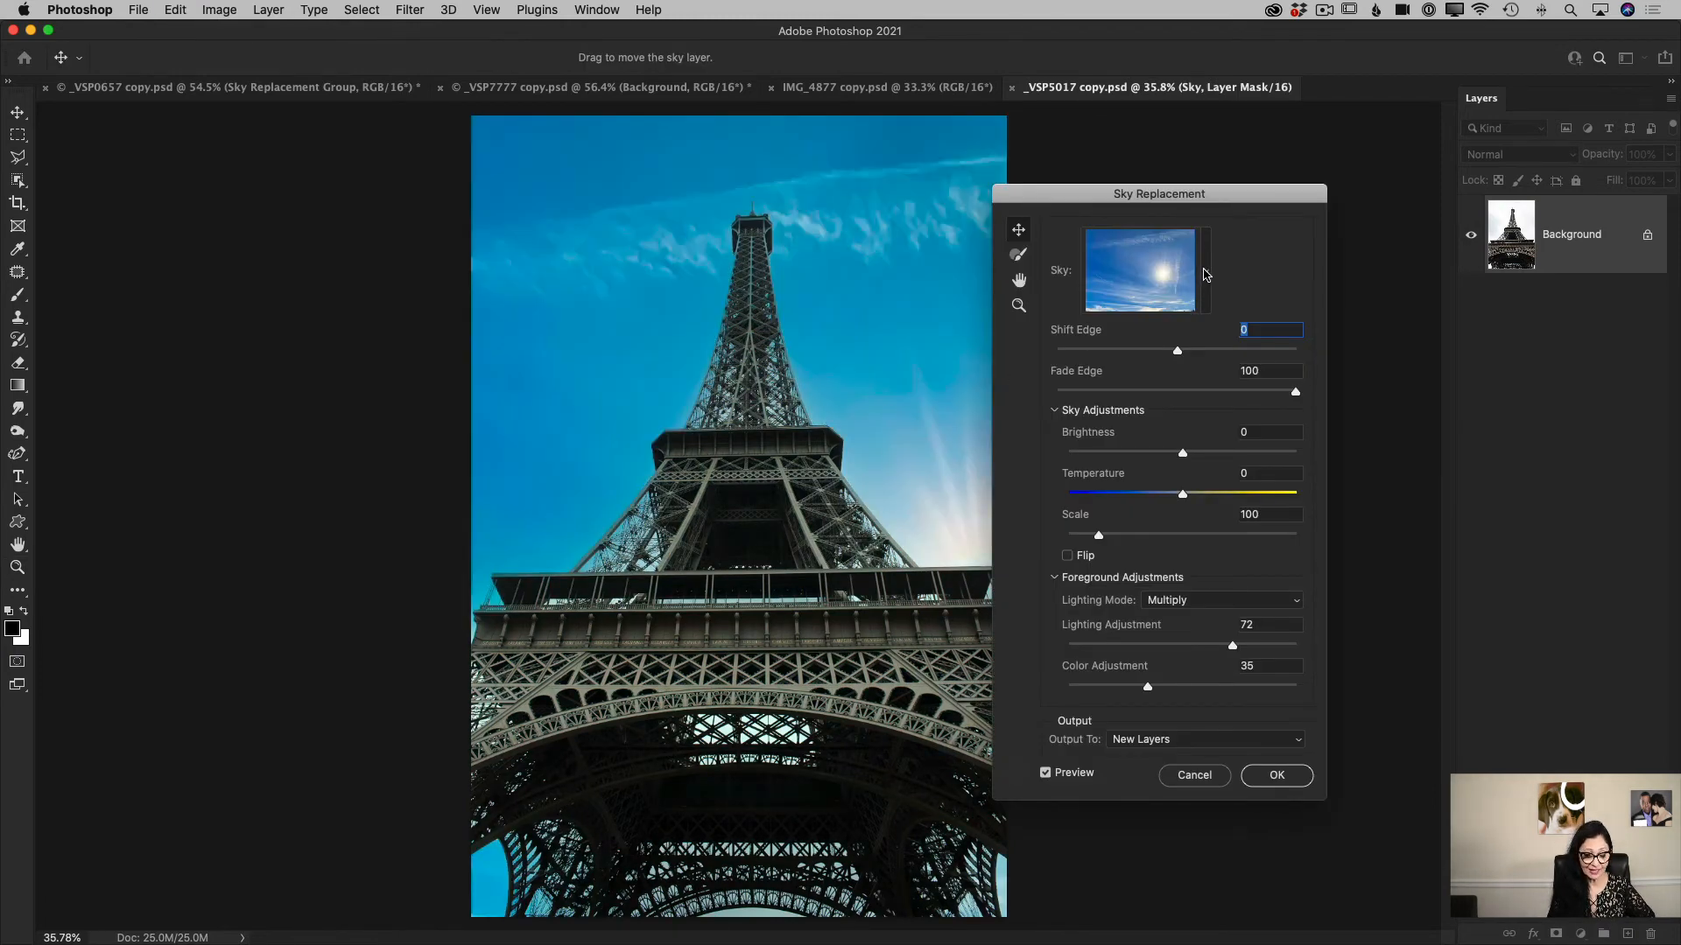
pyautogui.click(1205, 274)
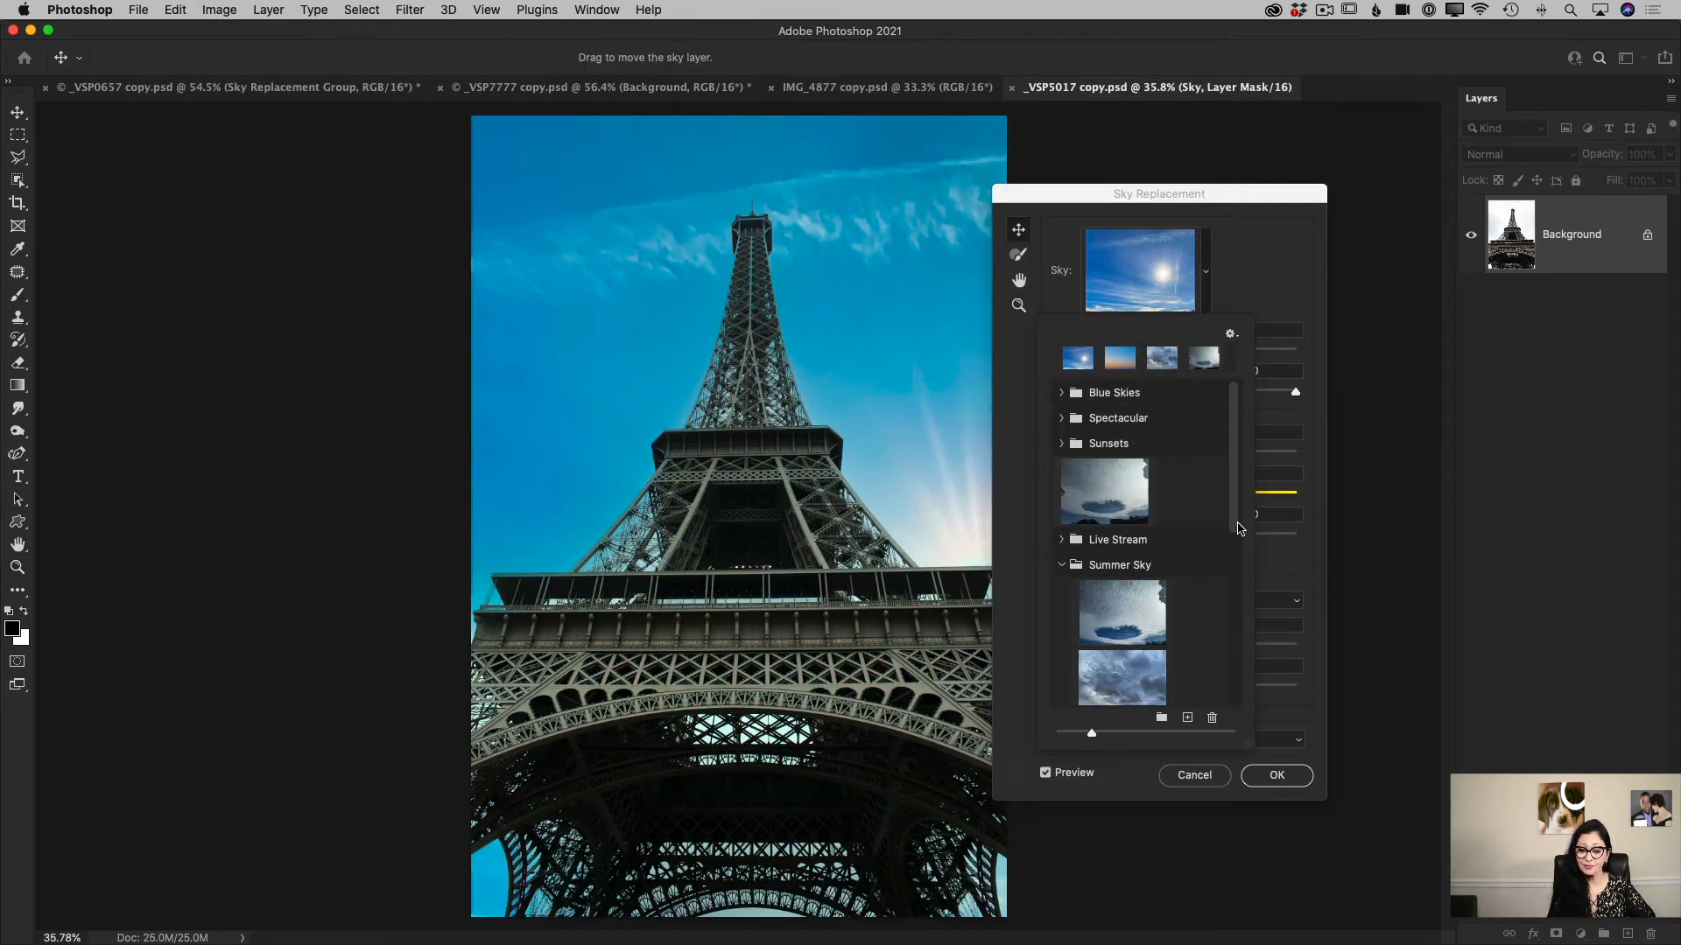
pyautogui.click(1062, 394)
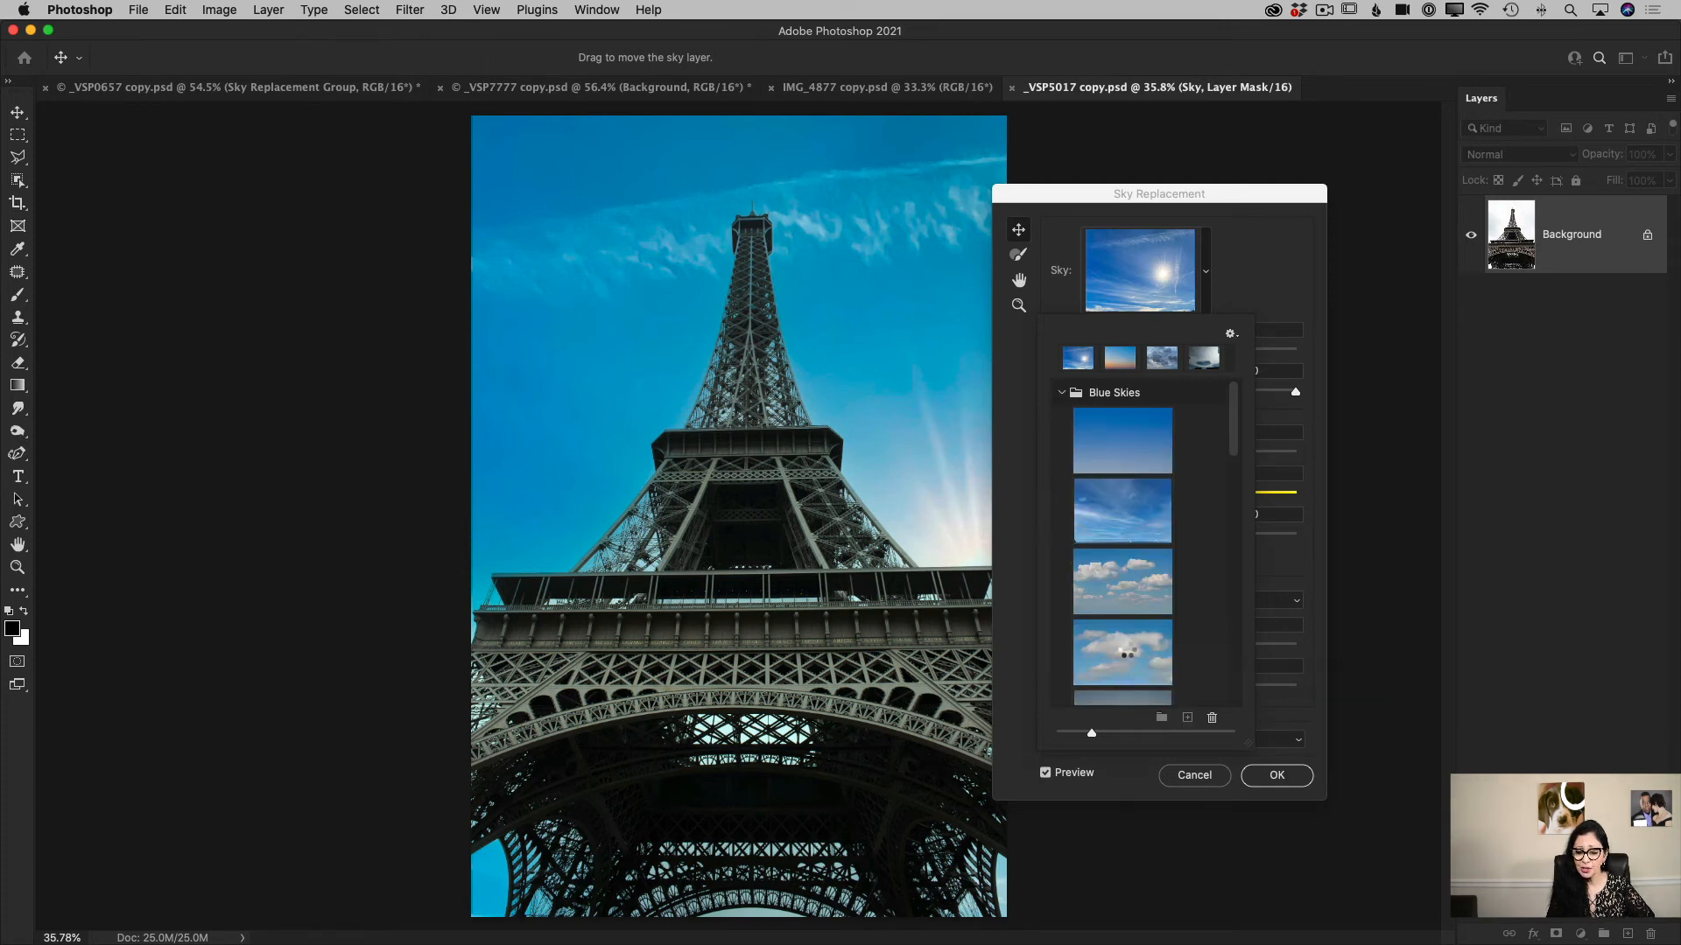
pyautogui.click(1127, 654)
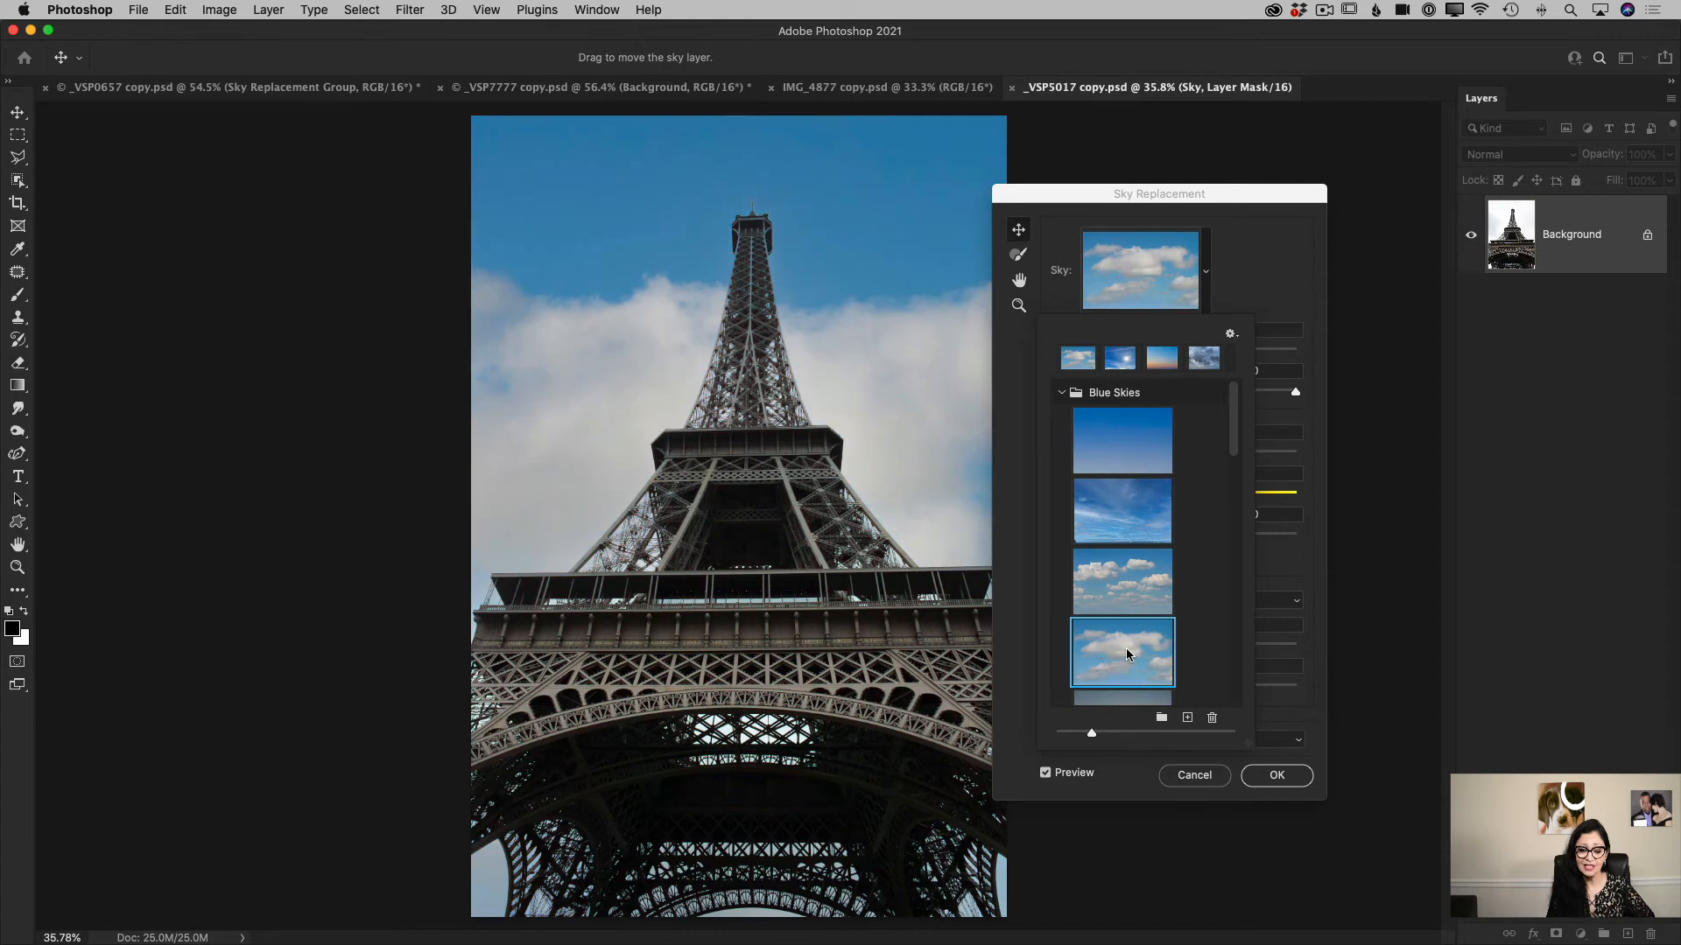
# Uncover the whole photo for checking and apply the cloudy sky replacement with output to New Layers.
pyautogui.click(1105, 189)
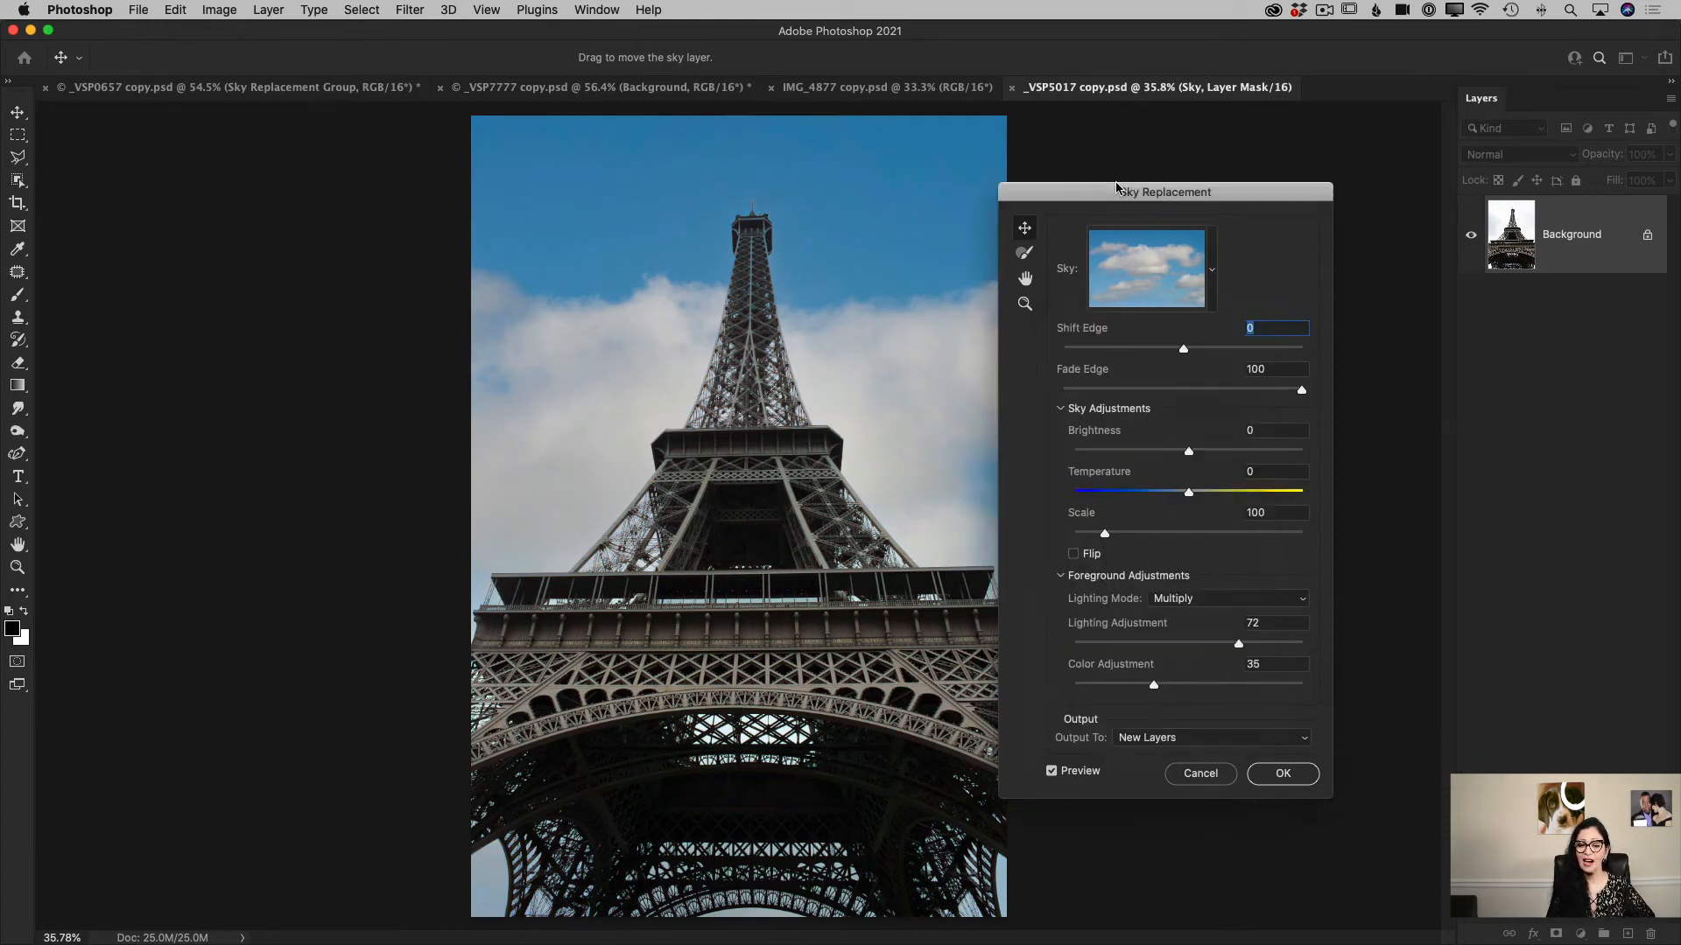
pyautogui.moveTo(1091, 192); pyautogui.dragTo(1187, 159)
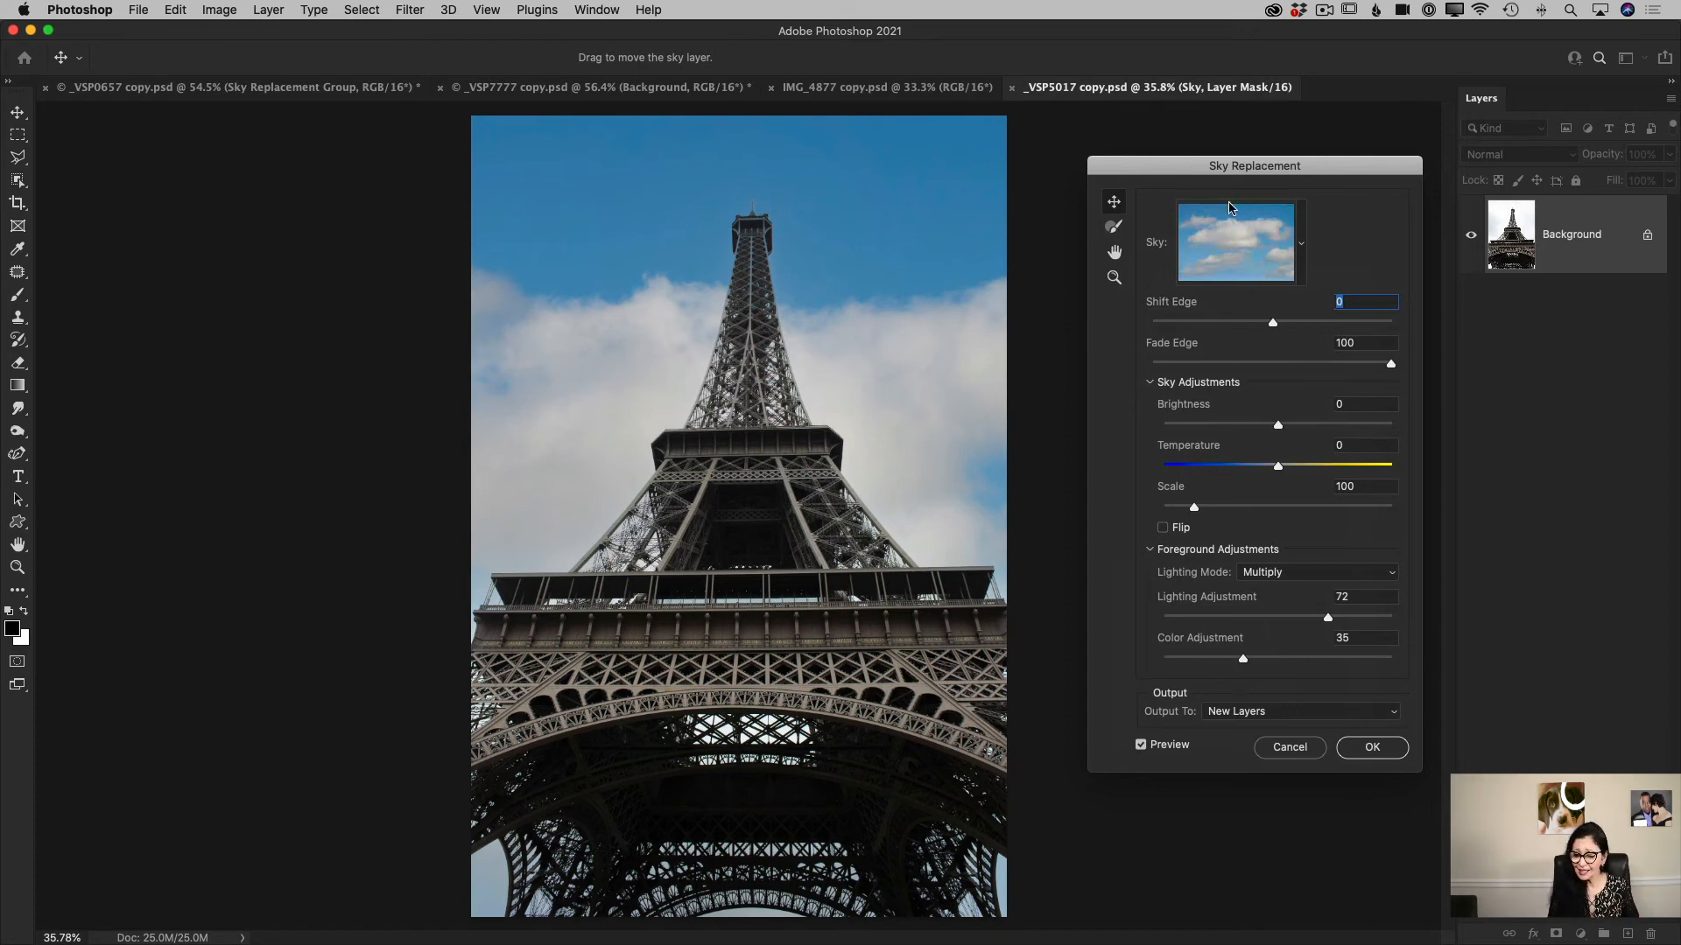
pyautogui.click(1372, 747)
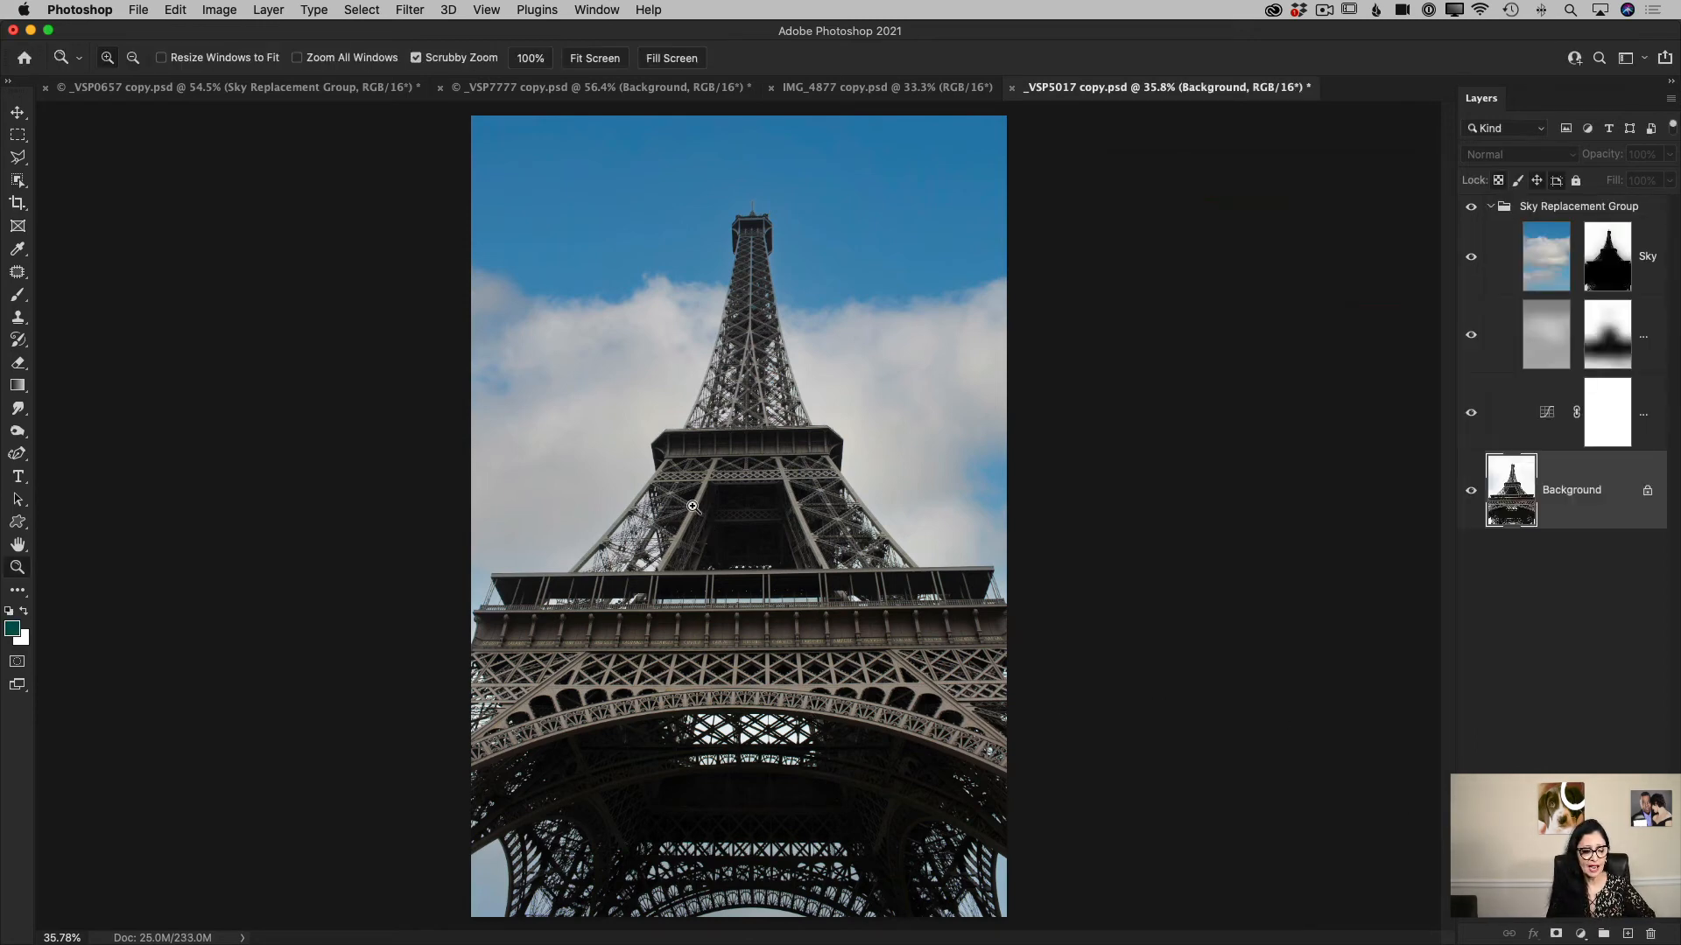
# Examine the replaced sky up close around the tower's ironwork, outer edges and lower arch openings.
pyautogui.moveTo(665, 573); pyautogui.dragTo(764, 615)
pyautogui.moveTo(555, 444); pyautogui.dragTo(513, 460)
pyautogui.moveTo(1008, 468); pyautogui.dragTo(829, 802)
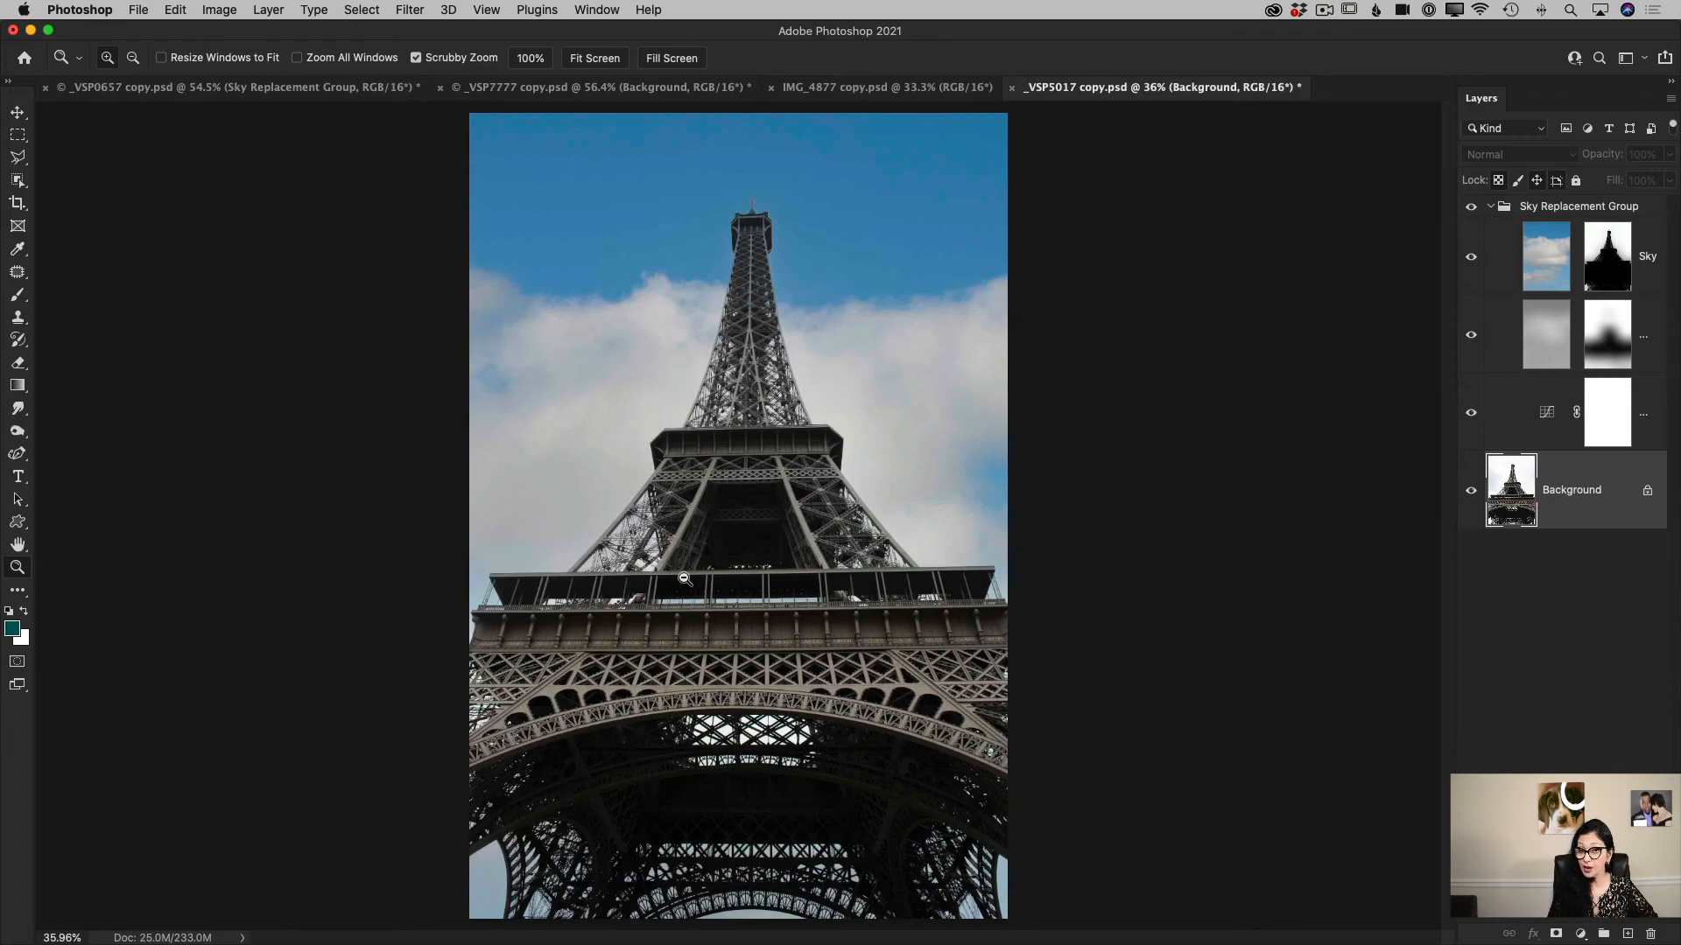
pyautogui.moveTo(686, 578); pyautogui.dragTo(675, 624)
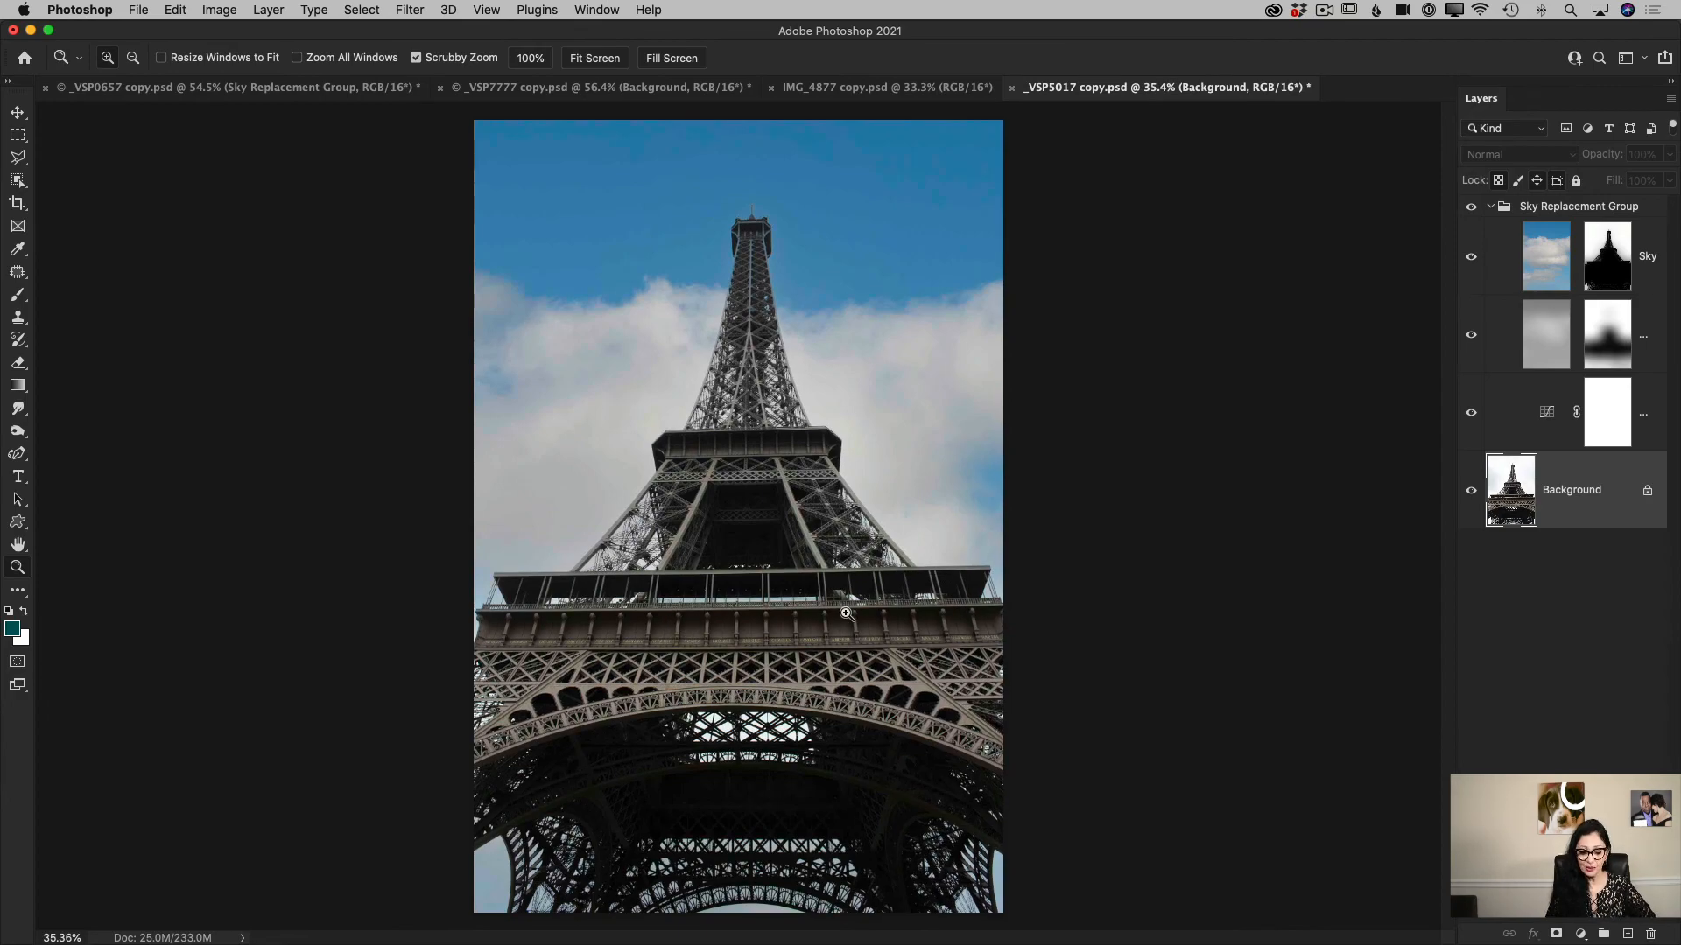
pyautogui.moveTo(731, 788); pyautogui.dragTo(828, 825)
pyautogui.moveTo(854, 741); pyautogui.dragTo(796, 819)
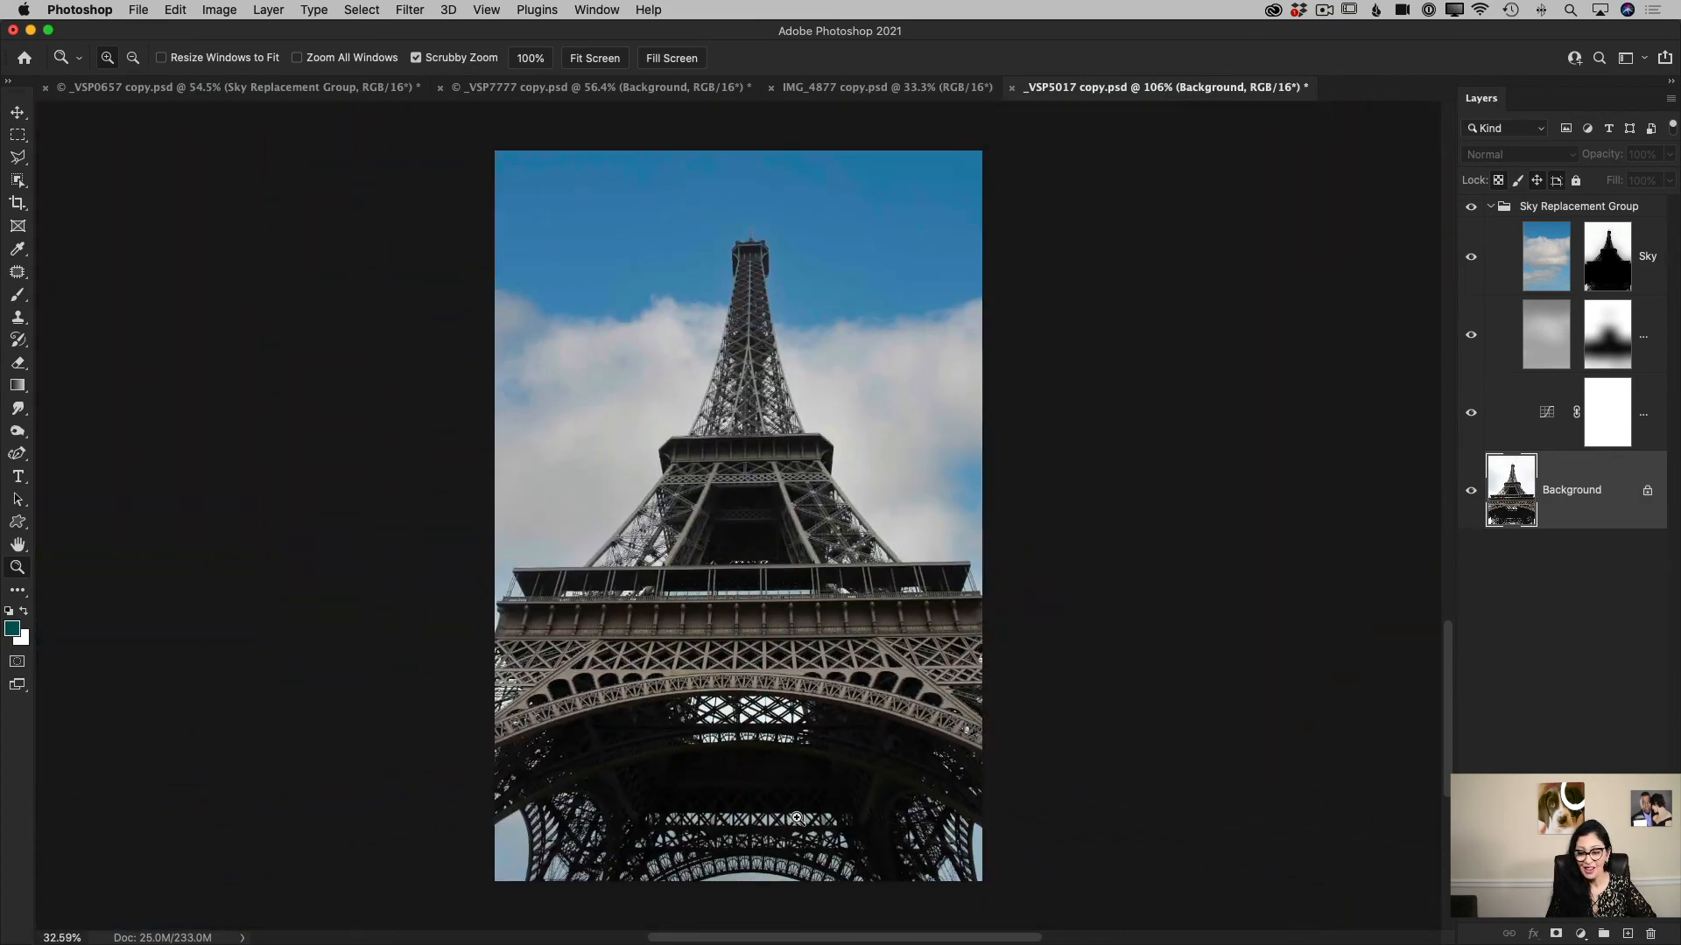
pyautogui.moveTo(836, 705); pyautogui.dragTo(849, 715)
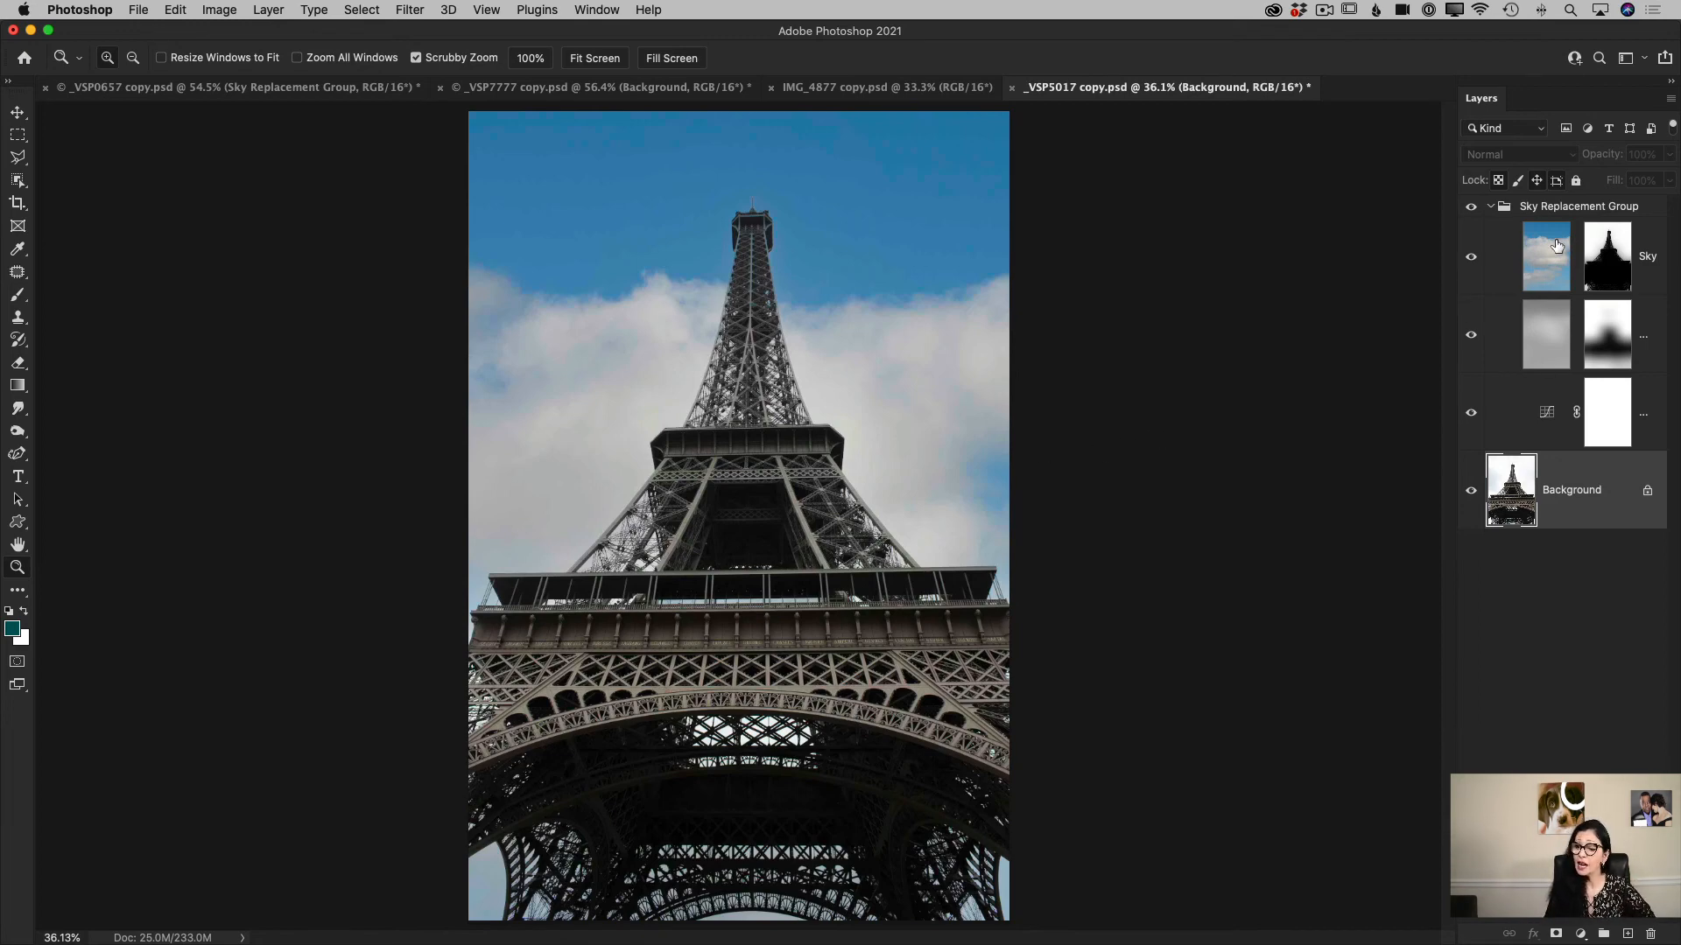
# Select the Sky Replacement Group and open its Opacity for adjustment.
pyautogui.click(1556, 210)
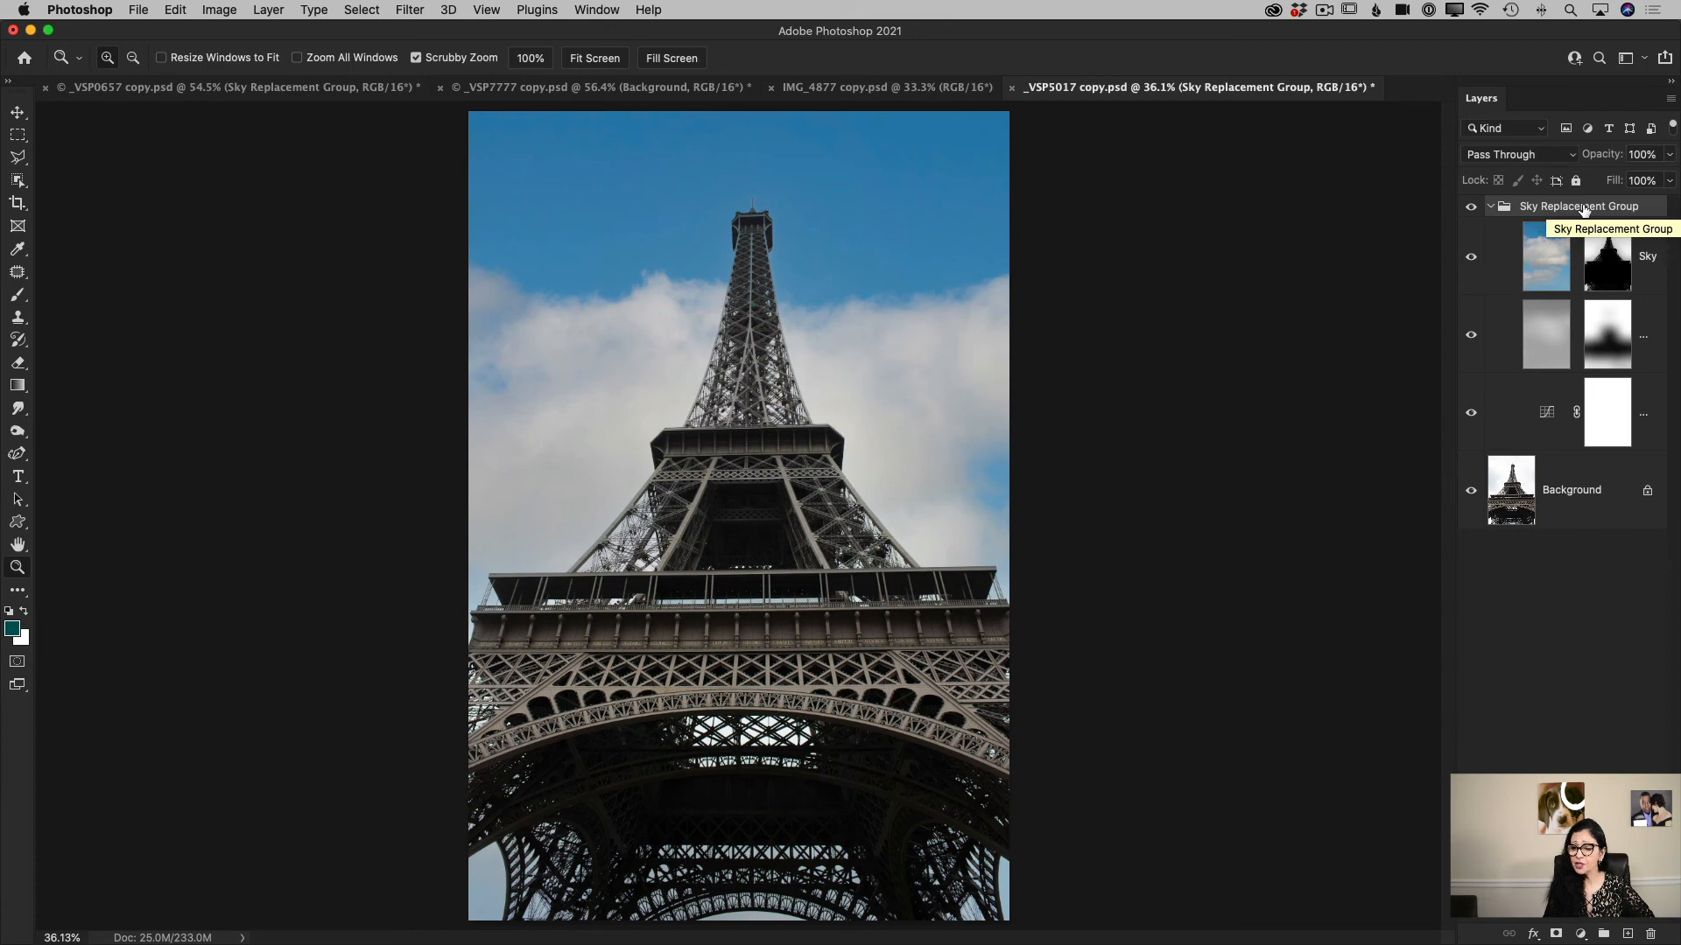
pyautogui.click(1670, 154)
pyautogui.moveTo(1669, 179)
pyautogui.mouseDown()
pyautogui.moveTo(1643, 180)
pyautogui.moveTo(1678, 178)
pyautogui.mouseUp()
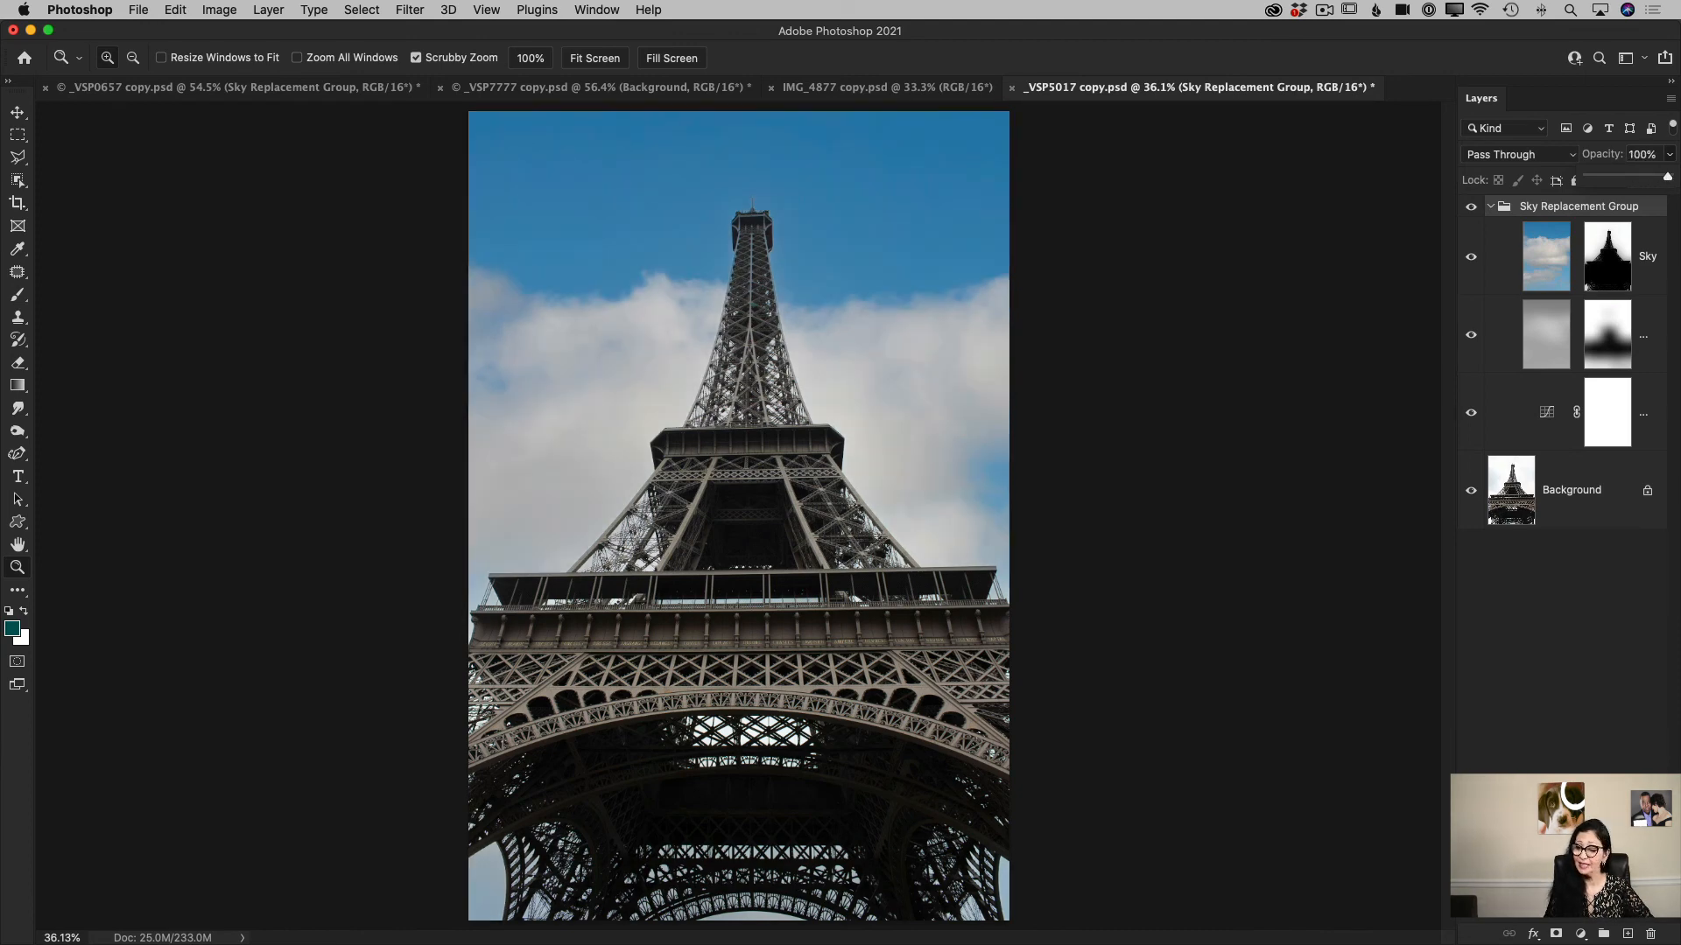